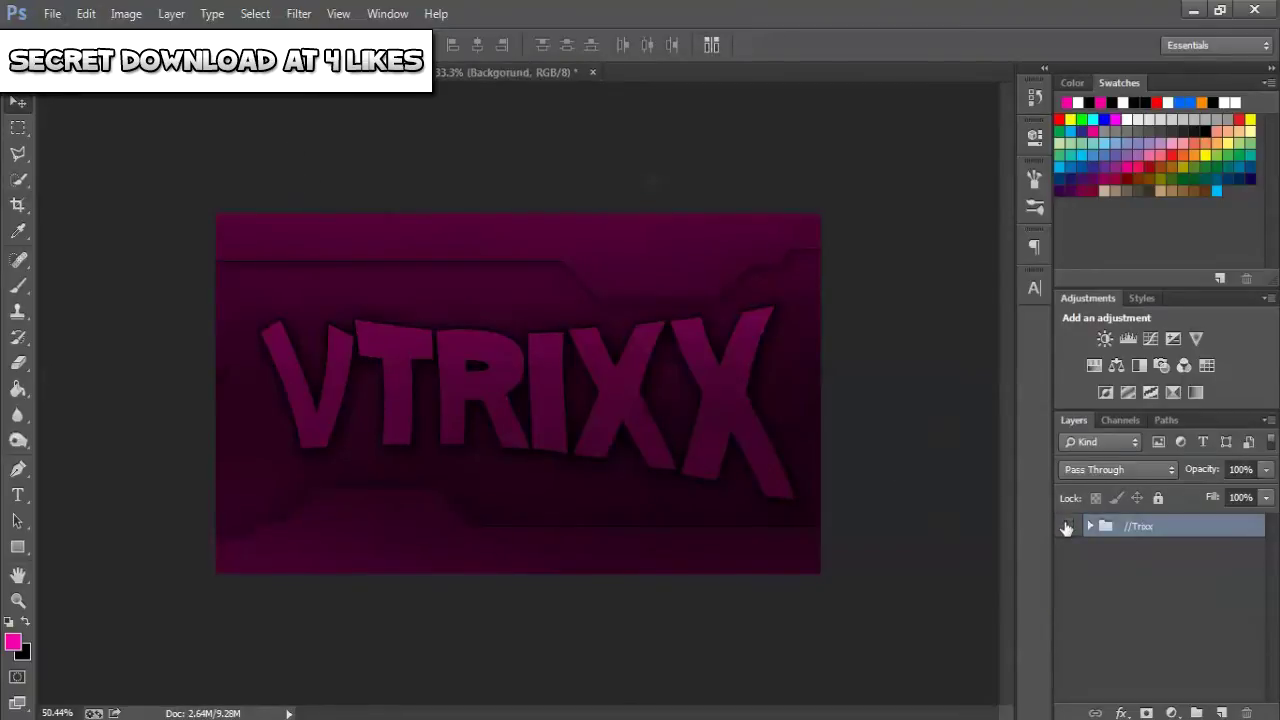
# Preview the //Trixx group hidden, then switch to the banner template document
pyautogui.click(1067, 526)
pyautogui.click(1068, 526)
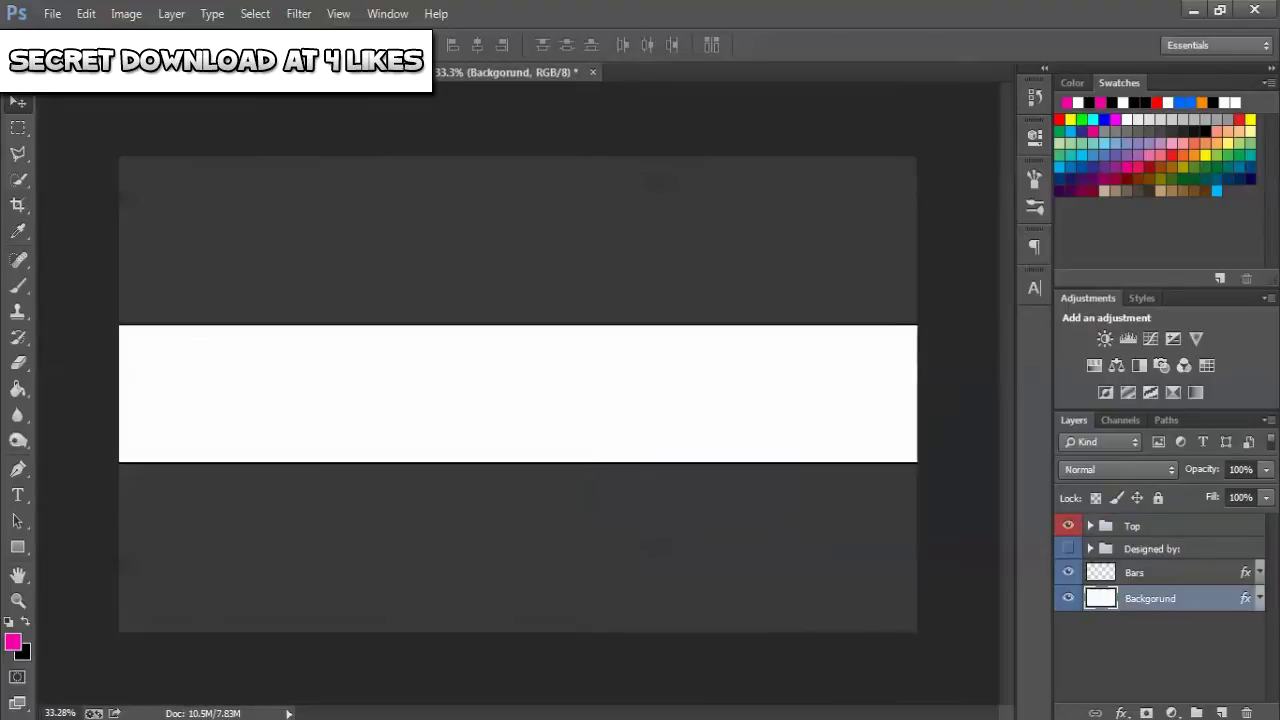
pyautogui.hotkey('alt', 'Tab')
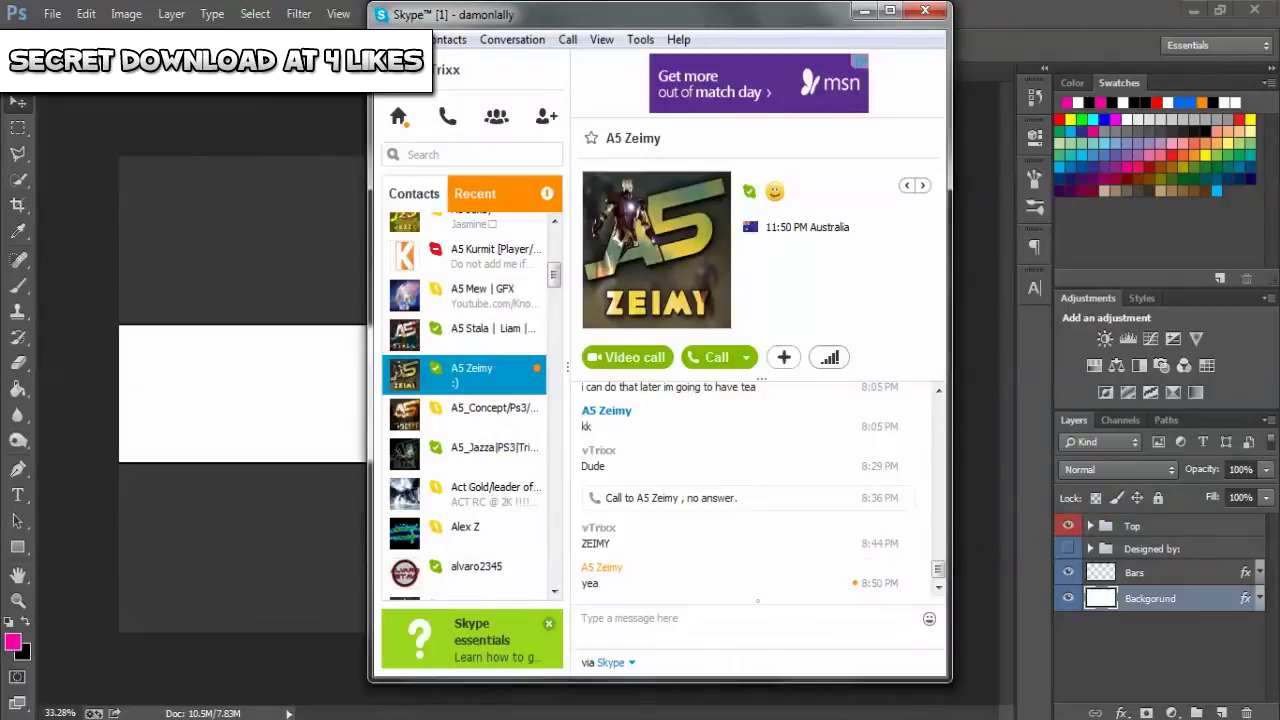
pyautogui.hotkey('alt', 'Tab')
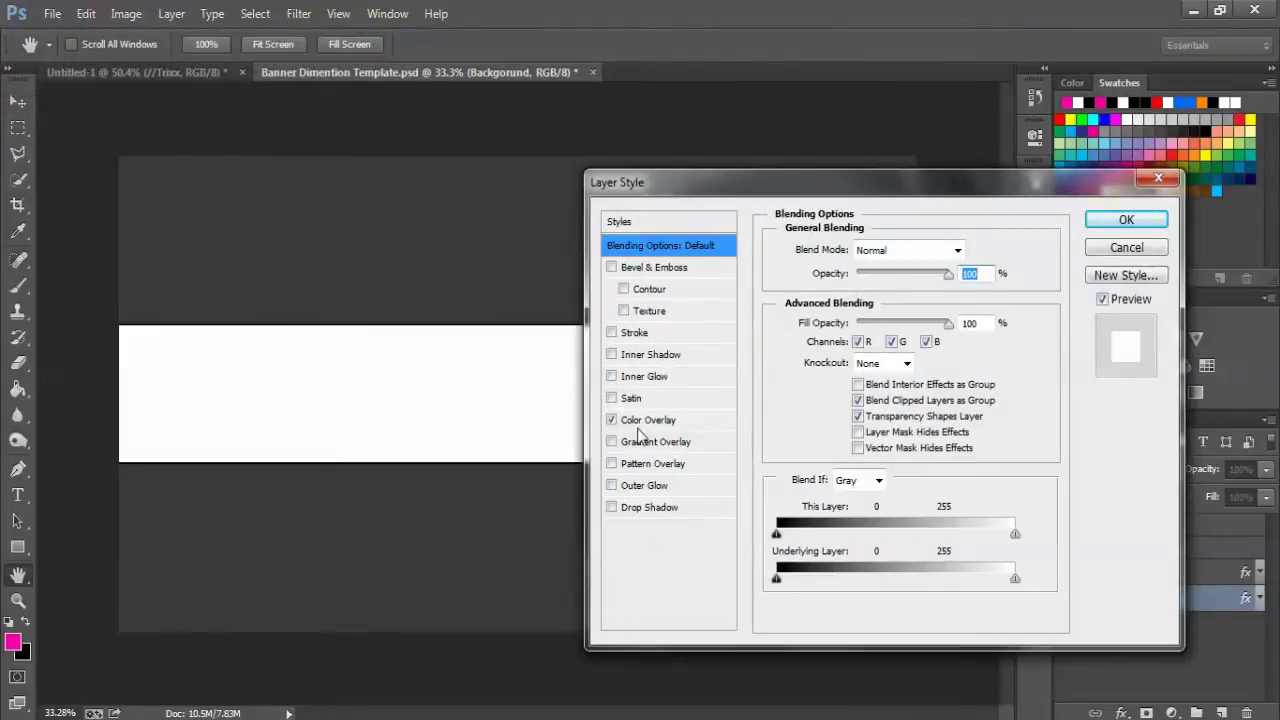
# Give Background a black (000000) Color Overlay and hide the Bars layer
pyautogui.click(644, 422)
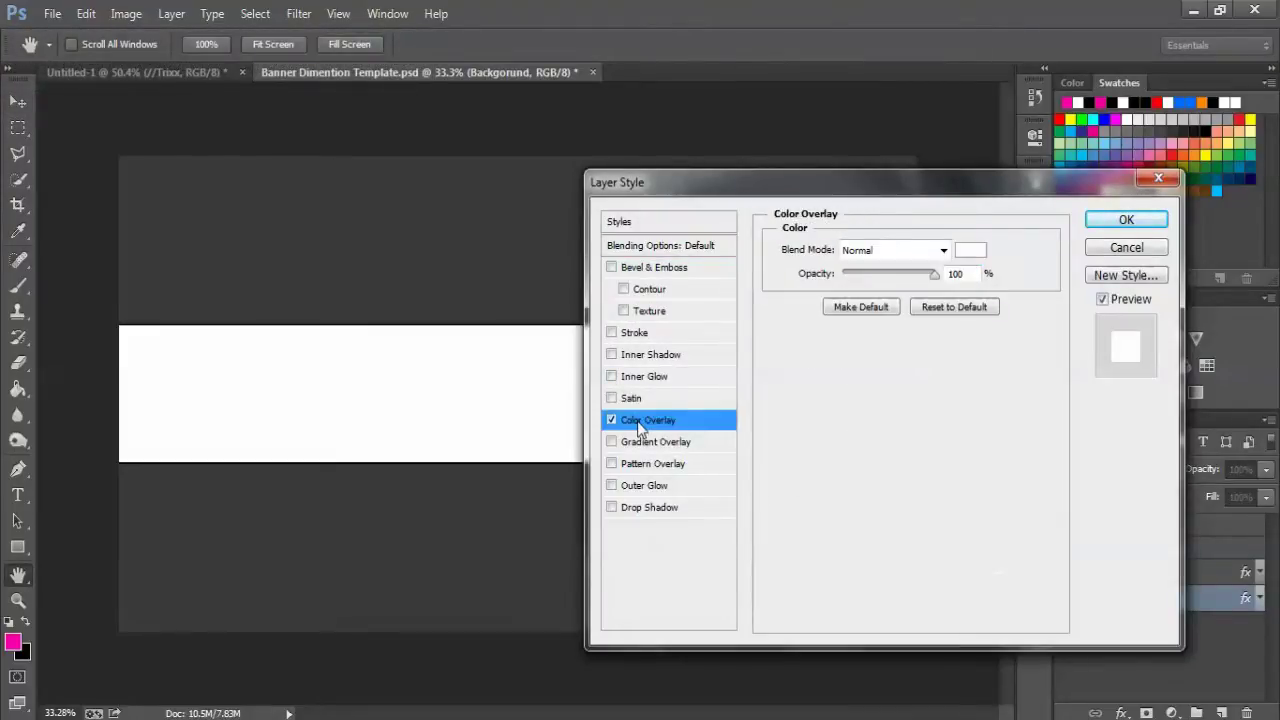
pyautogui.click(963, 252)
pyautogui.moveTo(720, 600); pyautogui.dragTo(663, 651)
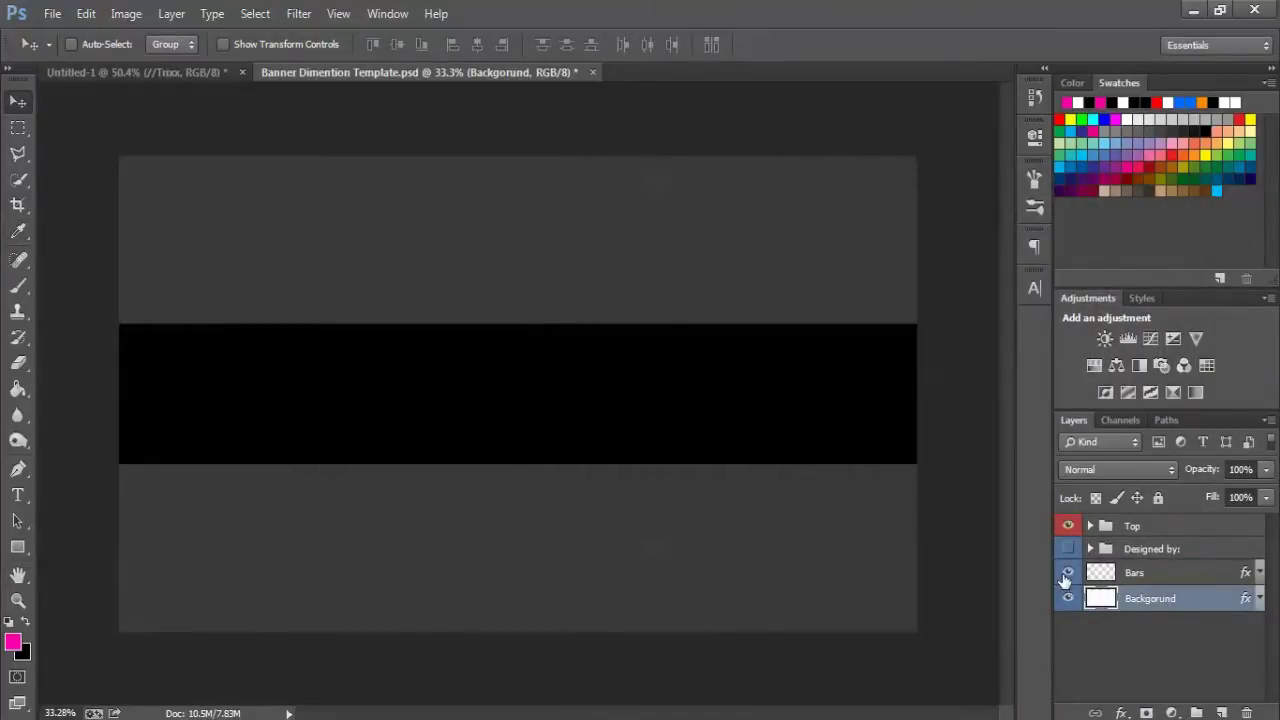
pyautogui.click(1067, 573)
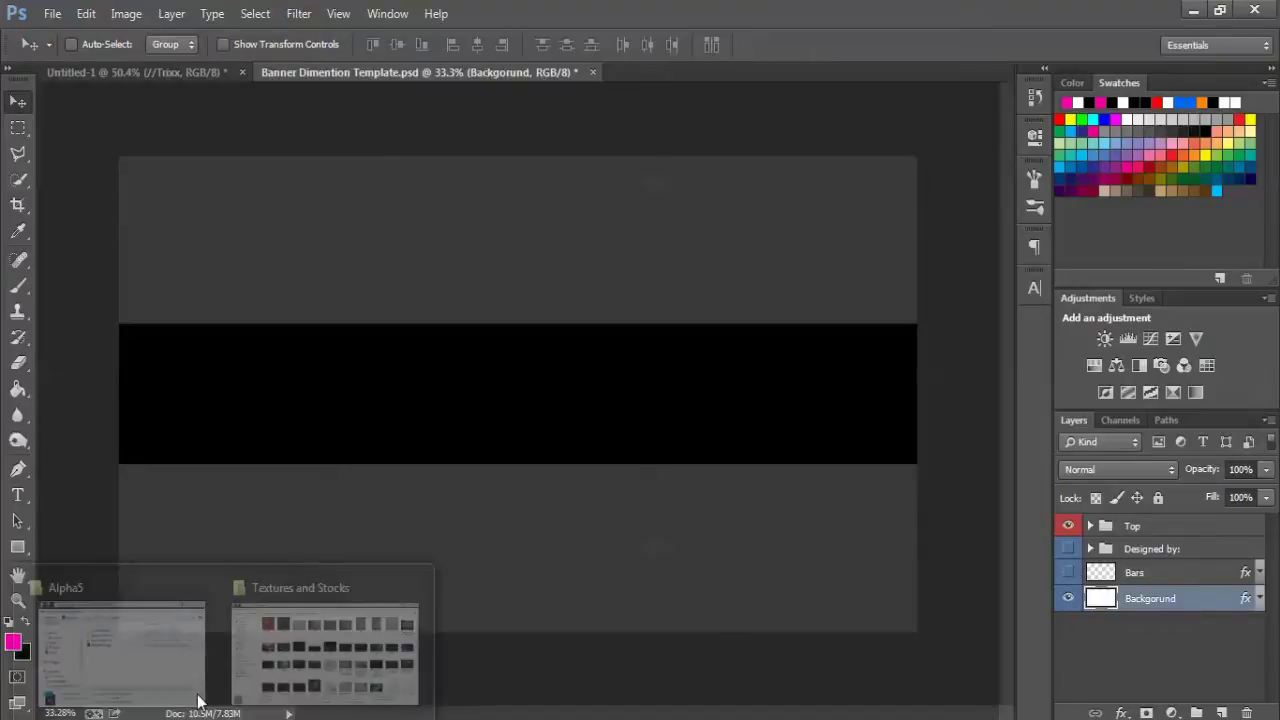
# Place texture 15 from Textures and Stocks at the band's left end, scaled to its height
pyautogui.click(314, 623)
pyautogui.doubleClick(725, 31)
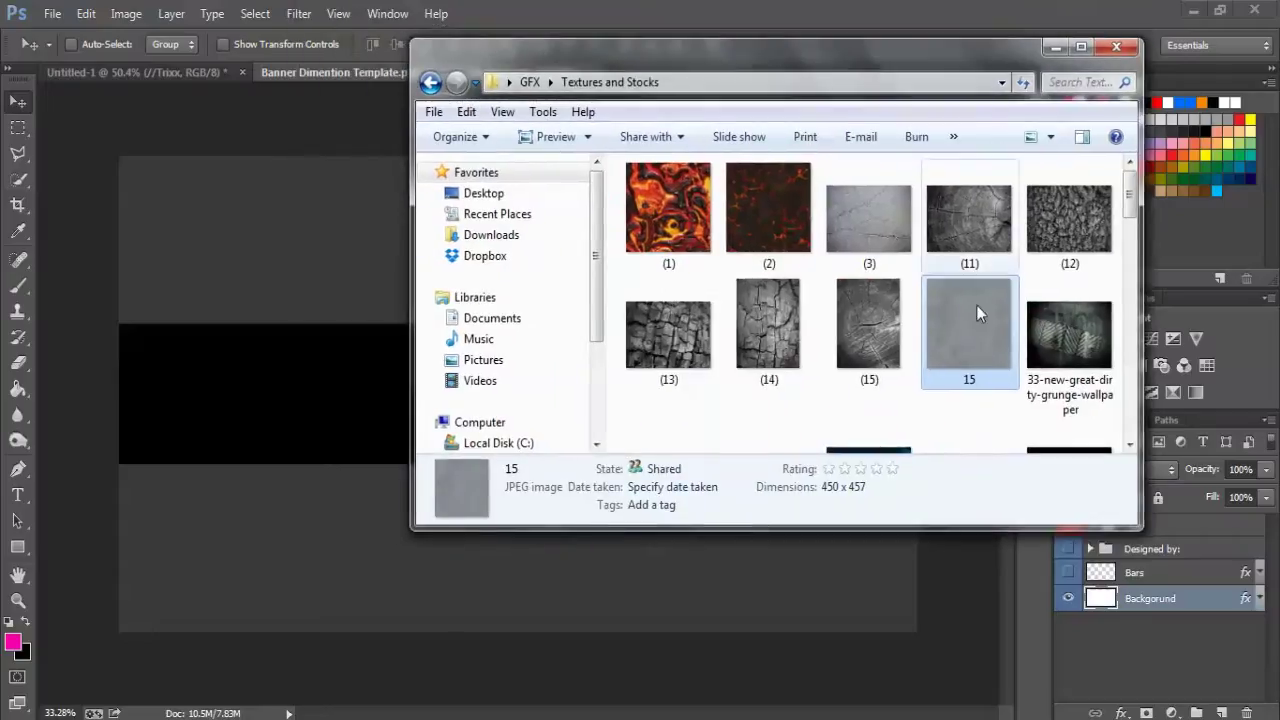
pyautogui.moveTo(976, 304); pyautogui.dragTo(331, 430)
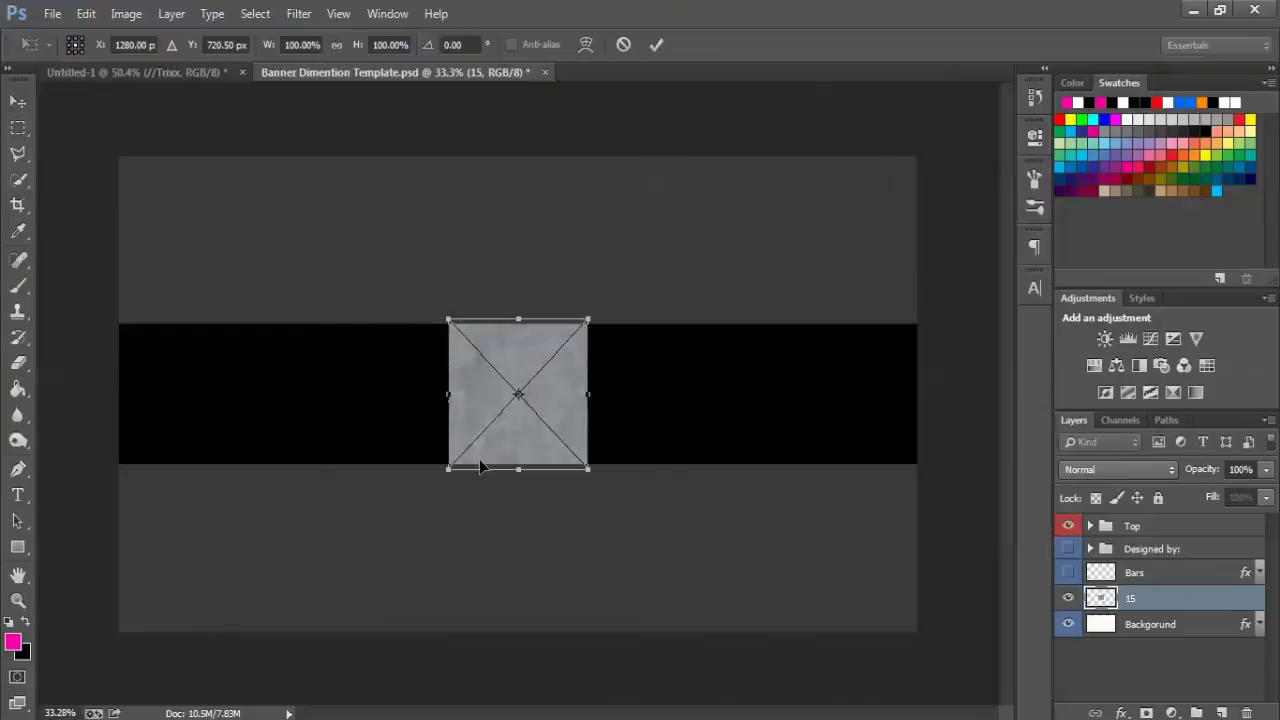
pyautogui.moveTo(479, 459); pyautogui.dragTo(124, 421)
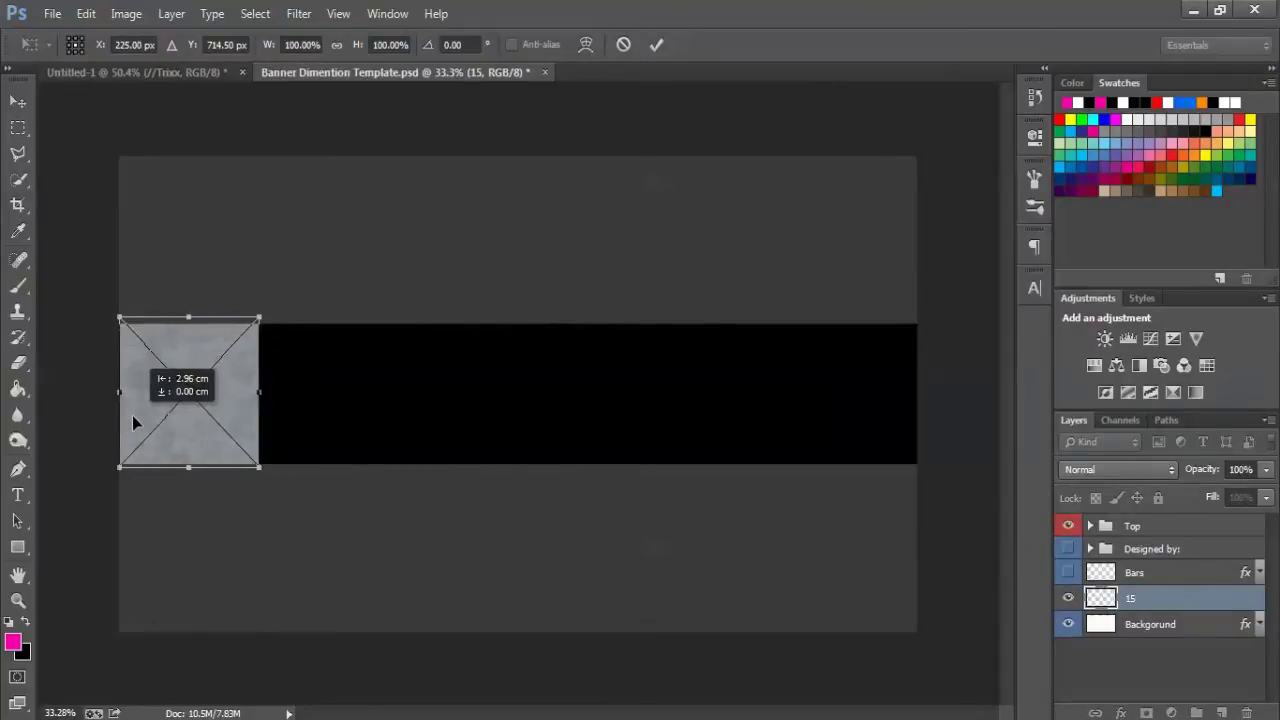
pyautogui.moveTo(275, 472); pyautogui.dragTo(405, 562)
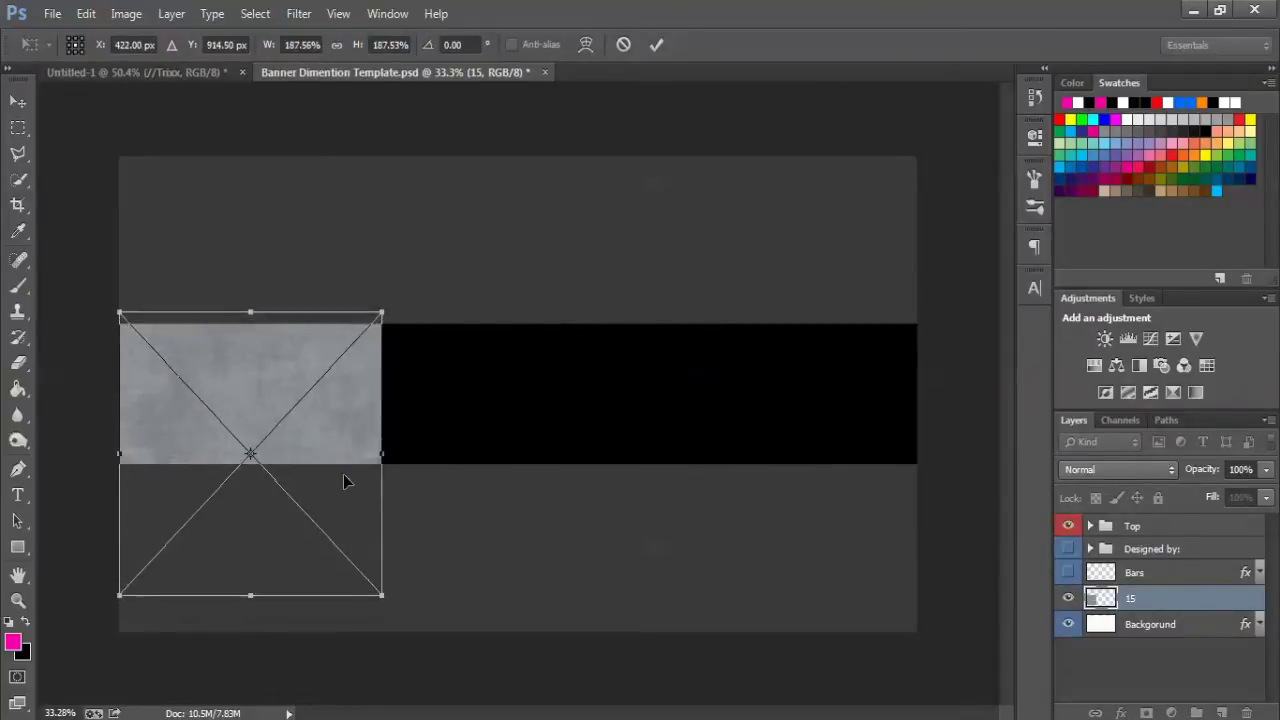
pyautogui.moveTo(346, 480); pyautogui.dragTo(354, 423)
pyautogui.press('Return')
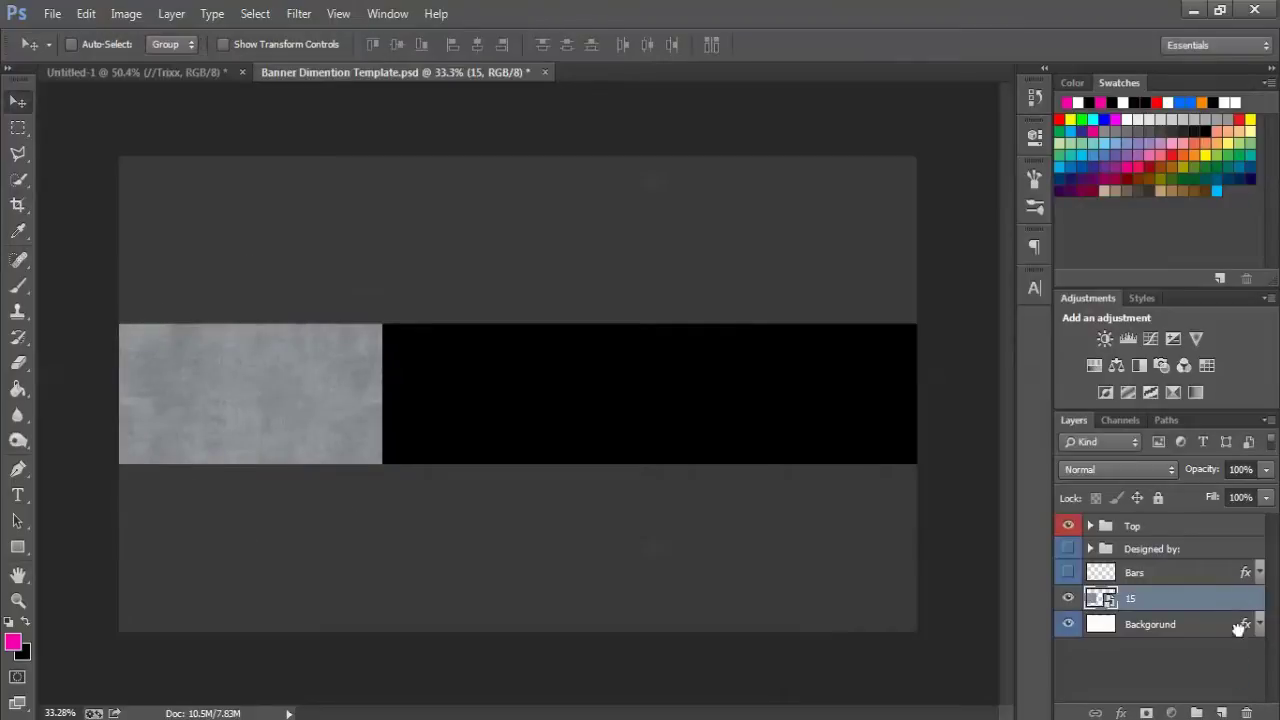
# Duplicate the texture layer into three copies and line them up to fill the band
pyautogui.hotkey('ctrl', 'j')
pyautogui.moveTo(212, 360); pyautogui.dragTo(478, 353)
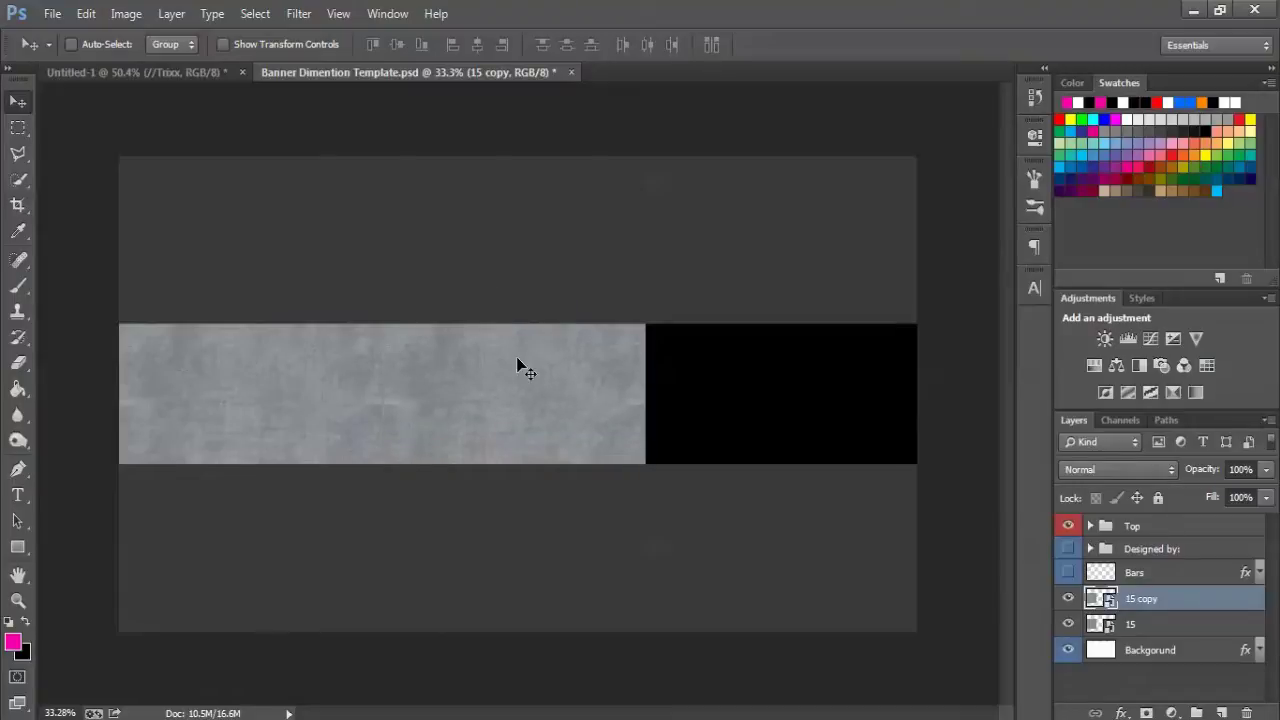
pyautogui.keyDown('shift'); pyautogui.click(1218, 624); pyautogui.keyUp('shift')
pyautogui.hotkey('ctrl', 'j')
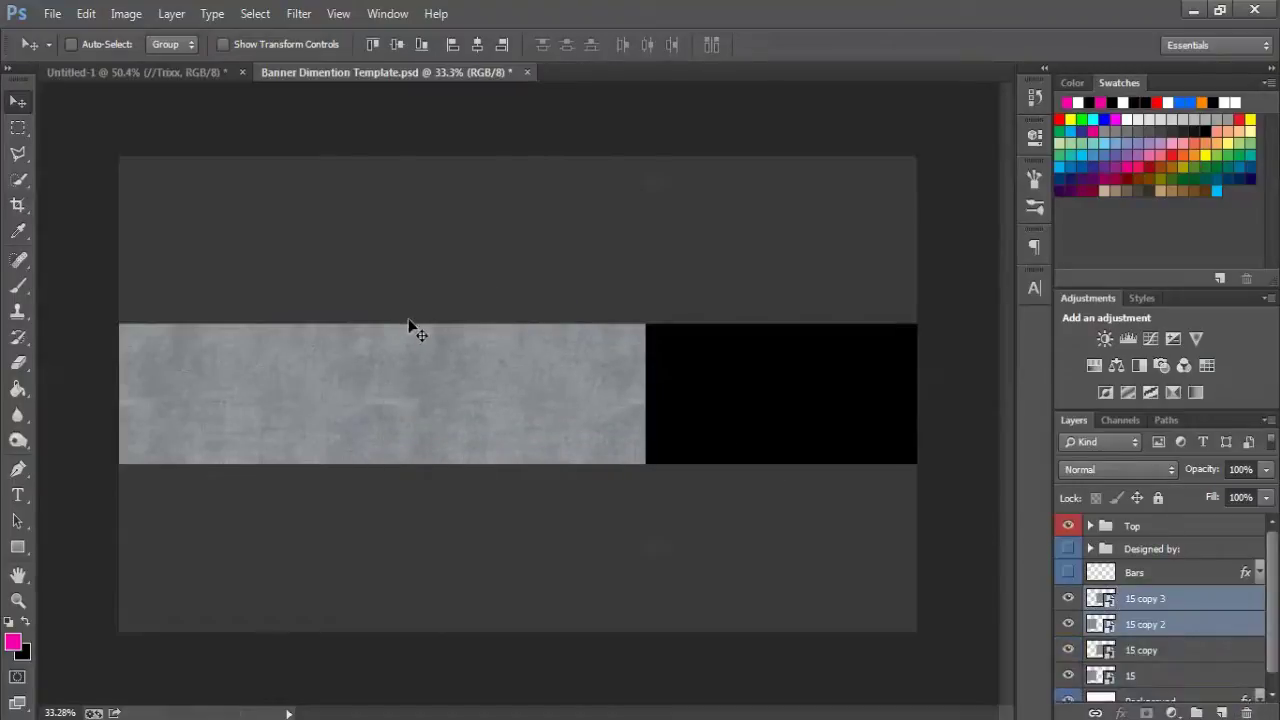
pyautogui.moveTo(409, 326); pyautogui.dragTo(960, 375)
pyautogui.moveTo(697, 374); pyautogui.dragTo(712, 372)
pyautogui.click(1164, 676)
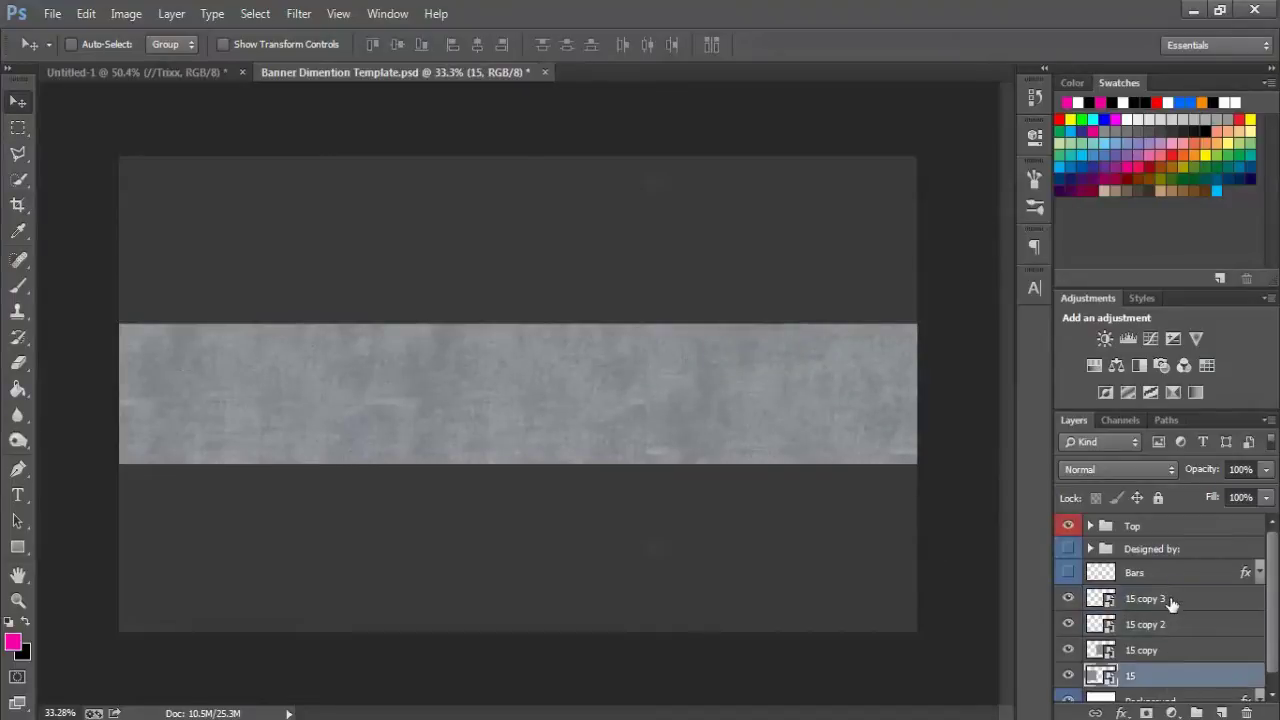
# Rasterize the four texture layers and merge them into one layer, 15 copy 3
pyautogui.keyDown('shift'); pyautogui.click(1170, 600); pyautogui.keyUp('shift')
pyautogui.rightClick(1170, 600)
pyautogui.click(934, 306)
pyautogui.rightClick(1164, 629)
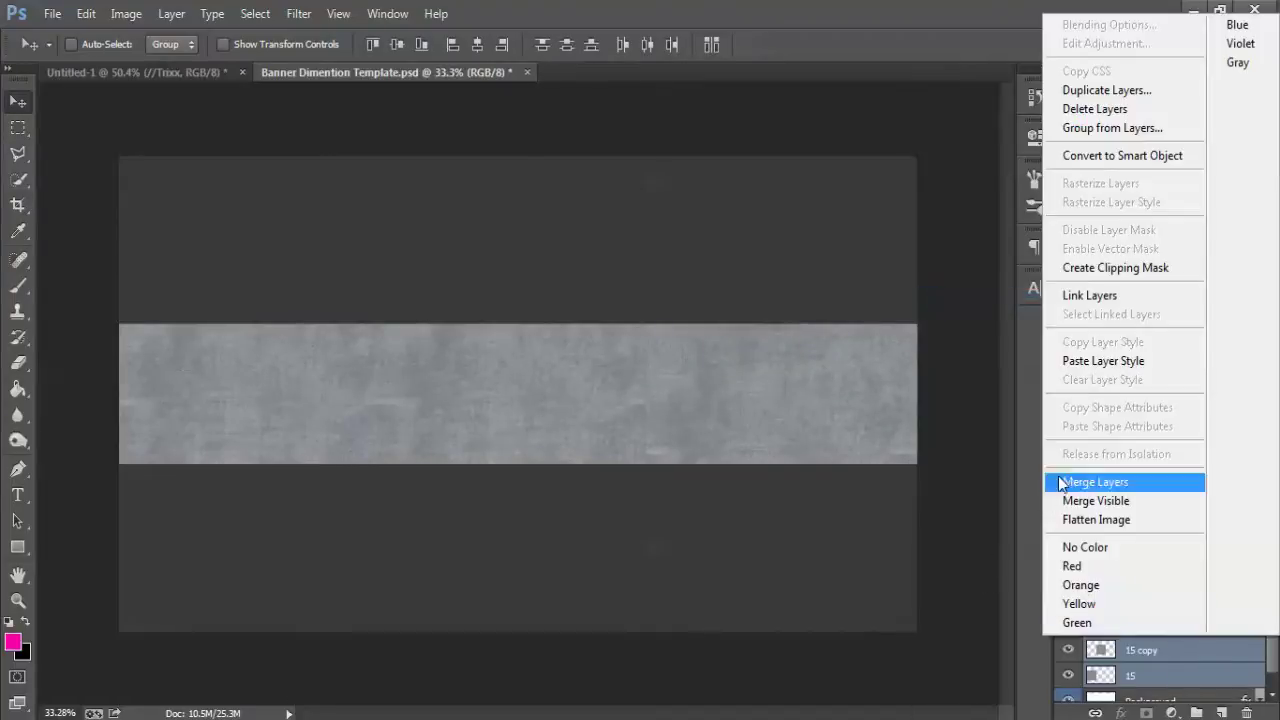
pyautogui.click(1075, 483)
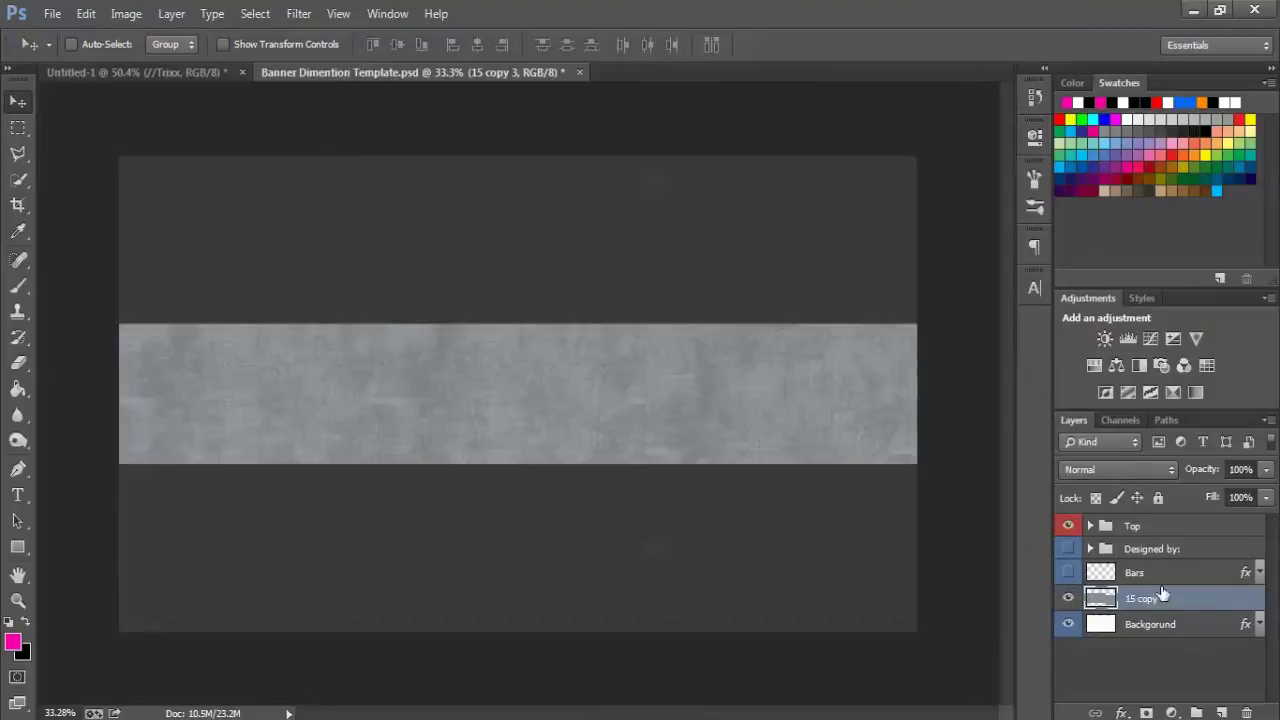
# Try the merged layer at 3% and 7% opacity, then restore it to 100%
pyautogui.doubleClick(1210, 609)
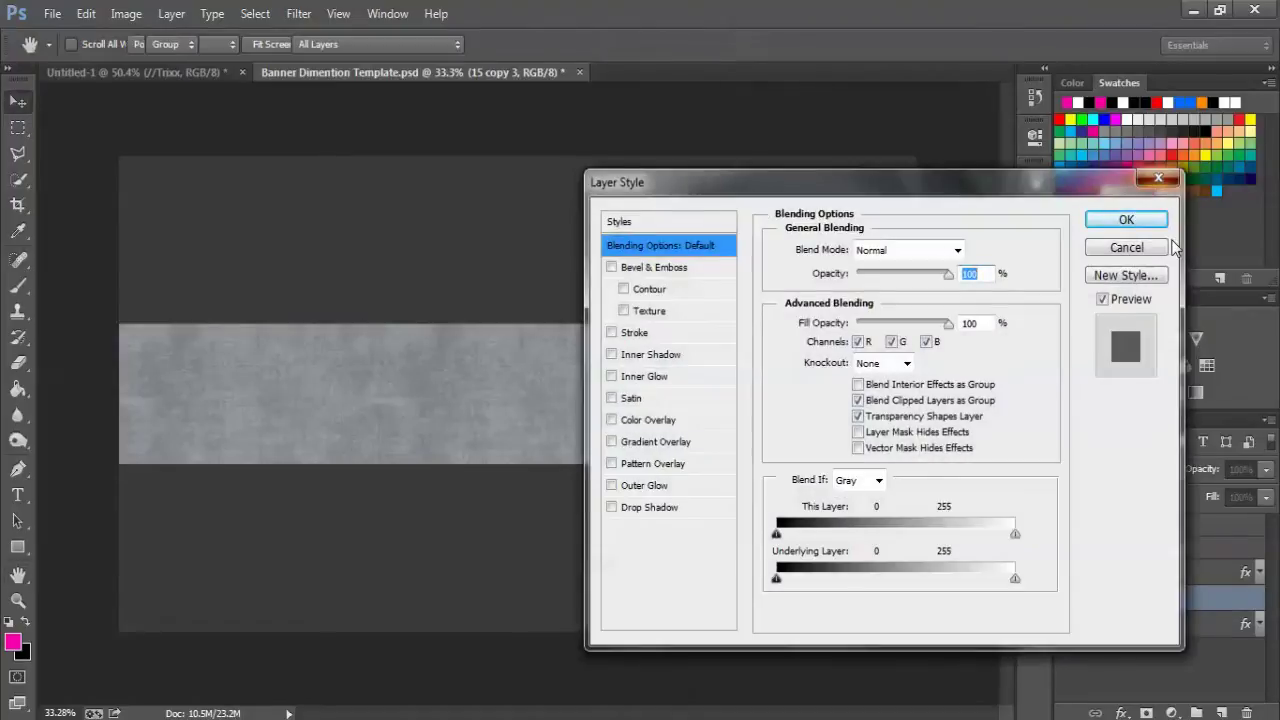
pyautogui.click(1140, 215)
pyautogui.click(1266, 470)
pyautogui.click(1173, 488)
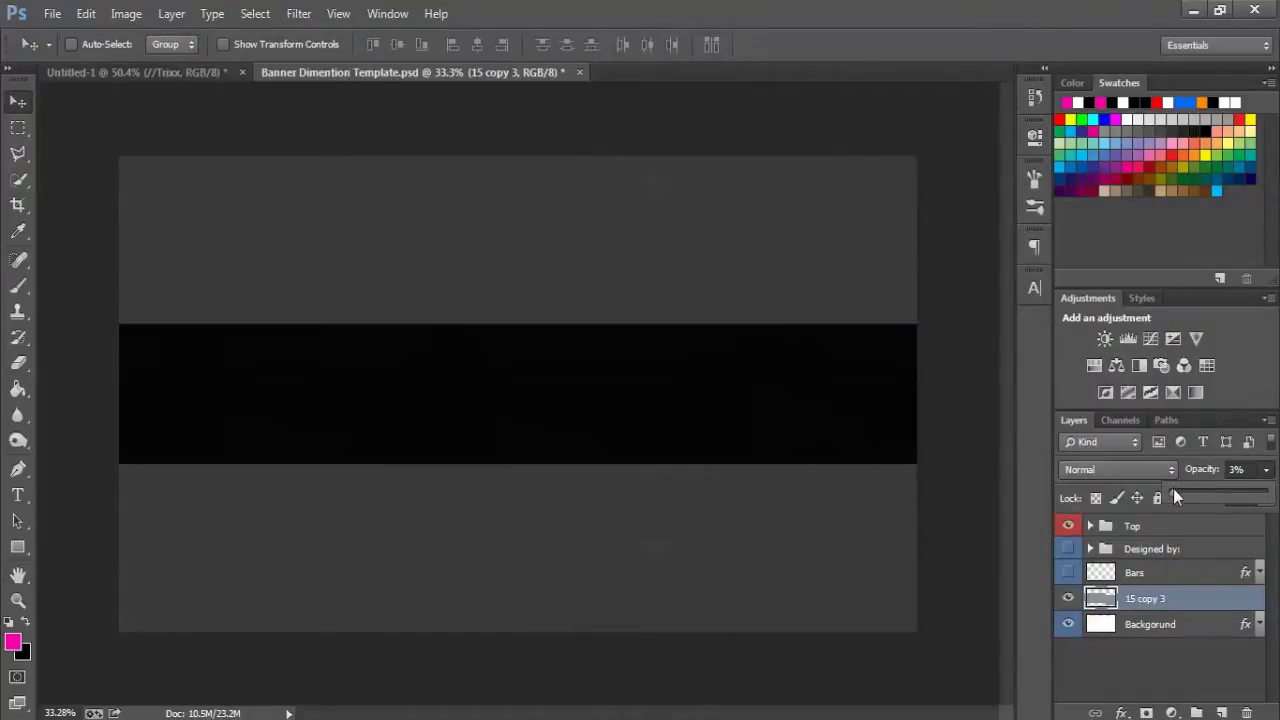
pyautogui.click(1178, 489)
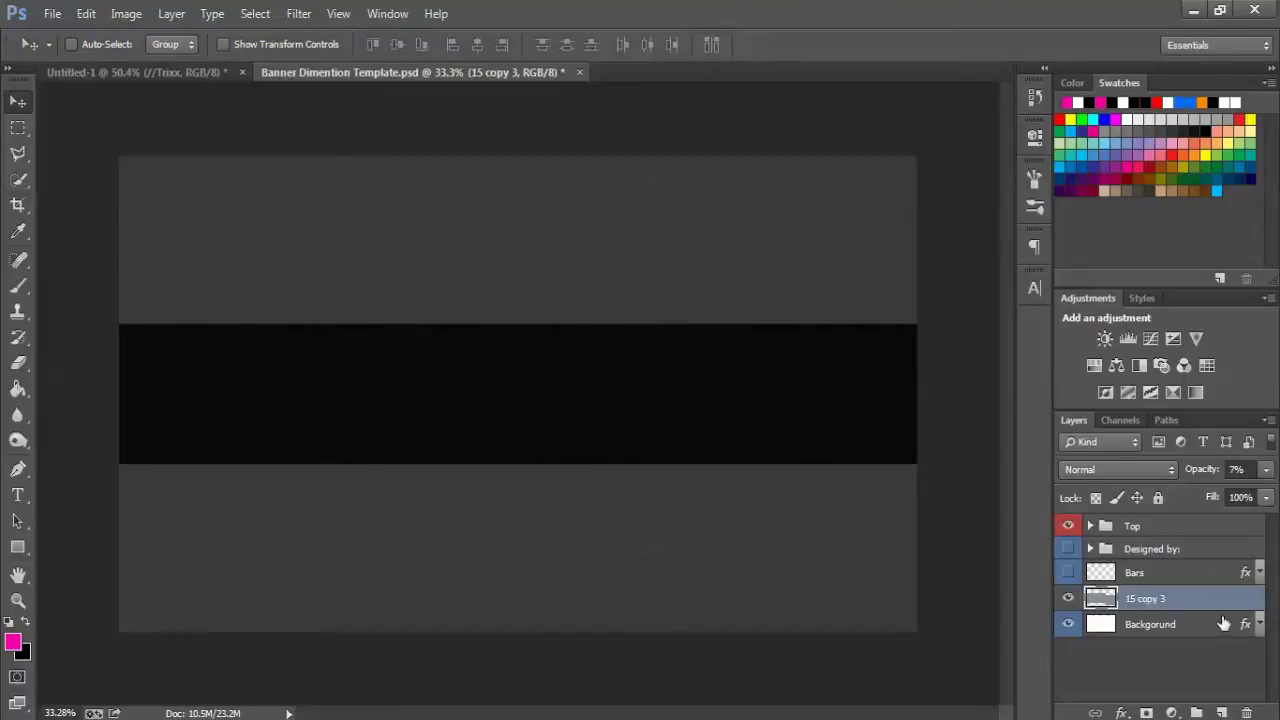
pyautogui.doubleClick(1206, 606)
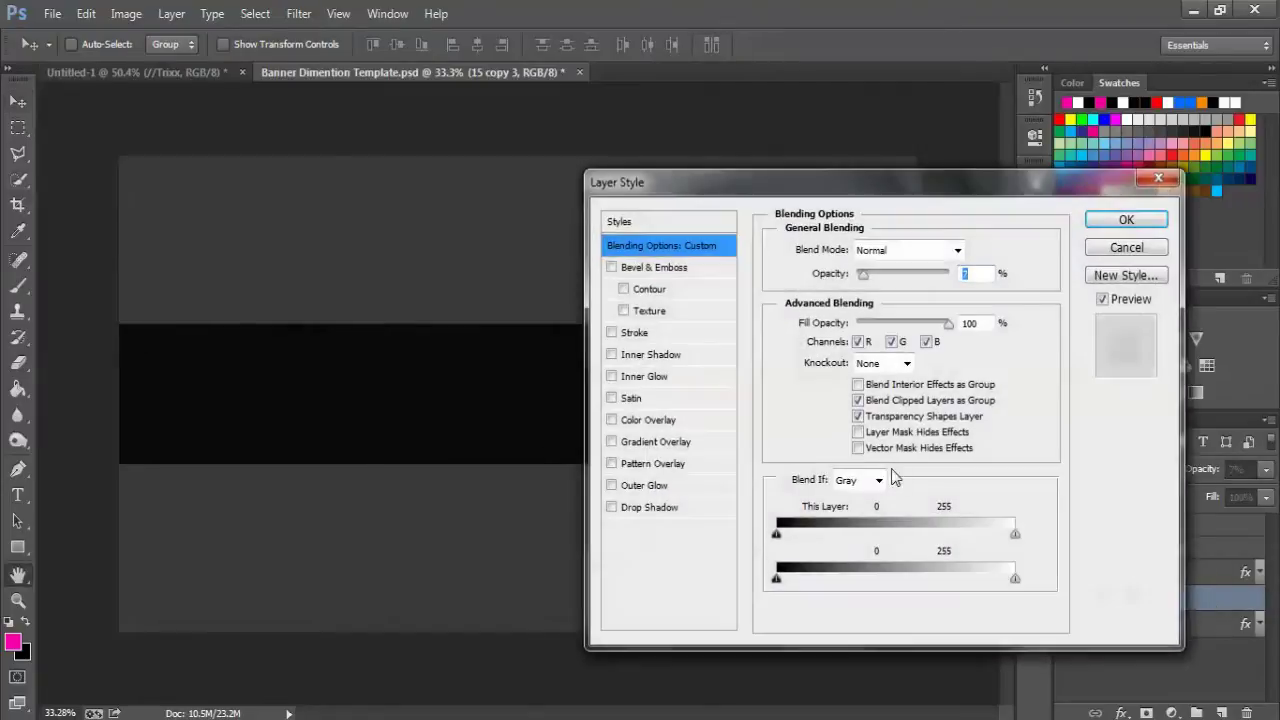
pyautogui.click(1127, 219)
pyautogui.click(1266, 472)
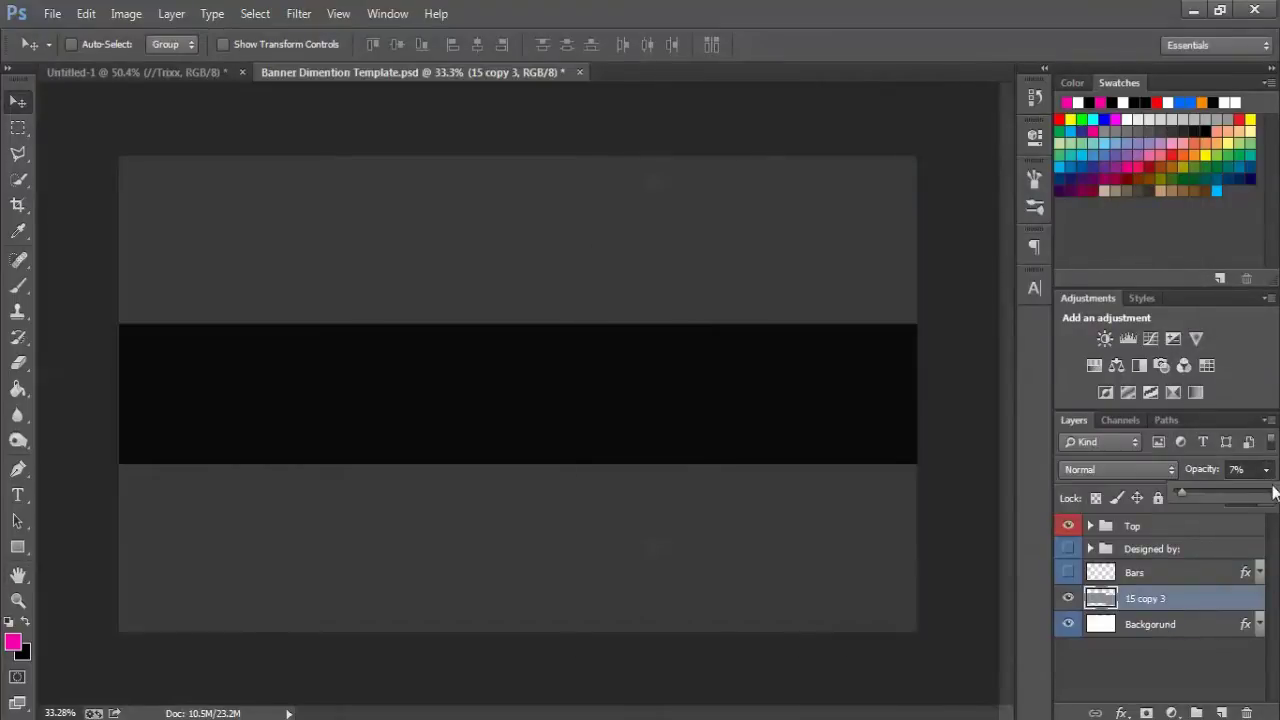
pyautogui.click(1274, 490)
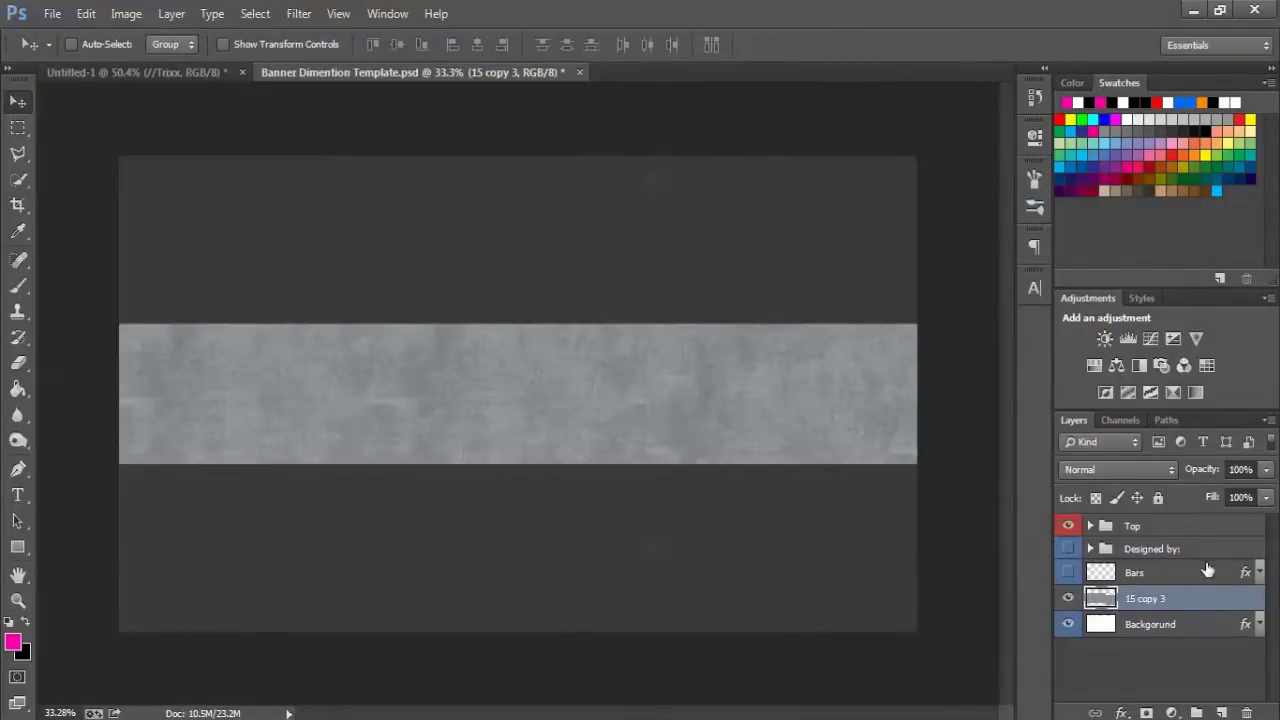
# Add a magenta #ff00c6 Color Overlay in Overlay blend mode to 15 copy 3
pyautogui.doubleClick(1240, 606)
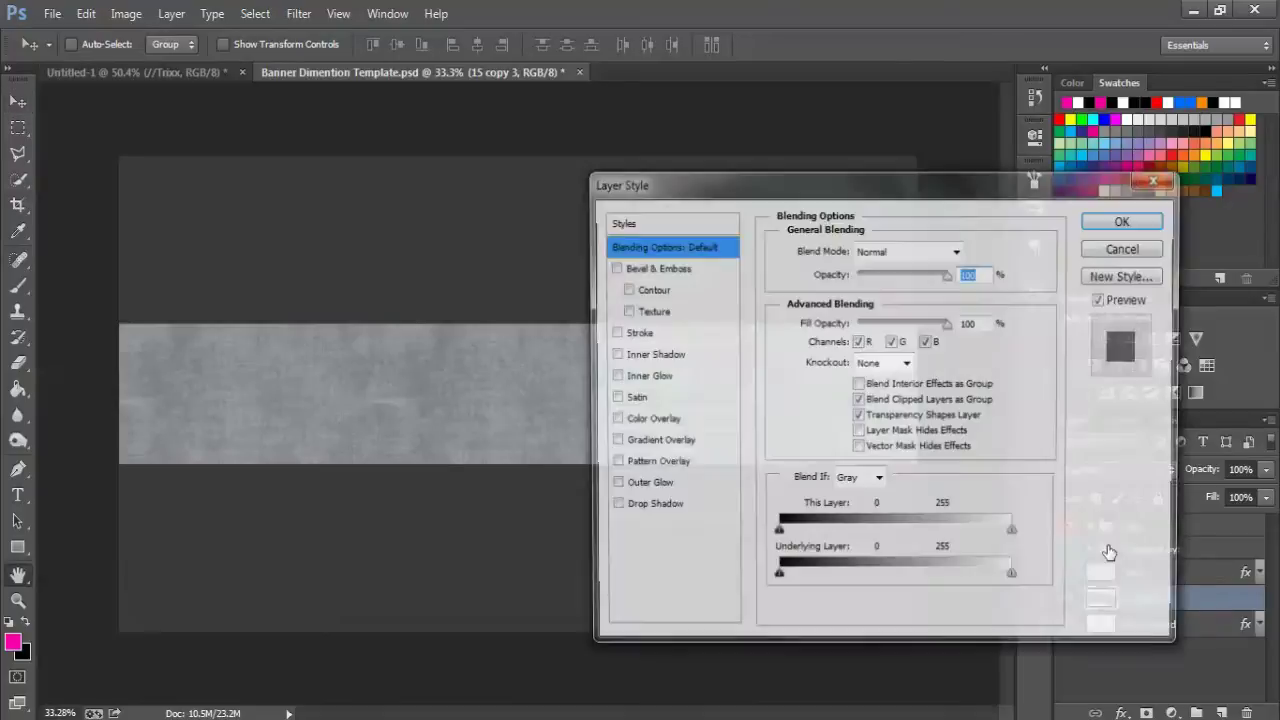
pyautogui.click(648, 420)
pyautogui.click(970, 250)
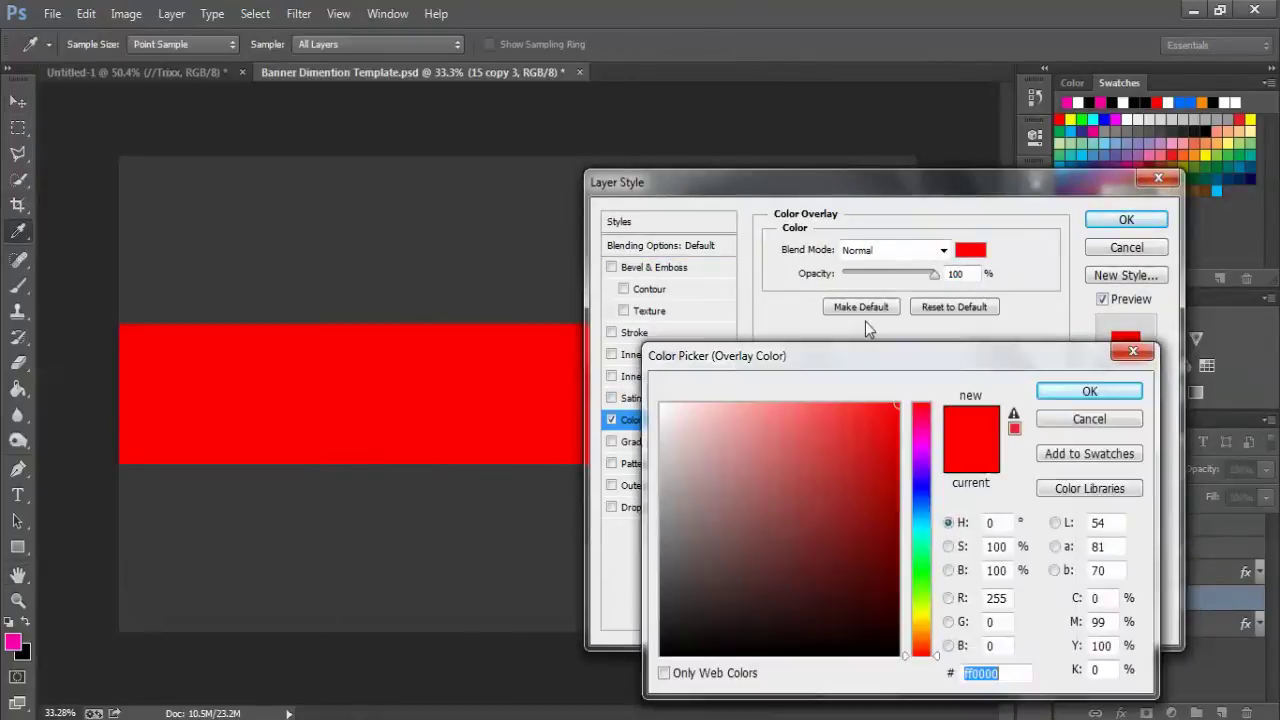
pyautogui.click(926, 439)
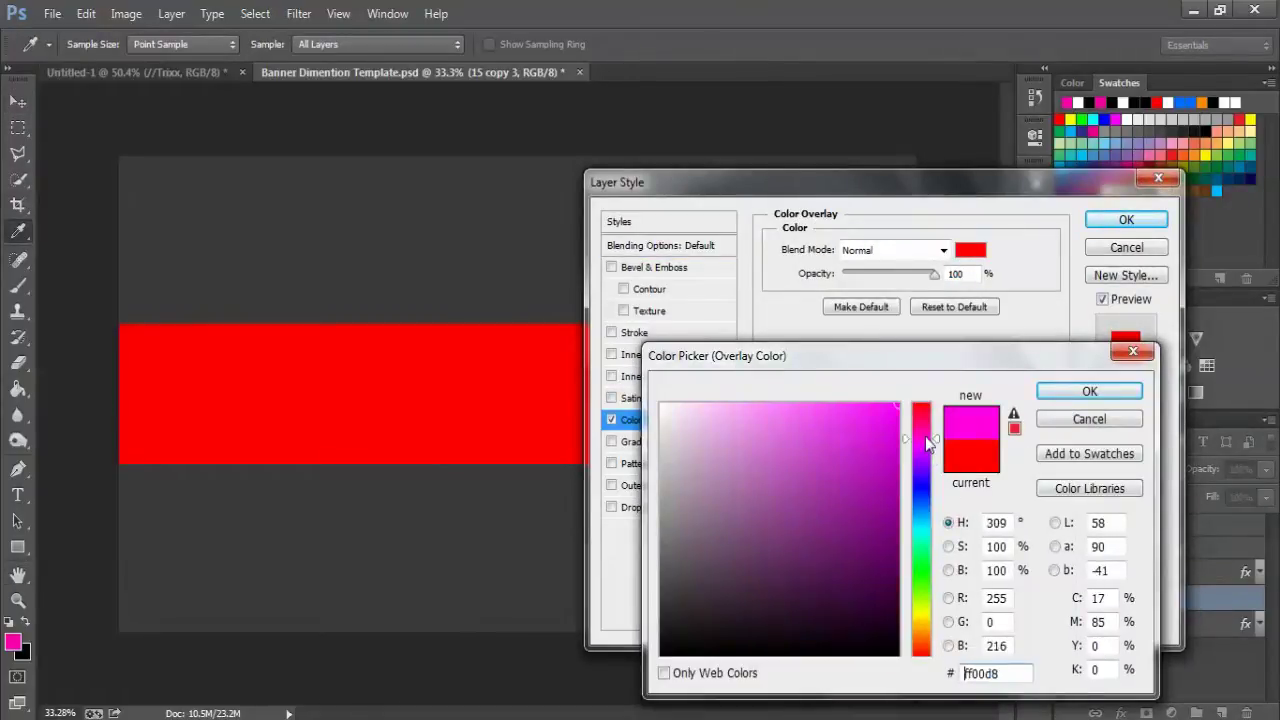
pyautogui.click(1089, 391)
pyautogui.click(893, 251)
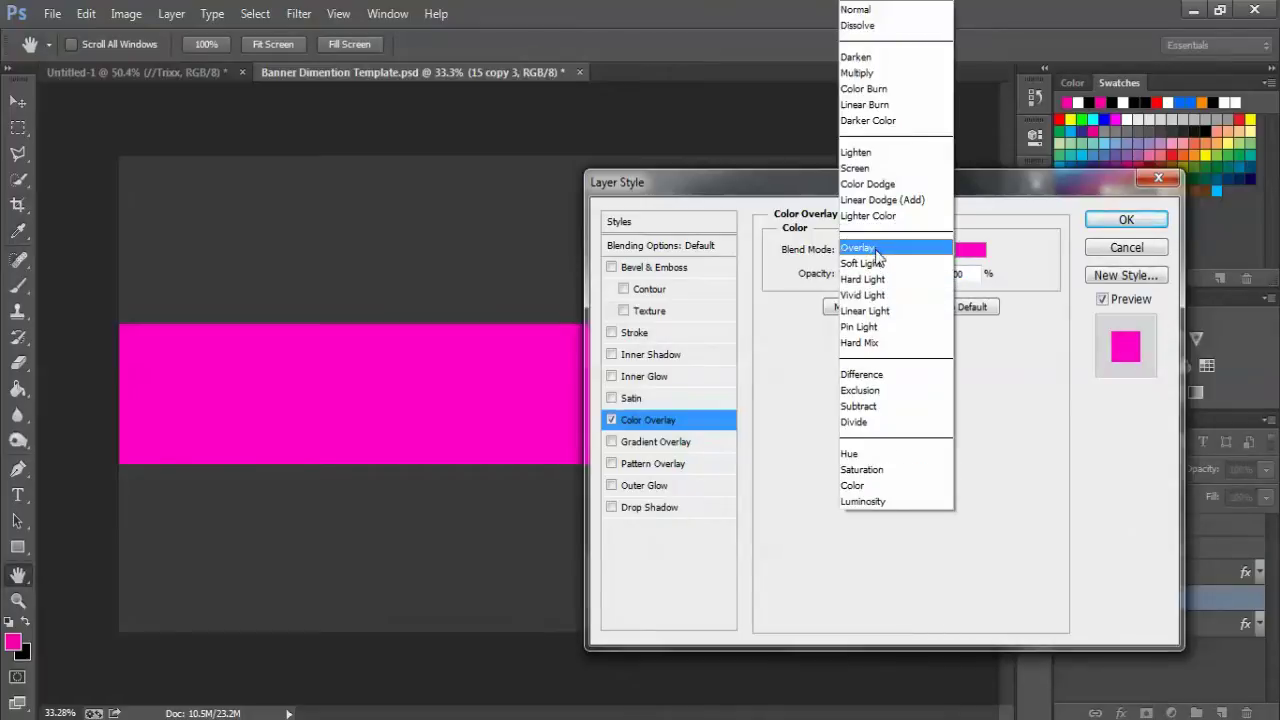
pyautogui.click(877, 251)
pyautogui.click(1126, 219)
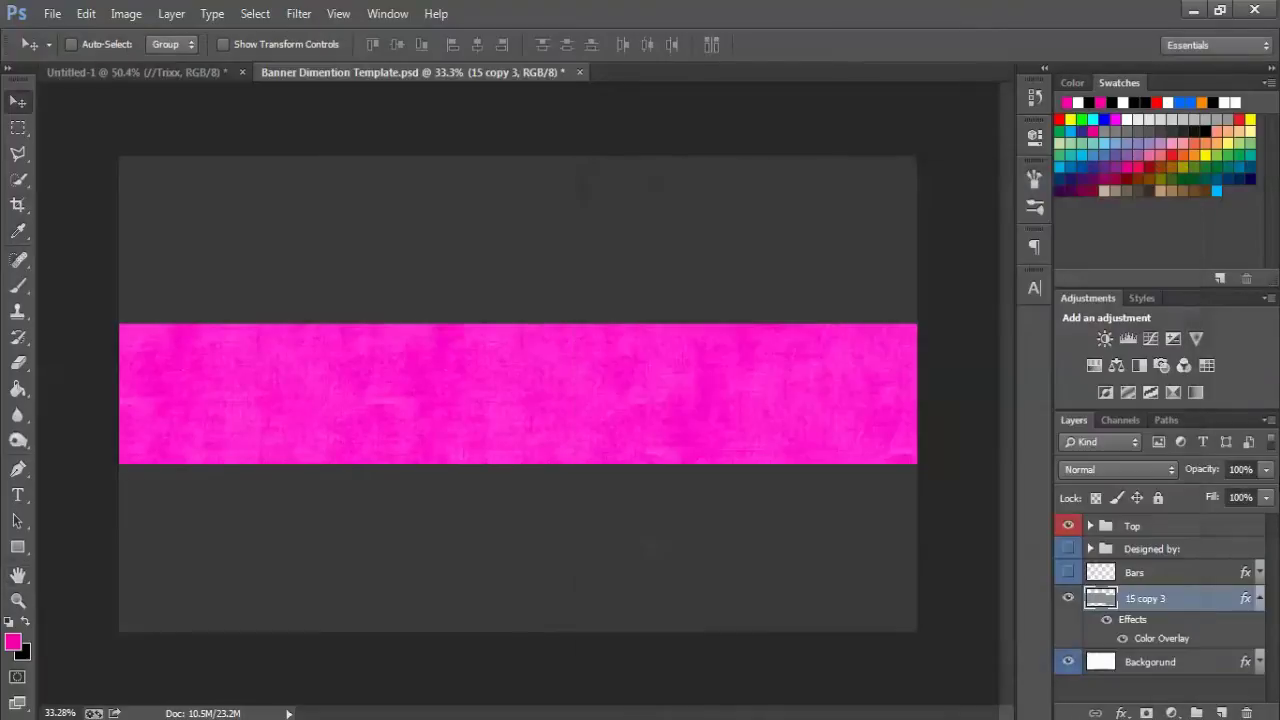
# Lower the tinted texture layer's opacity to 12%
pyautogui.click(1267, 469)
pyautogui.moveTo(1174, 489); pyautogui.dragTo(1180, 488)
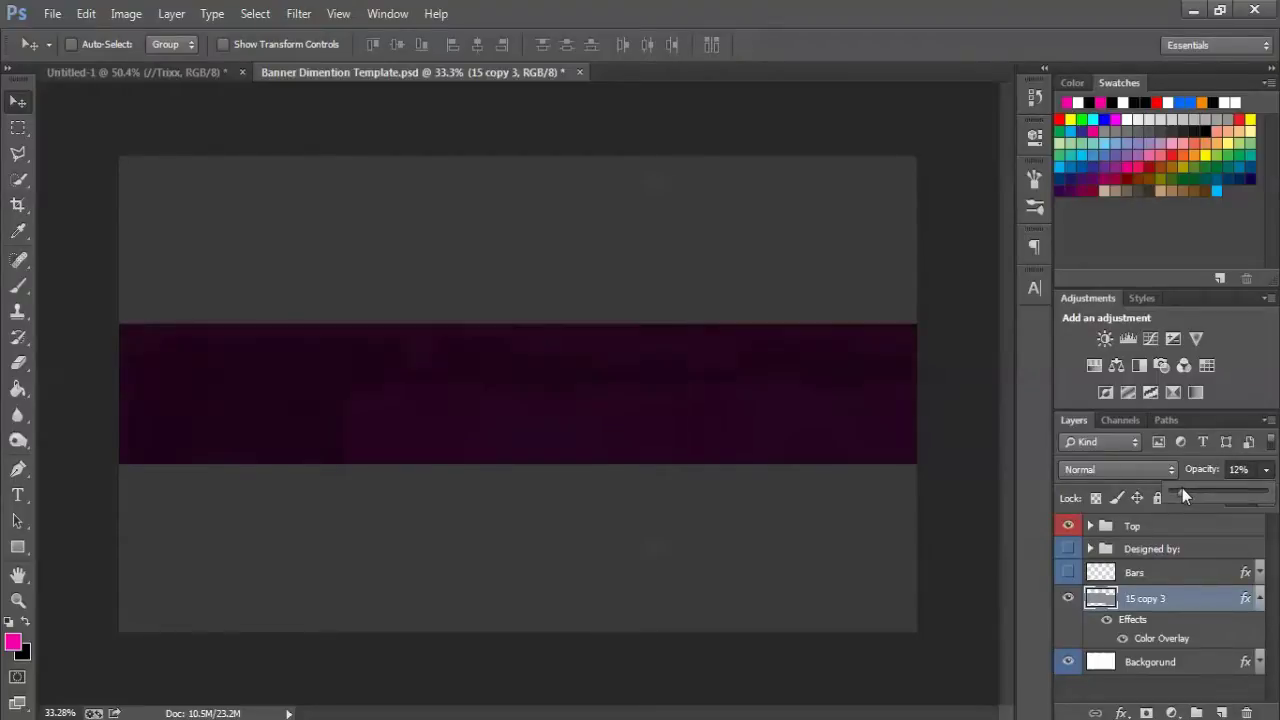
pyautogui.press('Return')
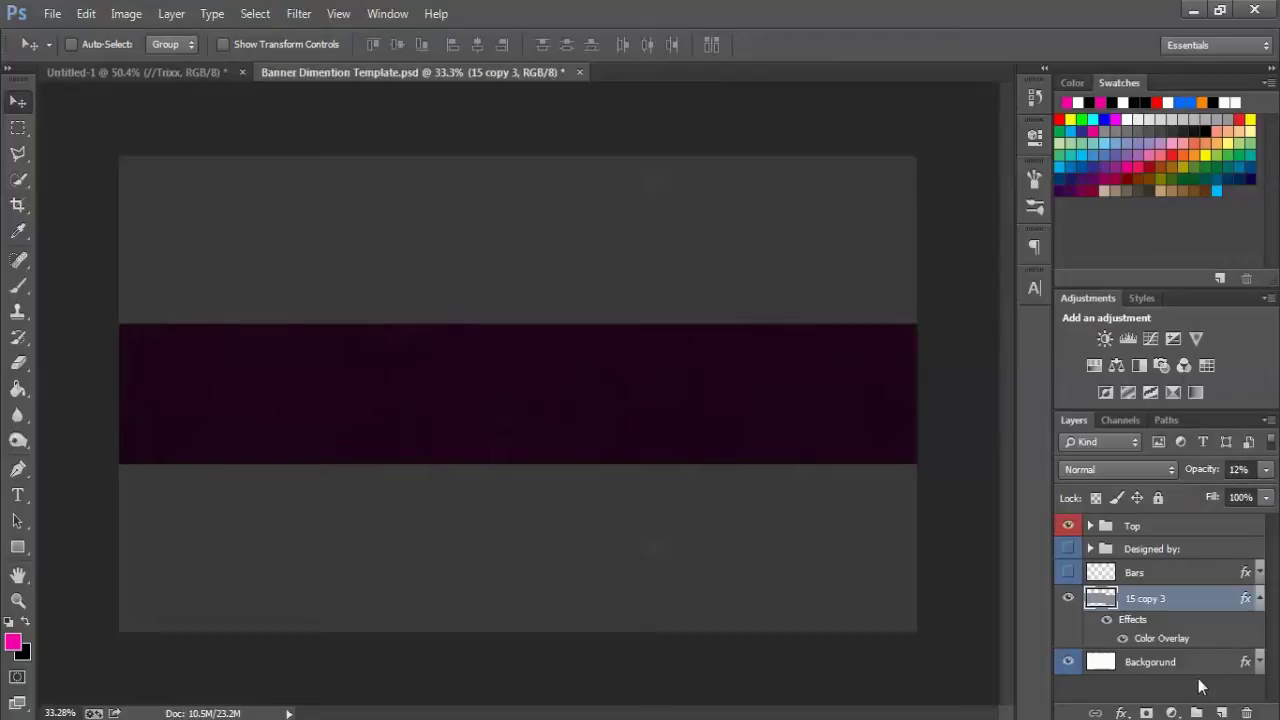
# Add Layer 1 and render magenta-and-black clouds into it
pyautogui.click(1221, 712)
pyautogui.click(299, 13)
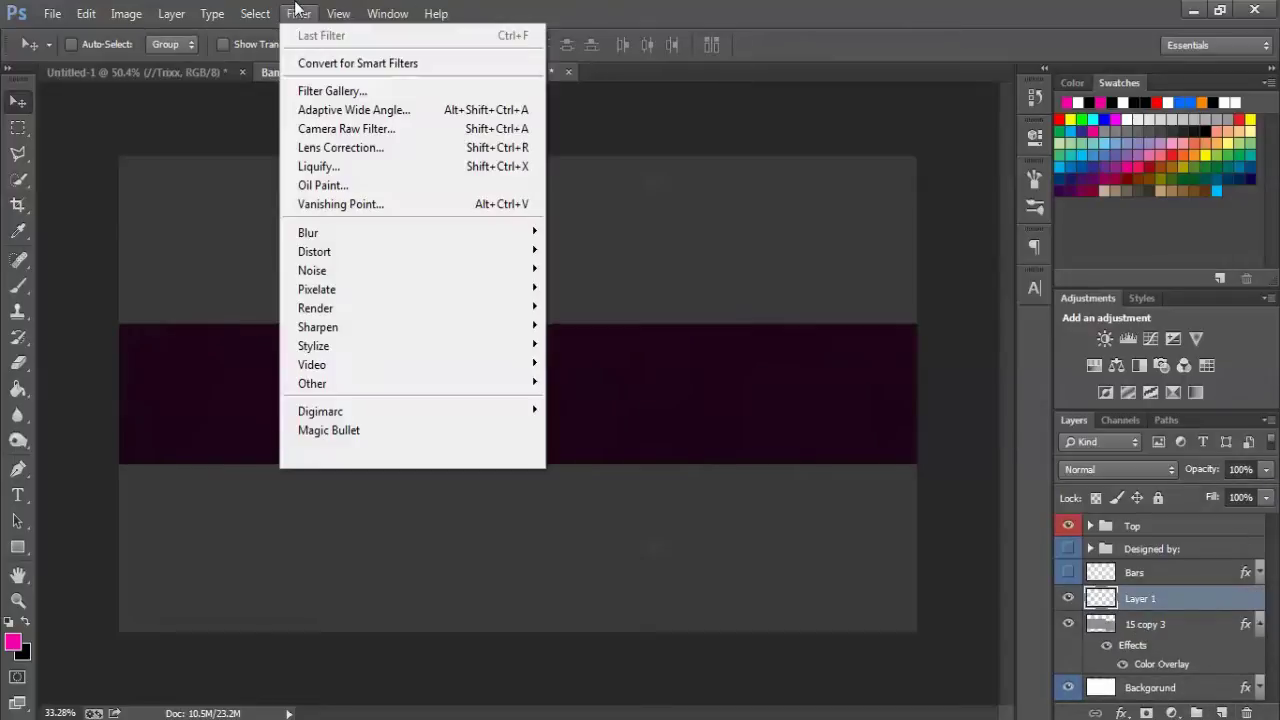
pyautogui.moveTo(366, 309)
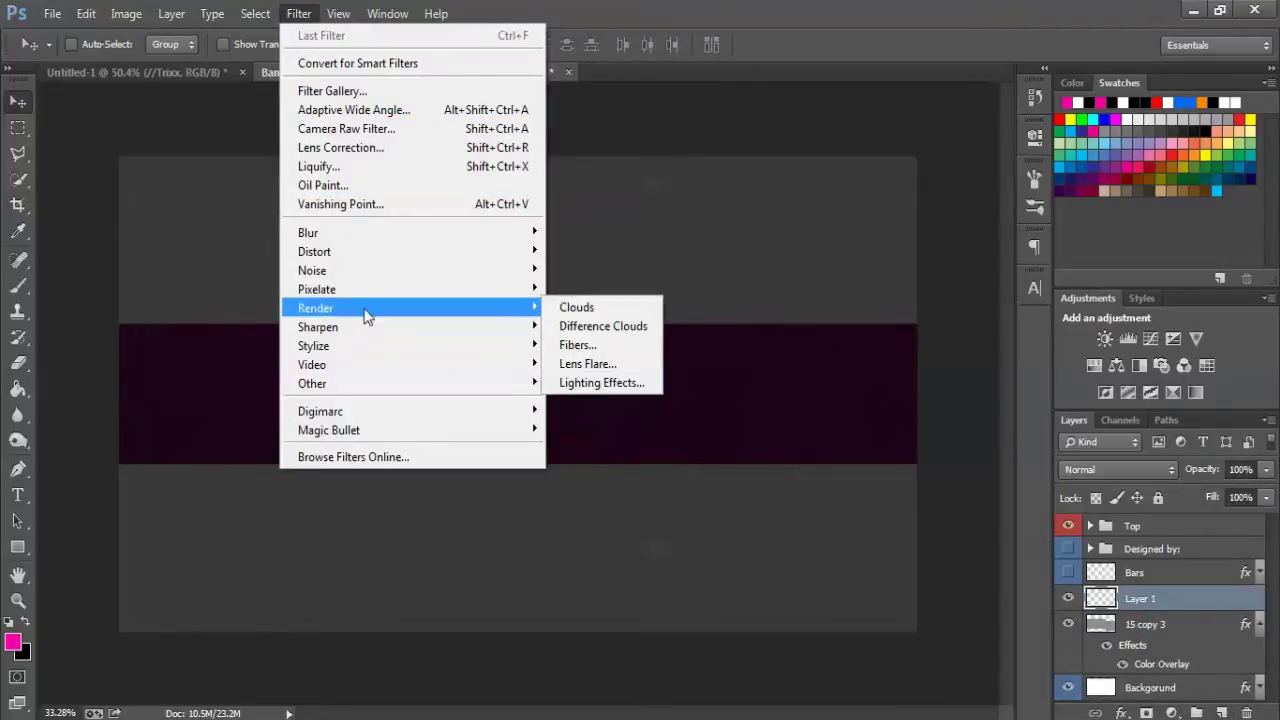
pyautogui.click(593, 306)
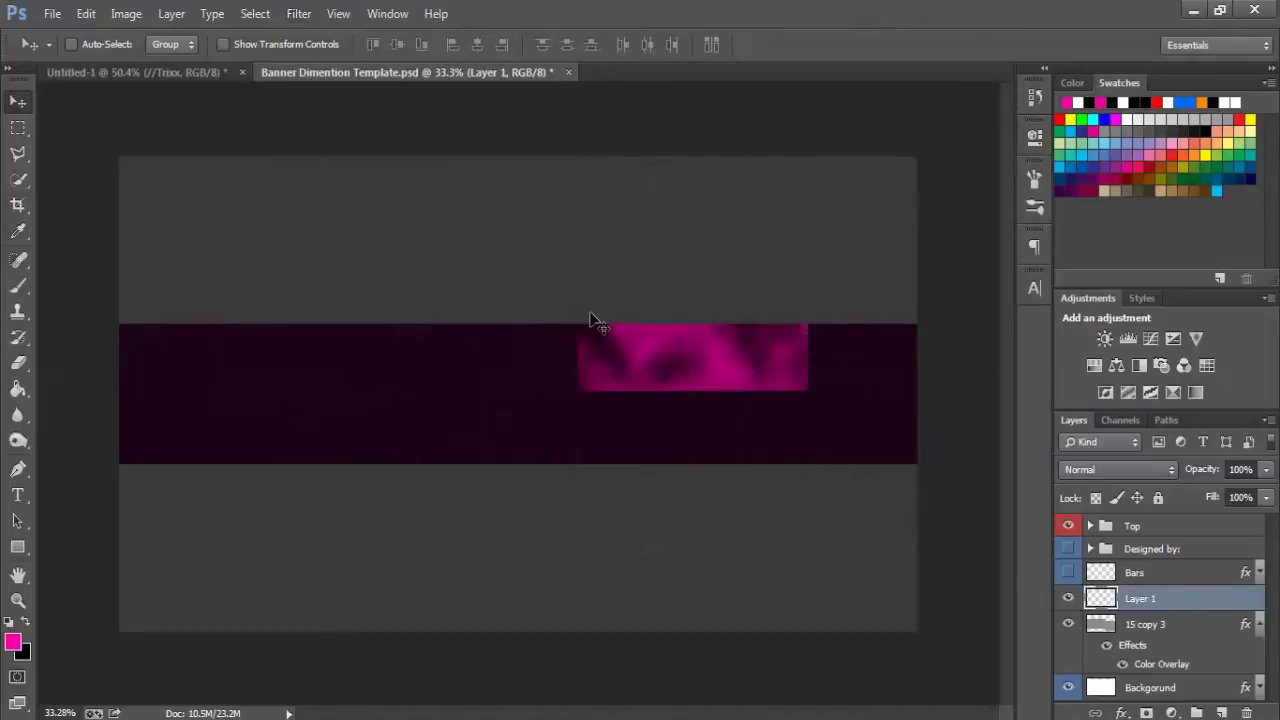
# Fade Layer 1 to 9% opacity and collapse the effects under 15 copy 3
pyautogui.click(1265, 470)
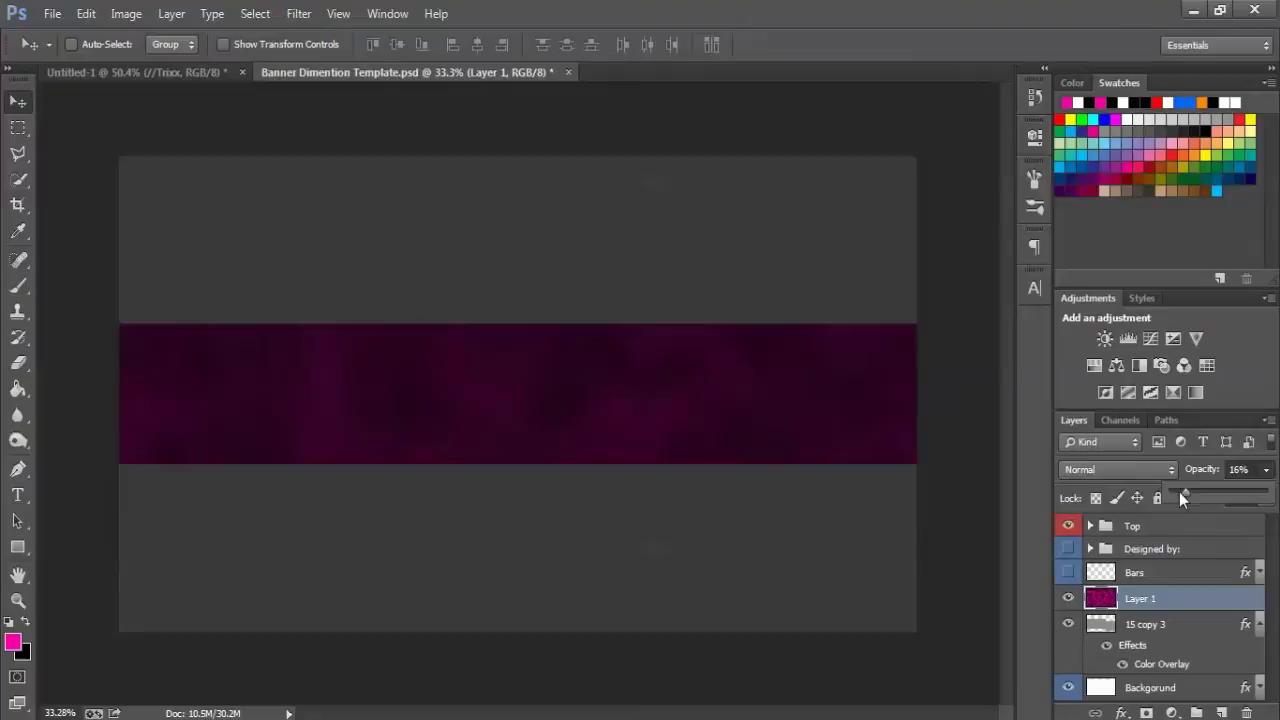
pyautogui.moveTo(1185, 491); pyautogui.dragTo(1174, 492)
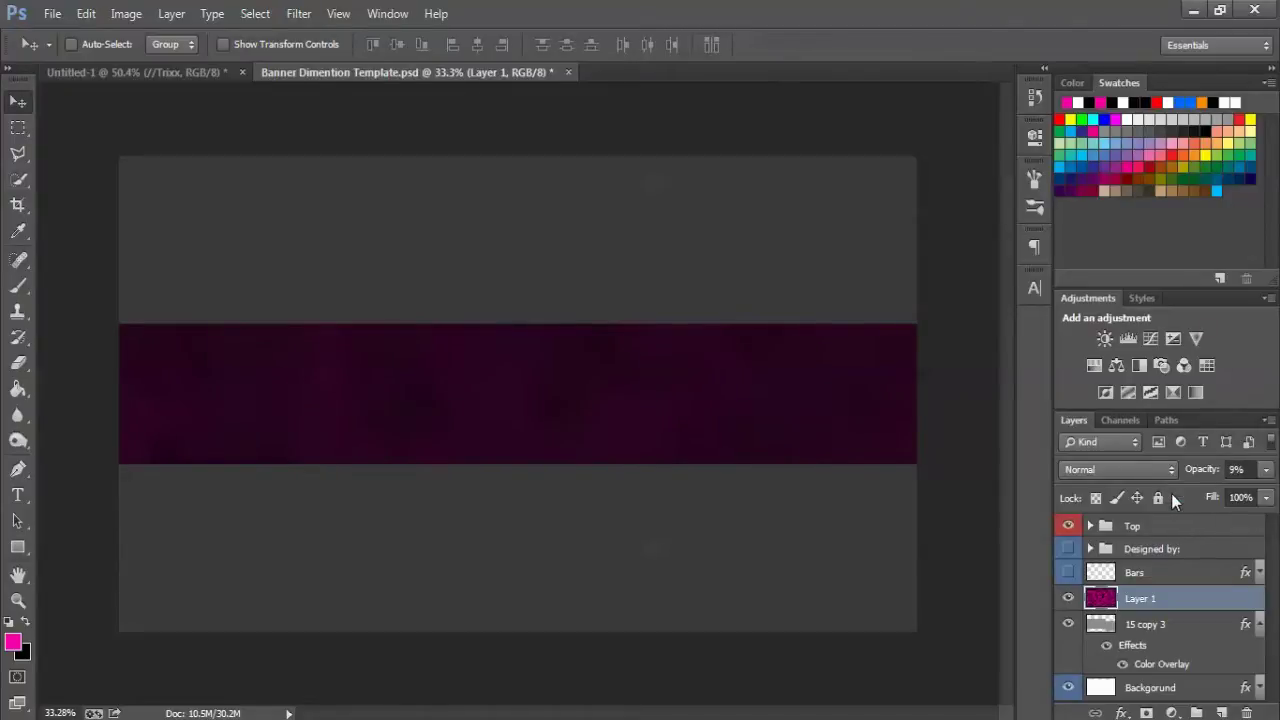
pyautogui.click(1259, 624)
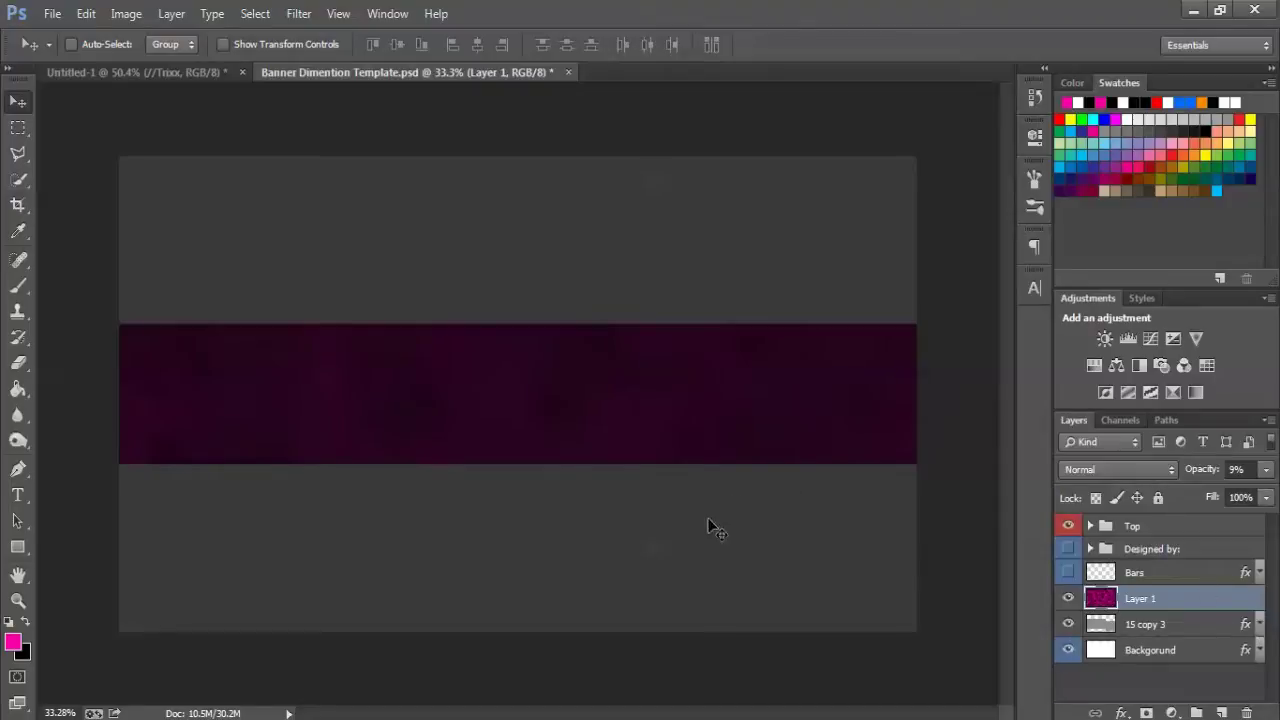
# Add Layer 2 and set up the Brush tool with a pink foreground and soft round brush
pyautogui.click(1221, 711)
pyautogui.click(18, 285)
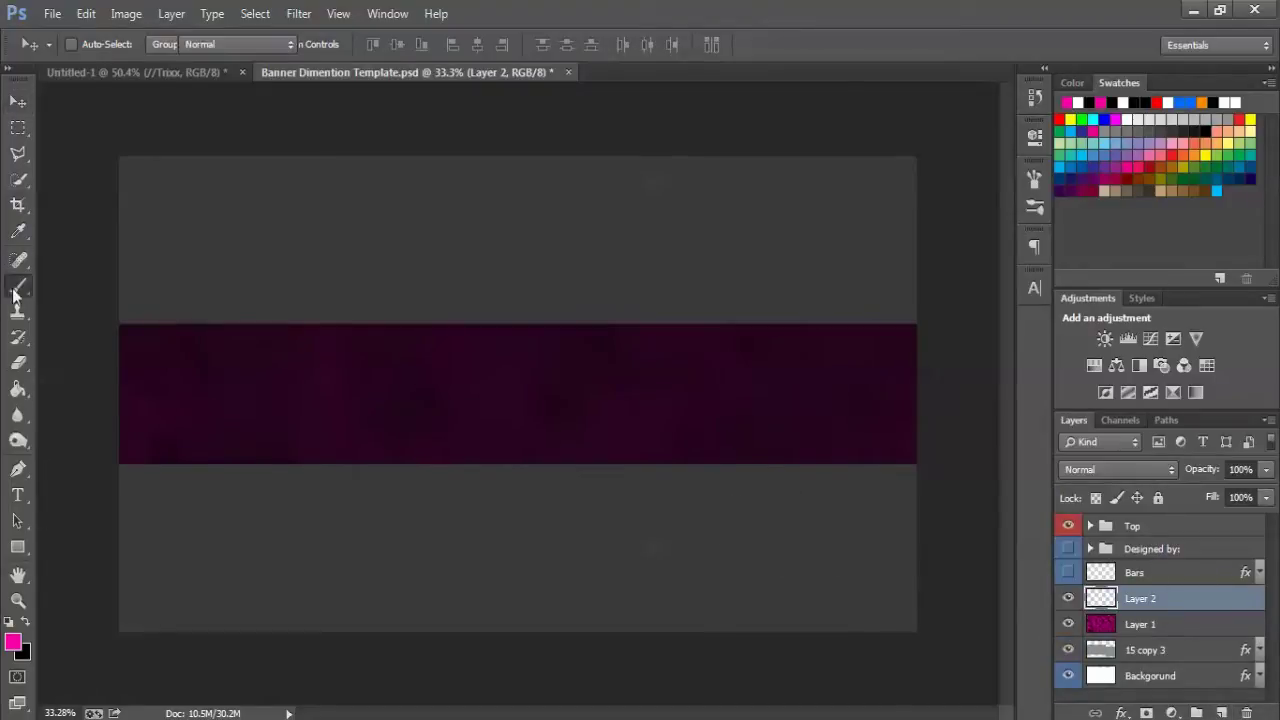
pyautogui.click(13, 642)
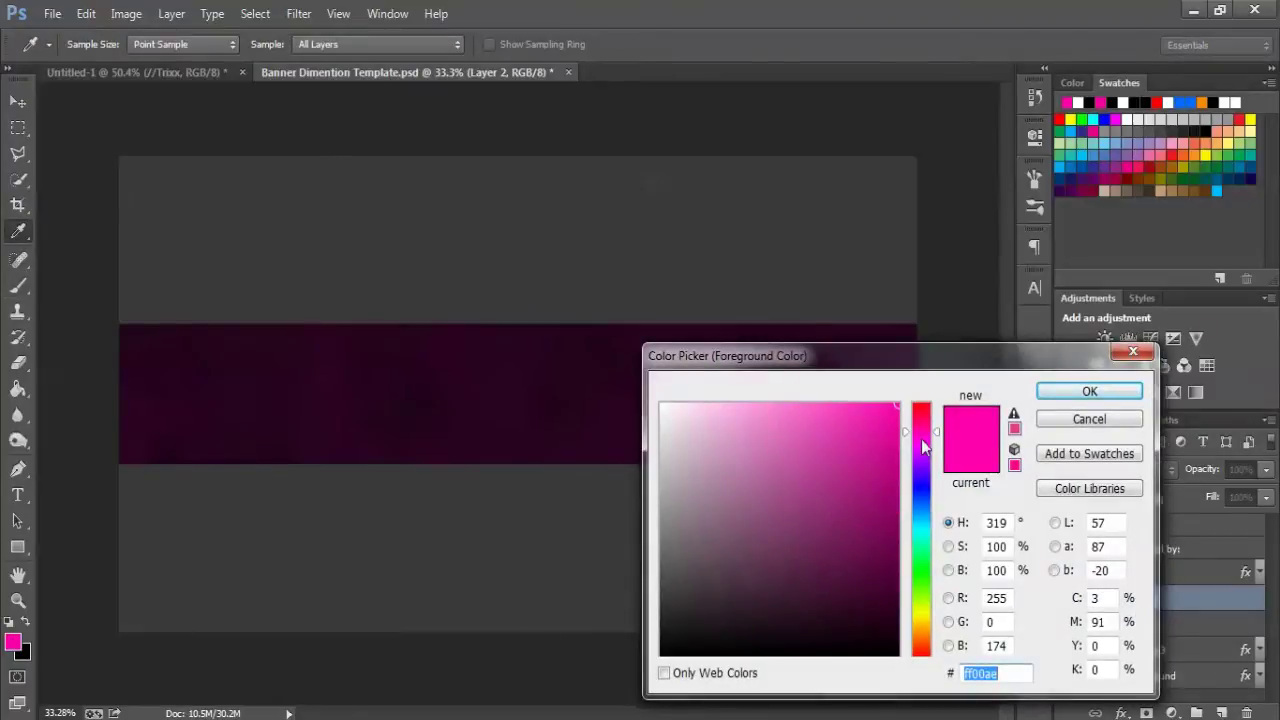
pyautogui.moveTo(923, 447); pyautogui.dragTo(927, 441)
pyautogui.click(1089, 391)
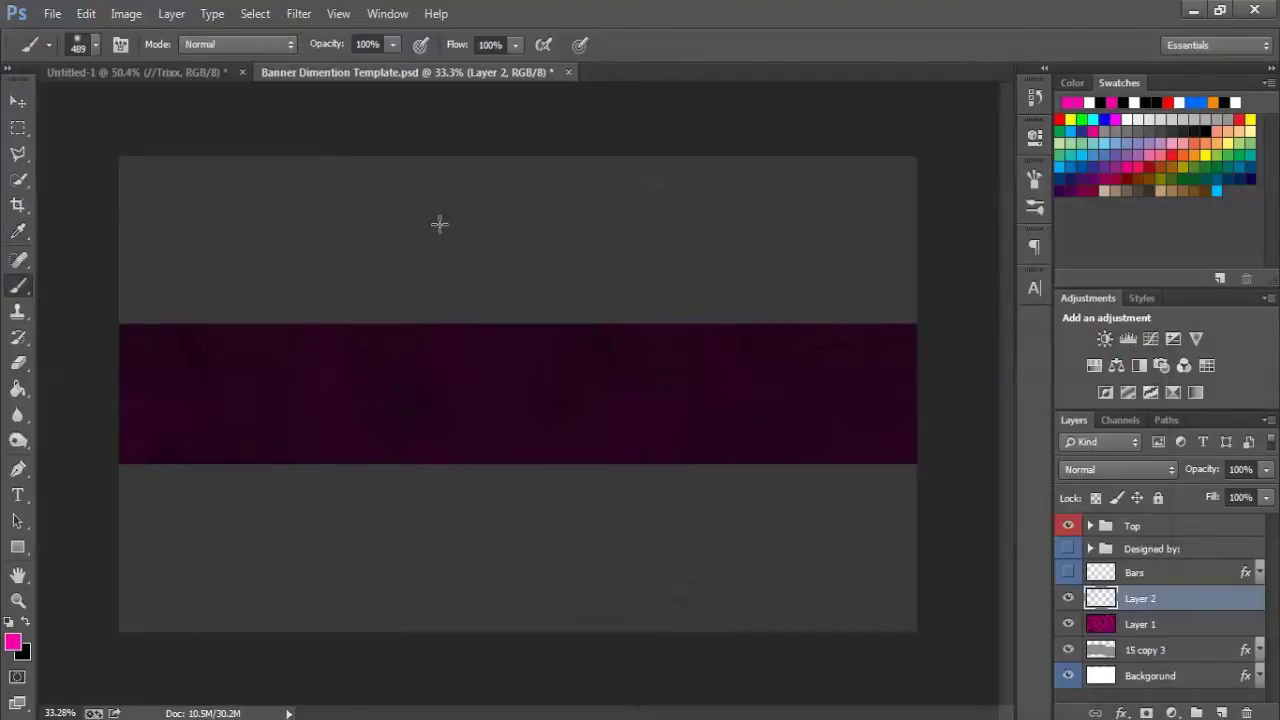
pyautogui.click(94, 50)
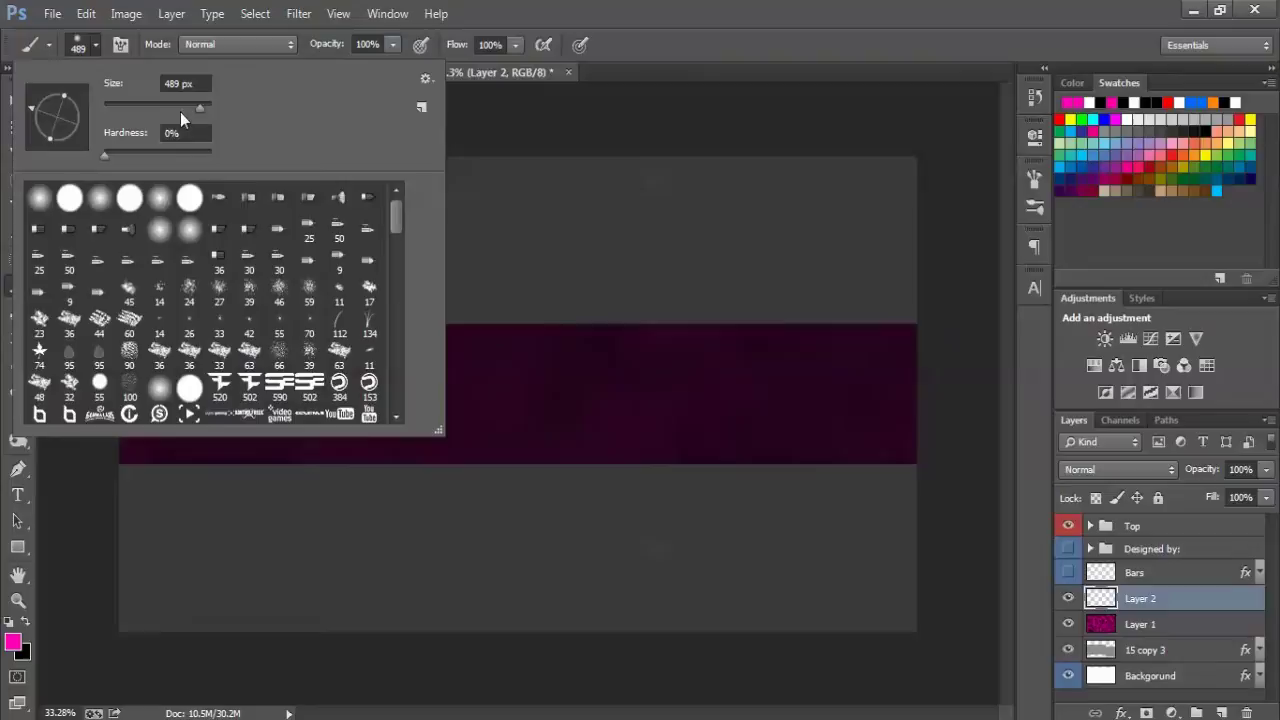
pyautogui.click(99, 198)
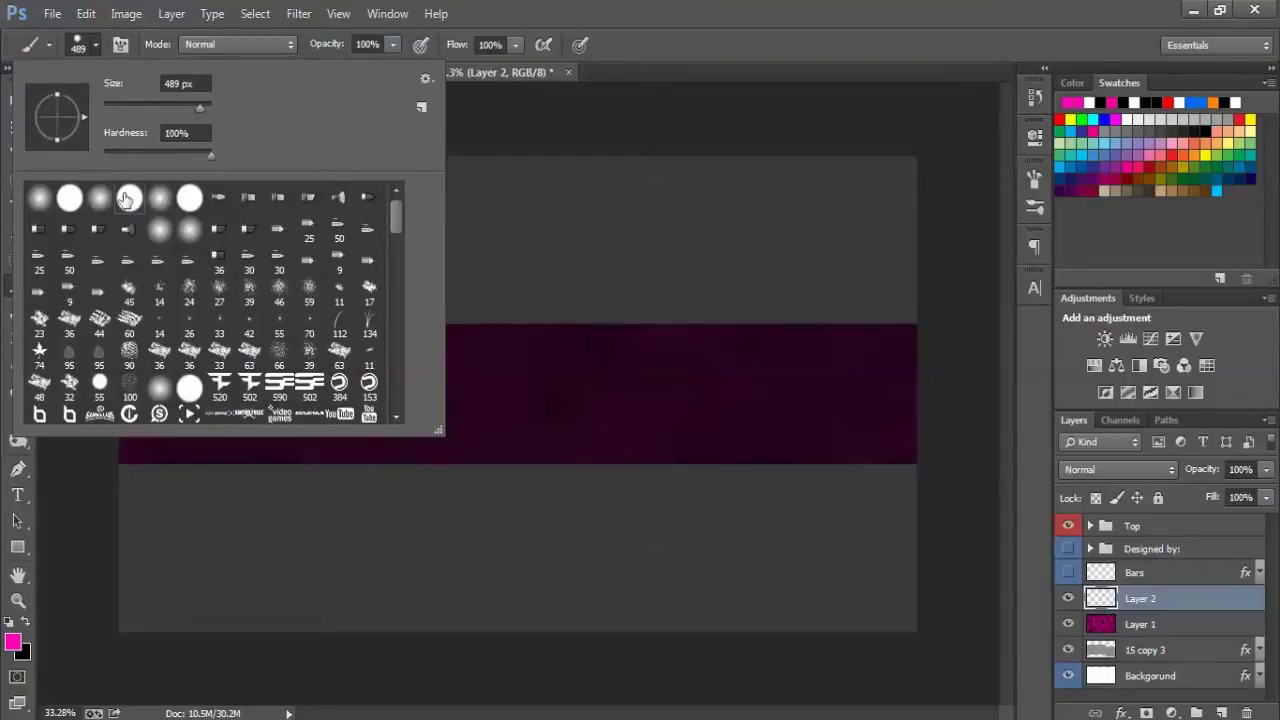
pyautogui.click(97, 48)
# Paint soft pink glows along the band's lower half and top edge
pyautogui.moveTo(874, 474); pyautogui.dragTo(684, 469)
pyautogui.hotkey('ctrl', 'z')
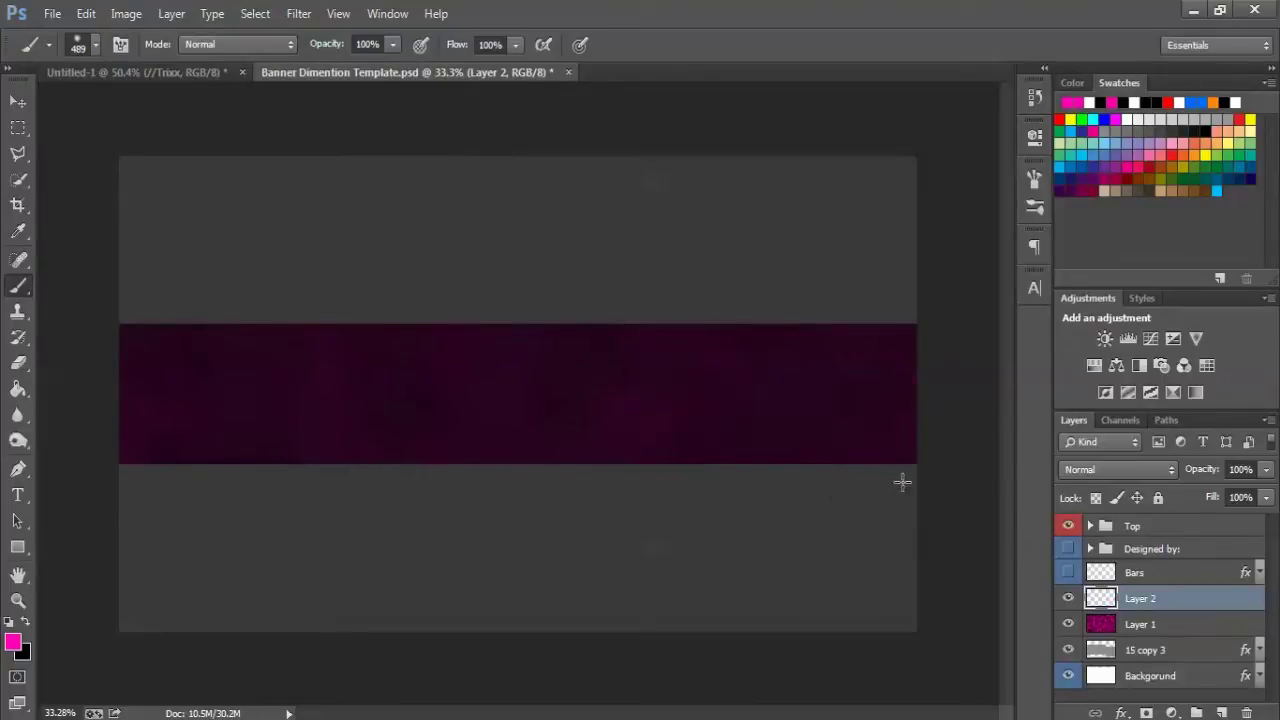
pyautogui.click(919, 469)
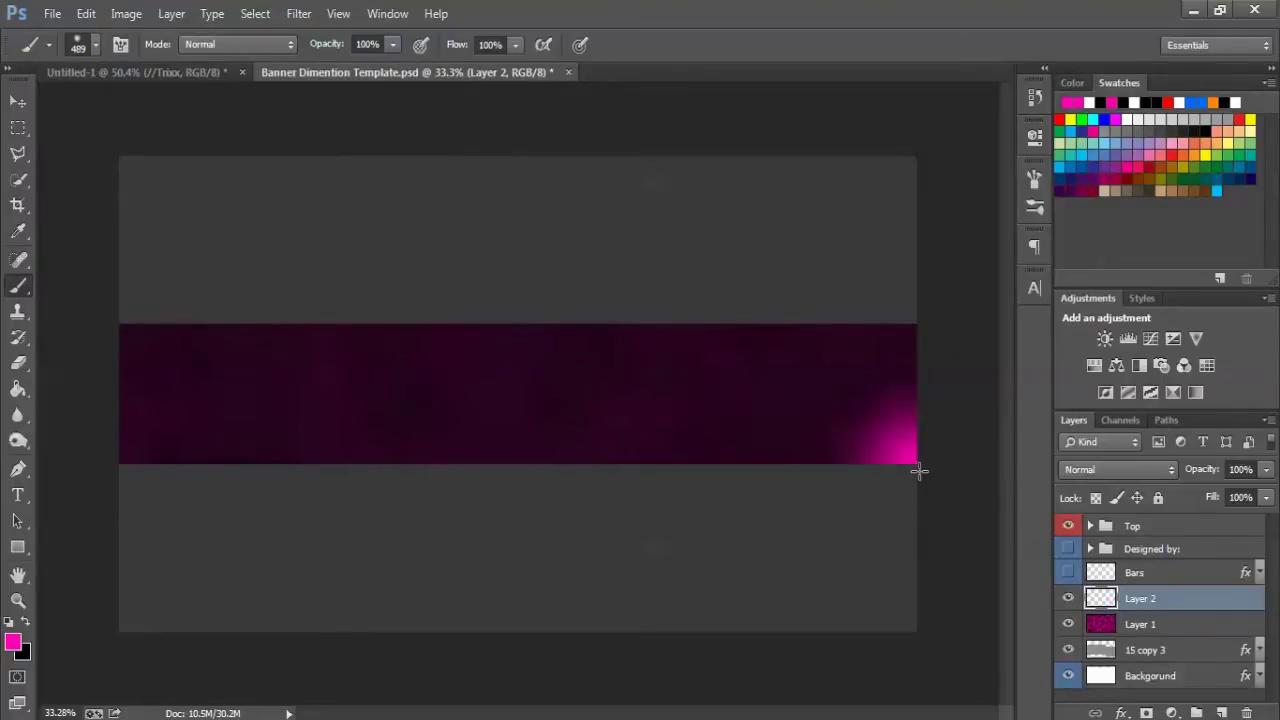
pyautogui.keyDown('shift'); pyautogui.click(113, 474); pyautogui.keyUp('shift')
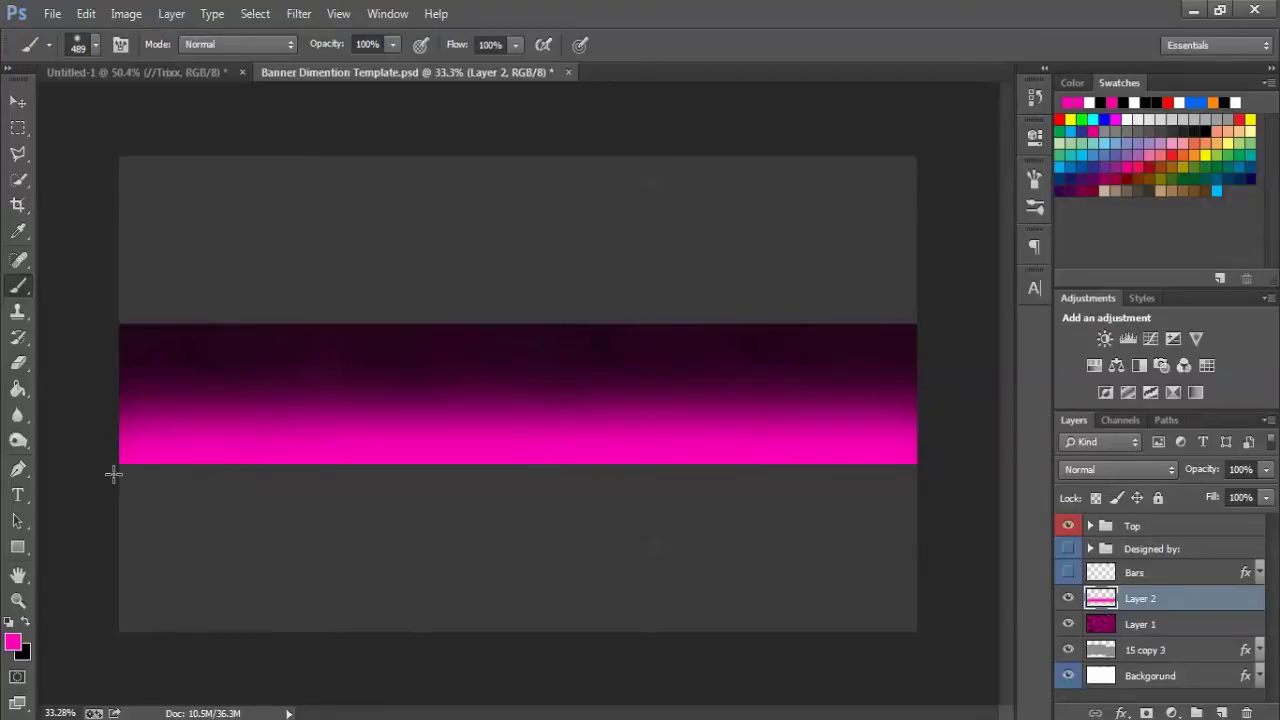
pyautogui.keyDown('shift'); pyautogui.click(911, 249); pyautogui.keyUp('shift')
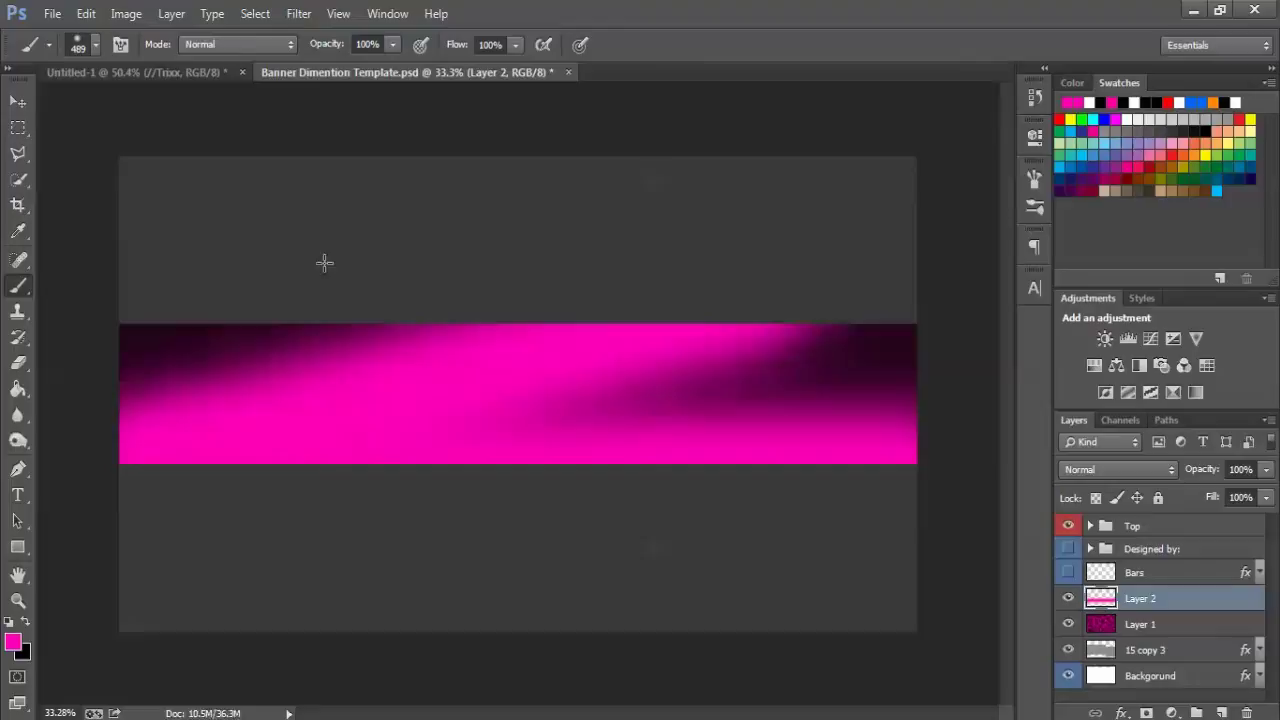
pyautogui.hotkey('ctrl', 'z')
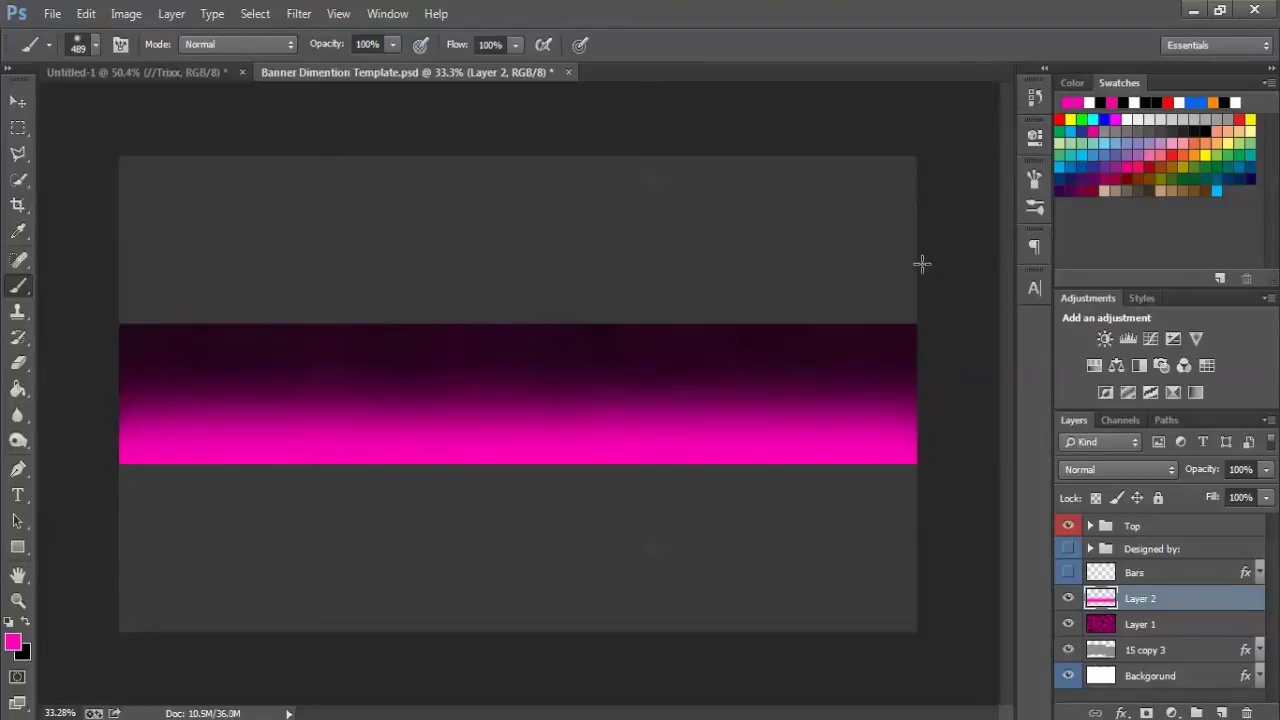
pyautogui.moveTo(925, 259); pyautogui.dragTo(114, 263)
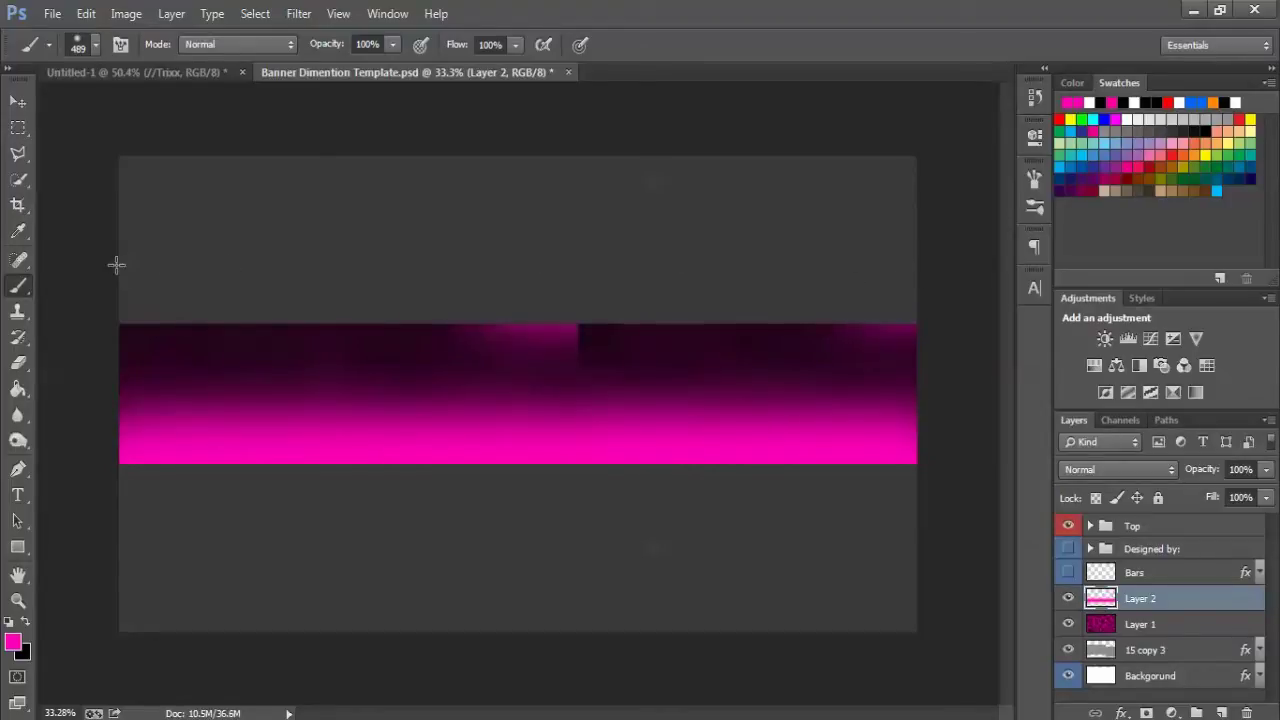
# Lower Layer 2's opacity to 30%
pyautogui.click(1267, 470)
pyautogui.moveTo(1171, 488); pyautogui.dragTo(1191, 493)
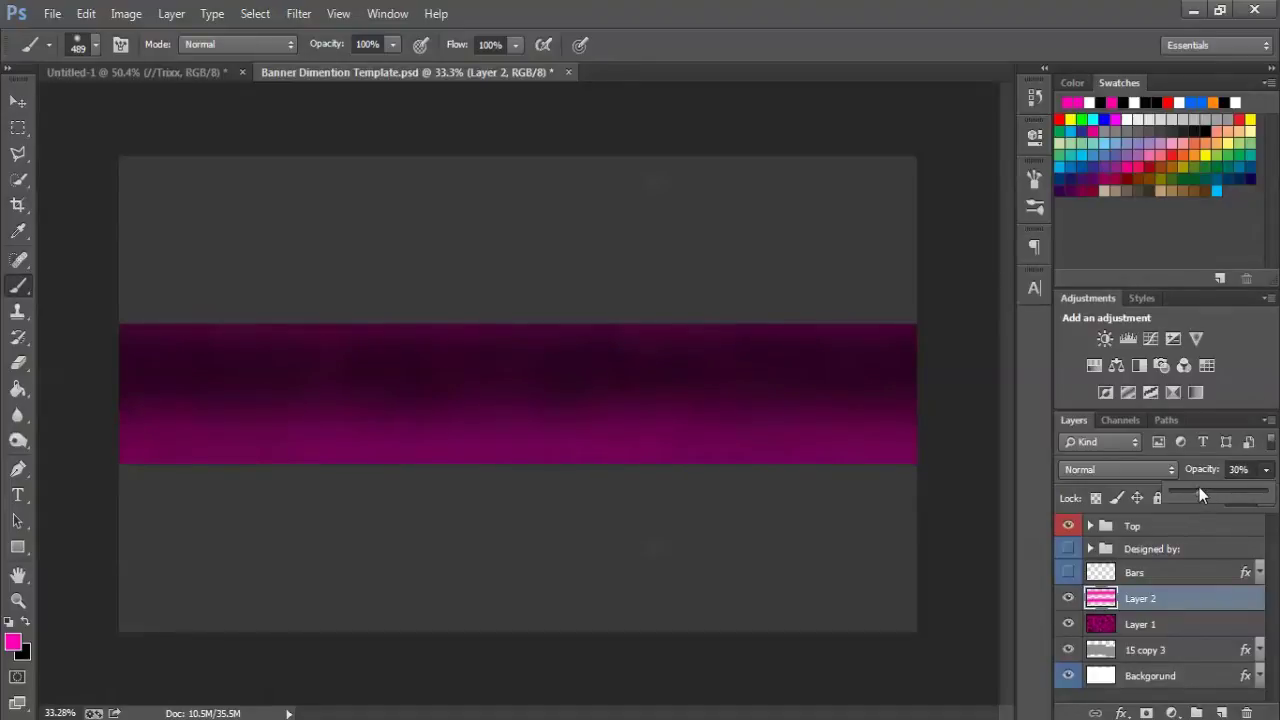
pyautogui.press('Return')
# Give the Bars layer a white Color Overlay, then hide it again
pyautogui.click(1068, 572)
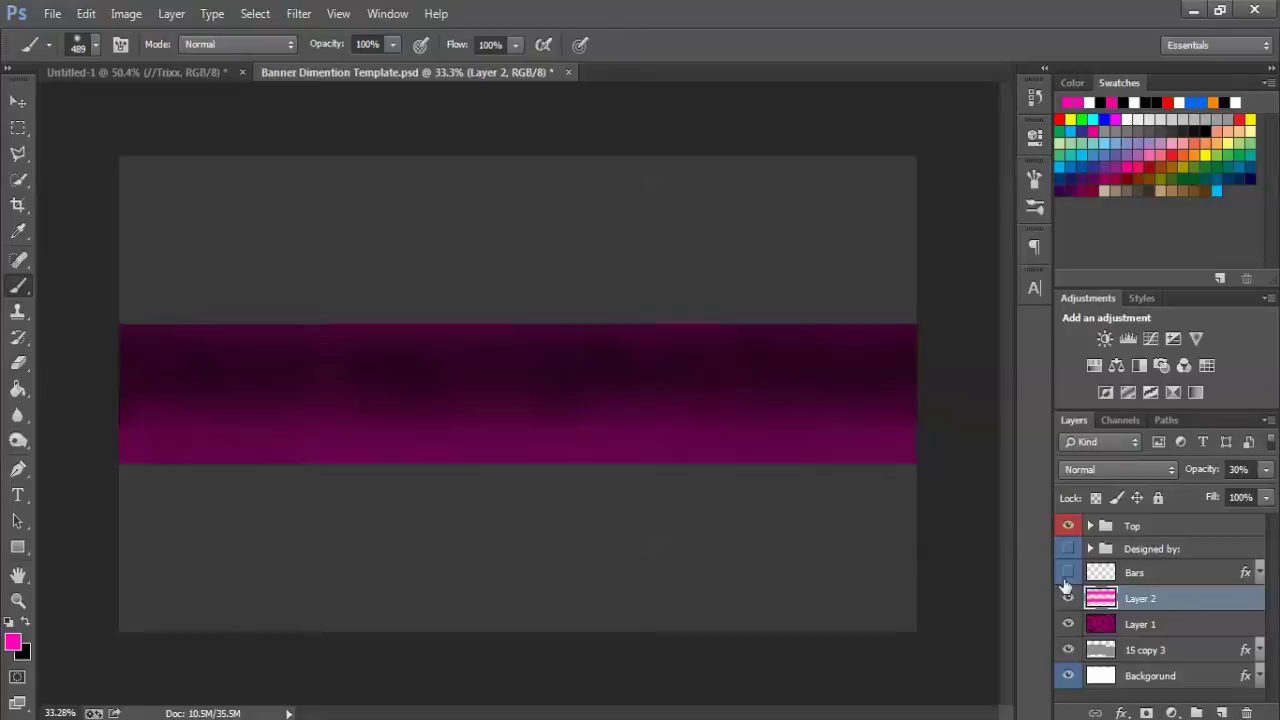
pyautogui.click(1211, 578)
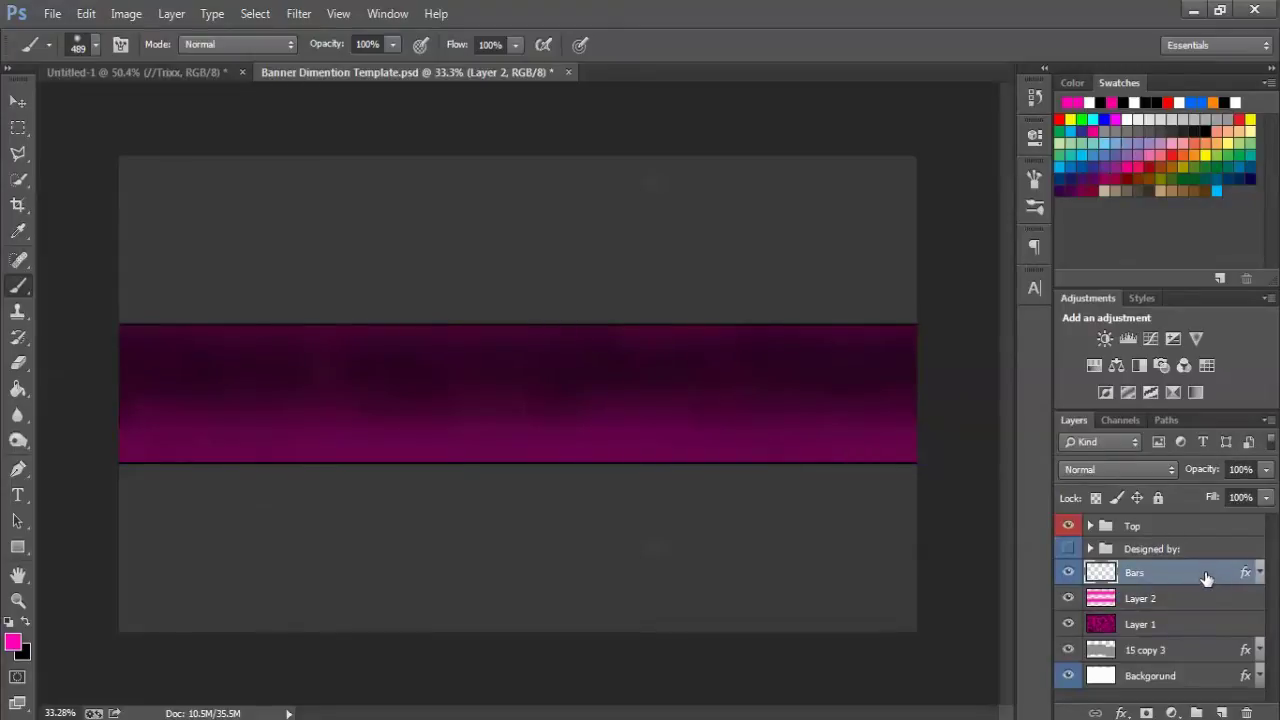
pyautogui.doubleClick(1207, 578)
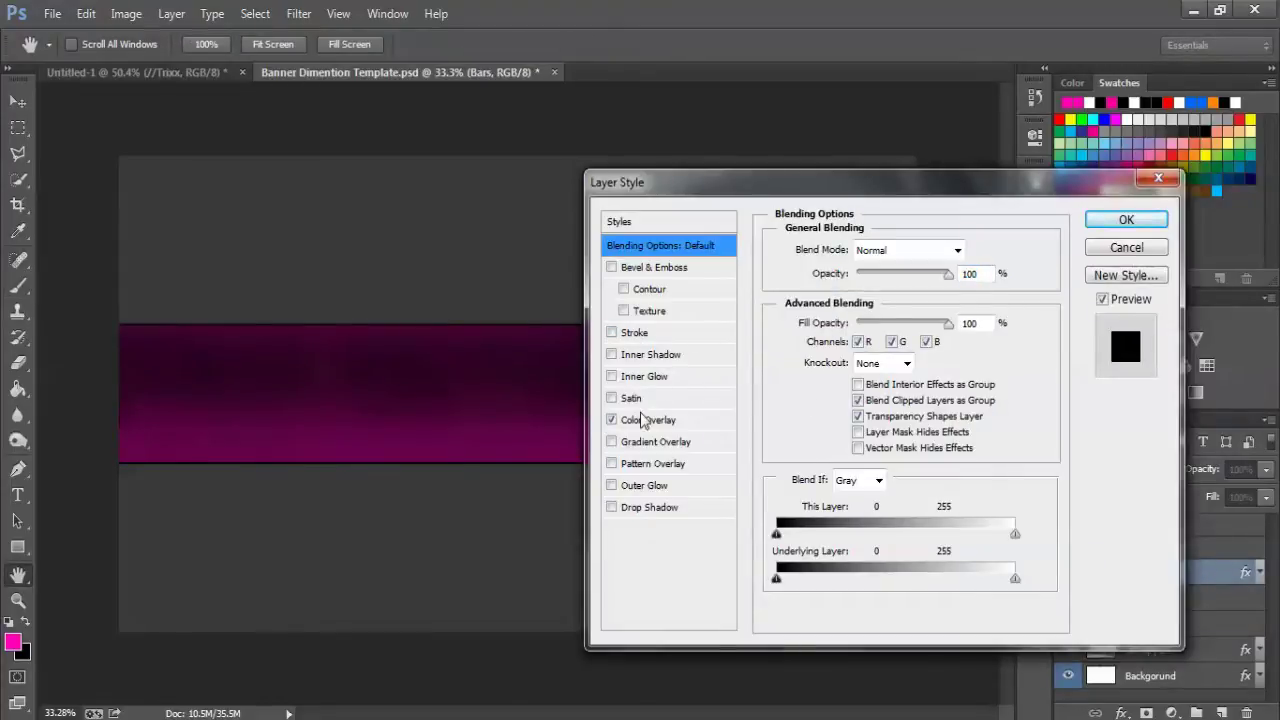
pyautogui.click(643, 420)
pyautogui.click(970, 250)
pyautogui.click(500, 330)
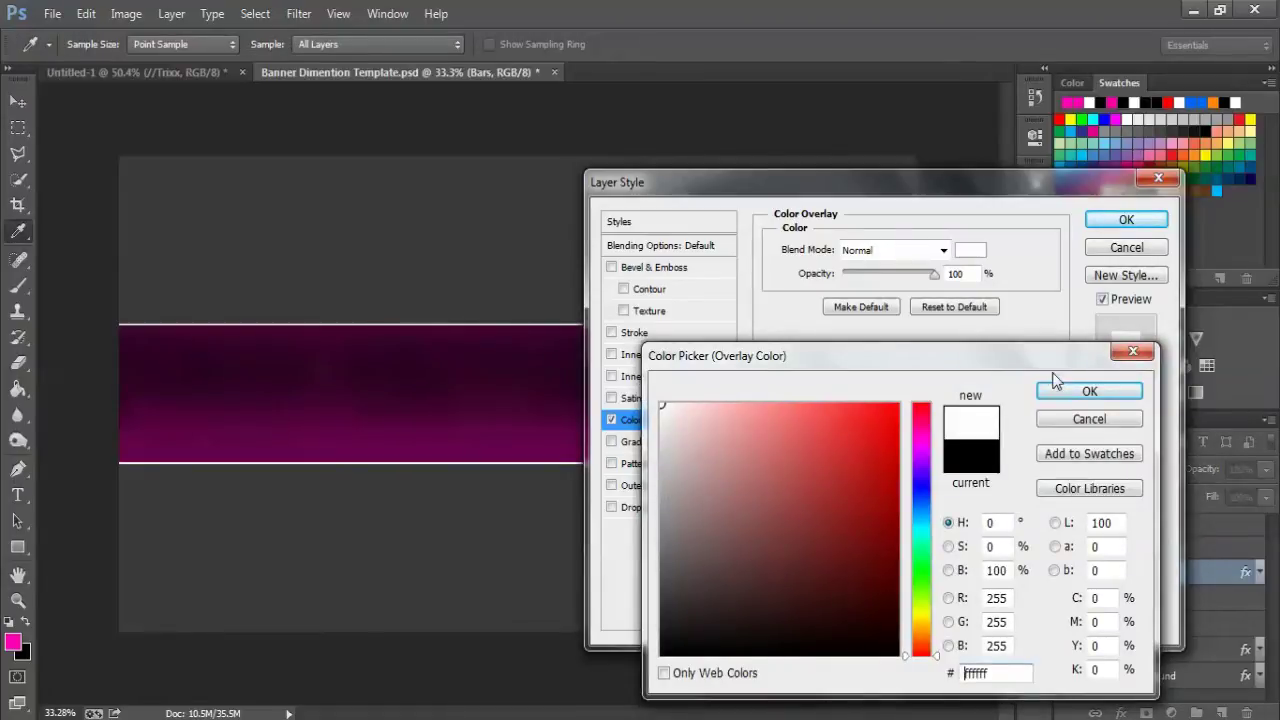
pyautogui.click(1088, 392)
pyautogui.click(1126, 220)
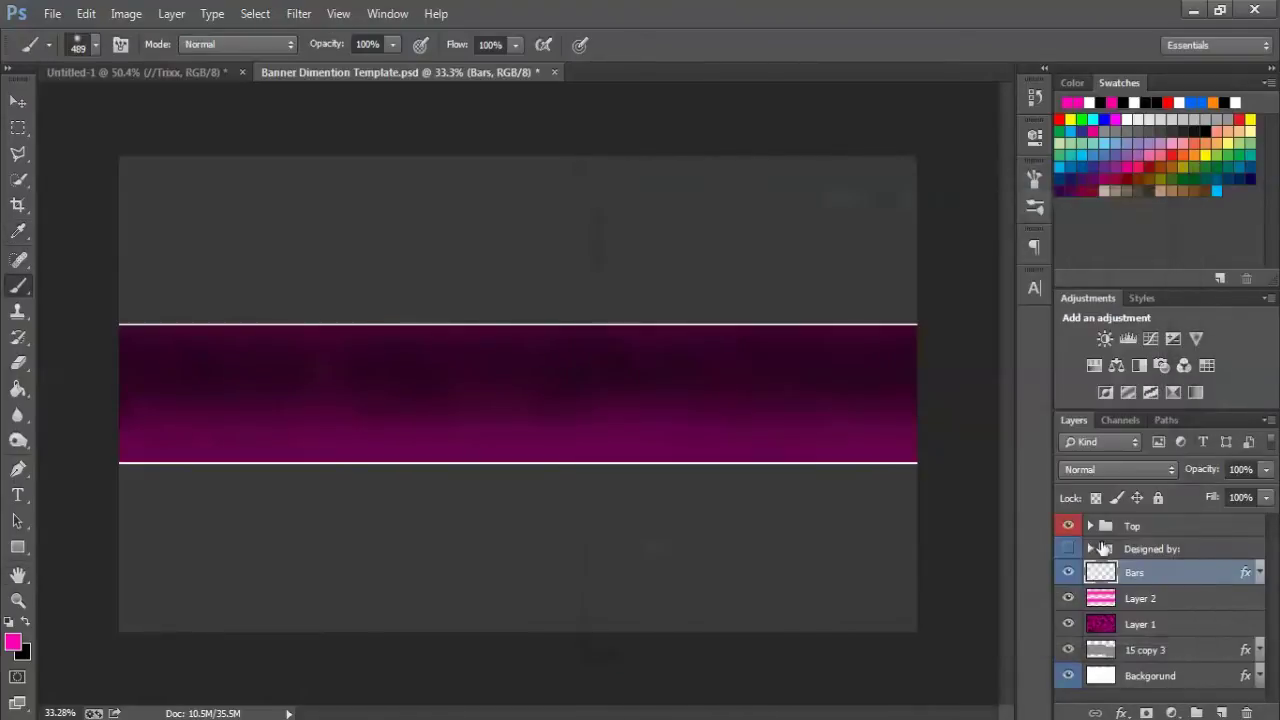
pyautogui.click(1068, 572)
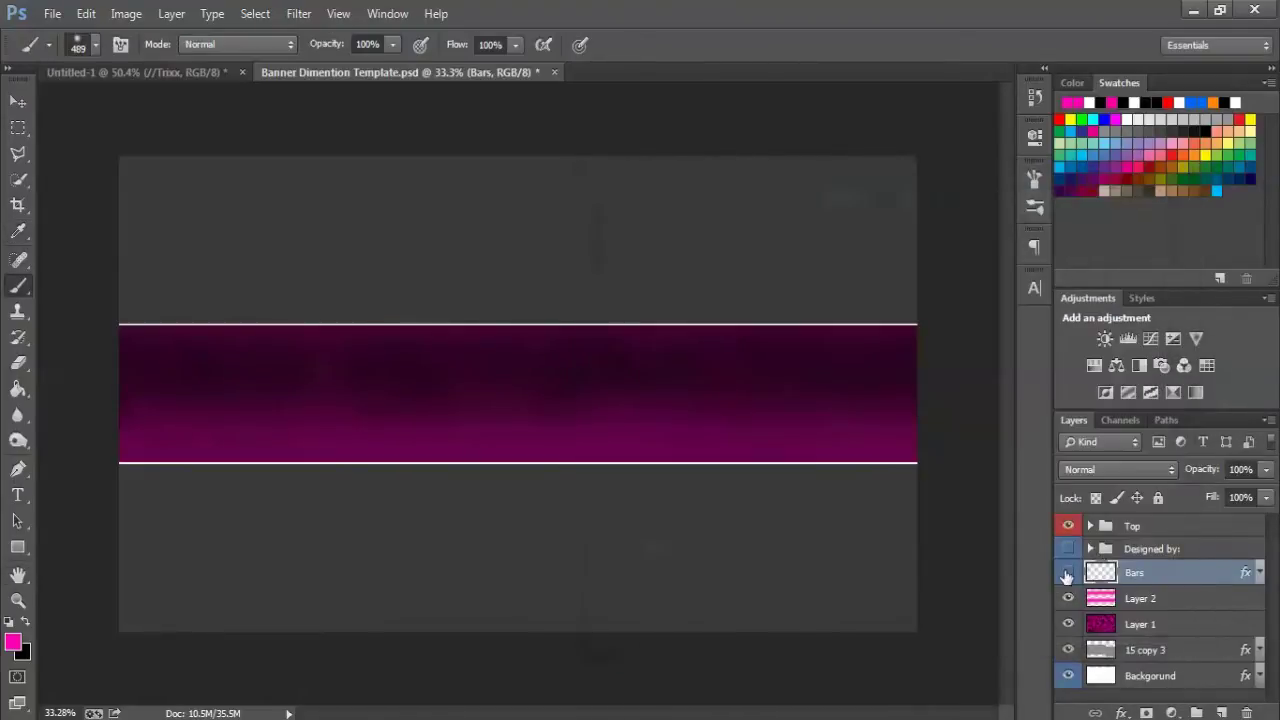
# Fade Layer 2's pink glow further to 14% opacity
pyautogui.click(1180, 600)
pyautogui.click(1266, 472)
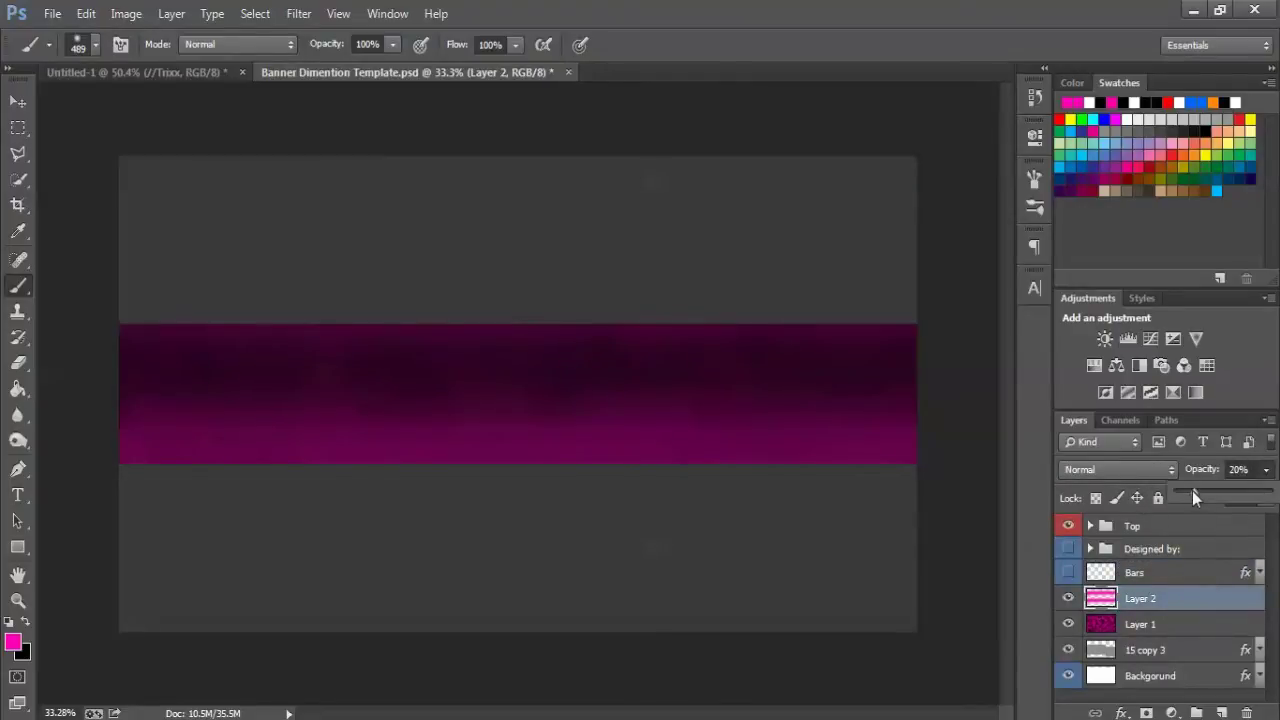
pyautogui.moveTo(1193, 496); pyautogui.dragTo(1187, 492)
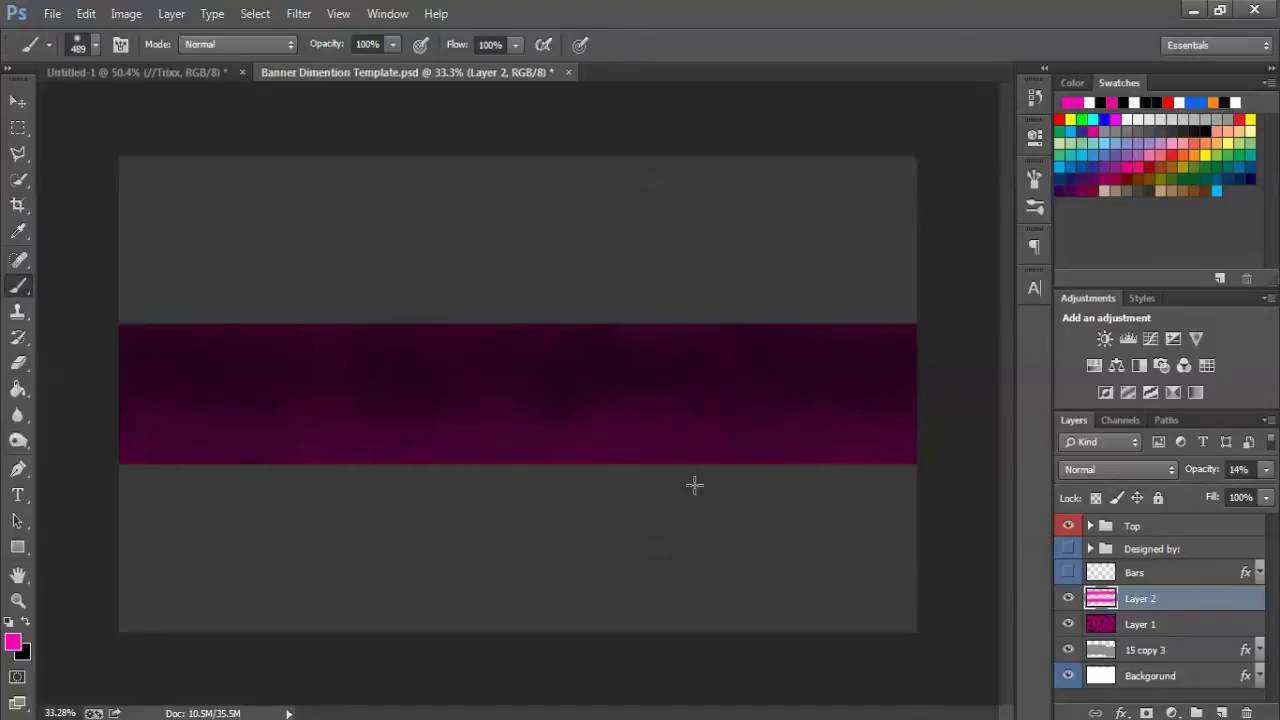
pyautogui.scroll(2, 600, 510)
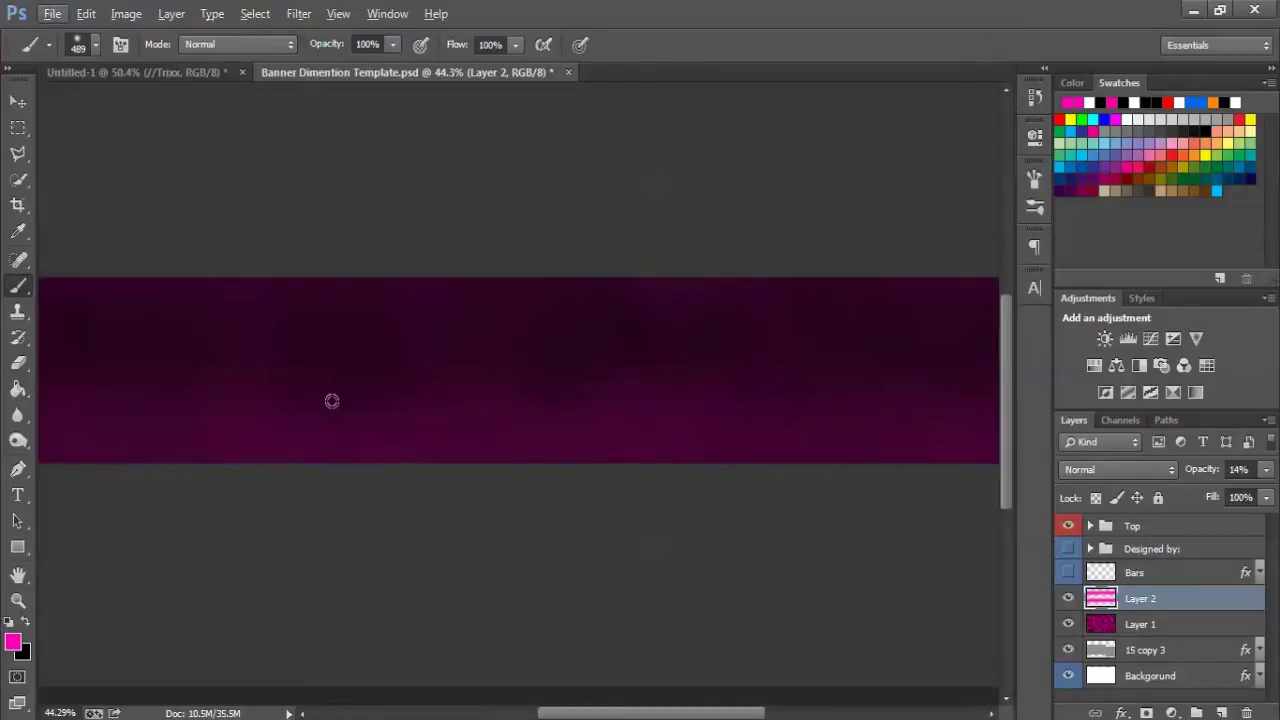
pyautogui.scroll(-1, 332, 401)
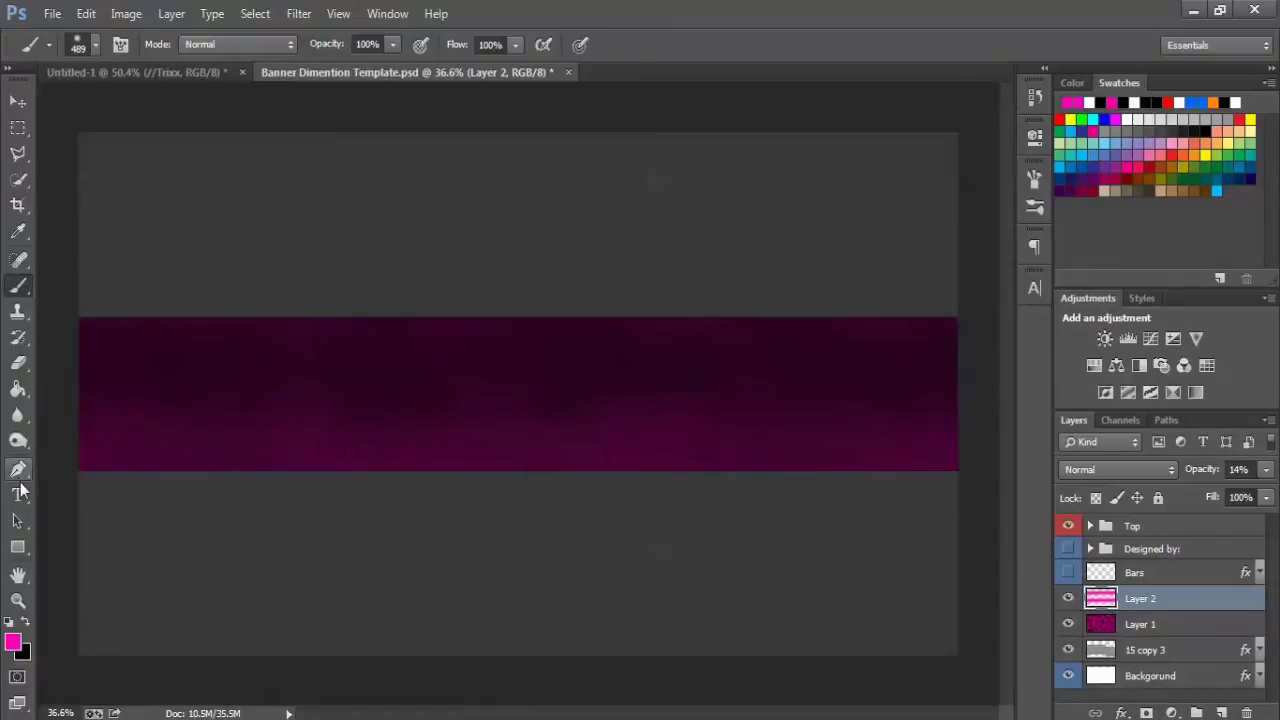
# Start a Pen path at the band's lower-left edge, running right with a small step up
pyautogui.click(17, 469)
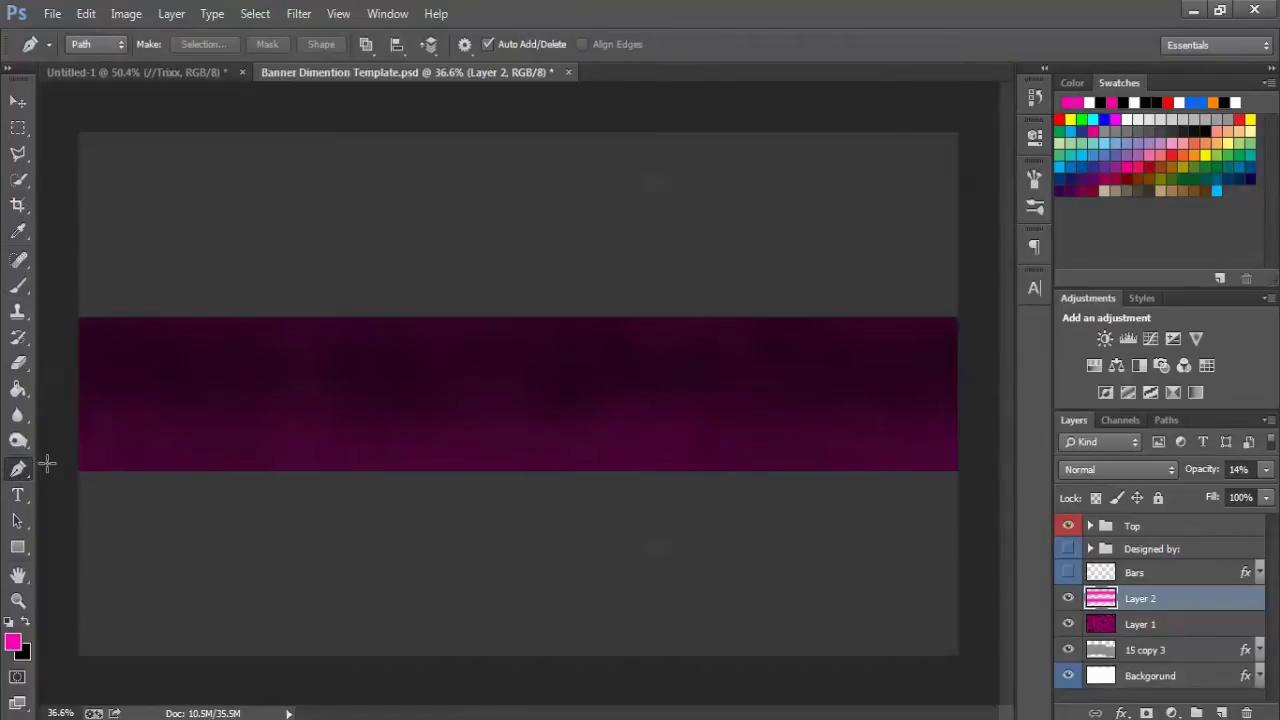
pyautogui.click(74, 457)
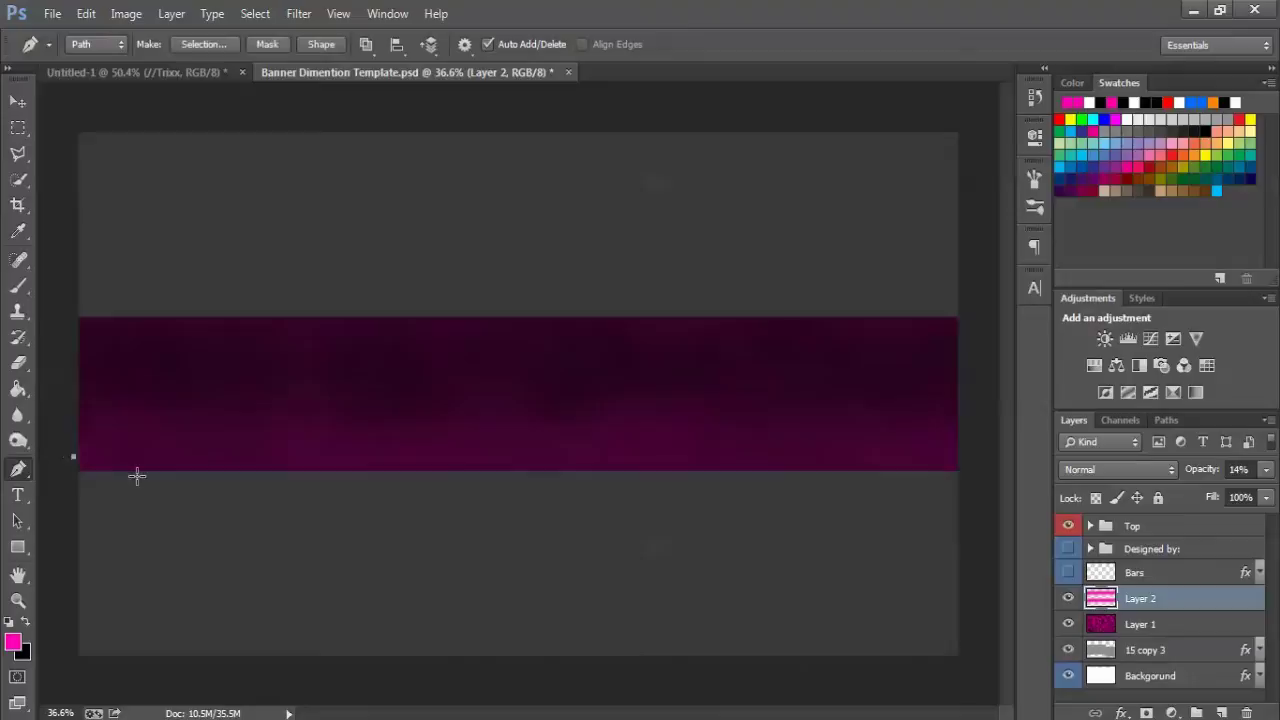
pyautogui.hotkey('ctrl', 'z')
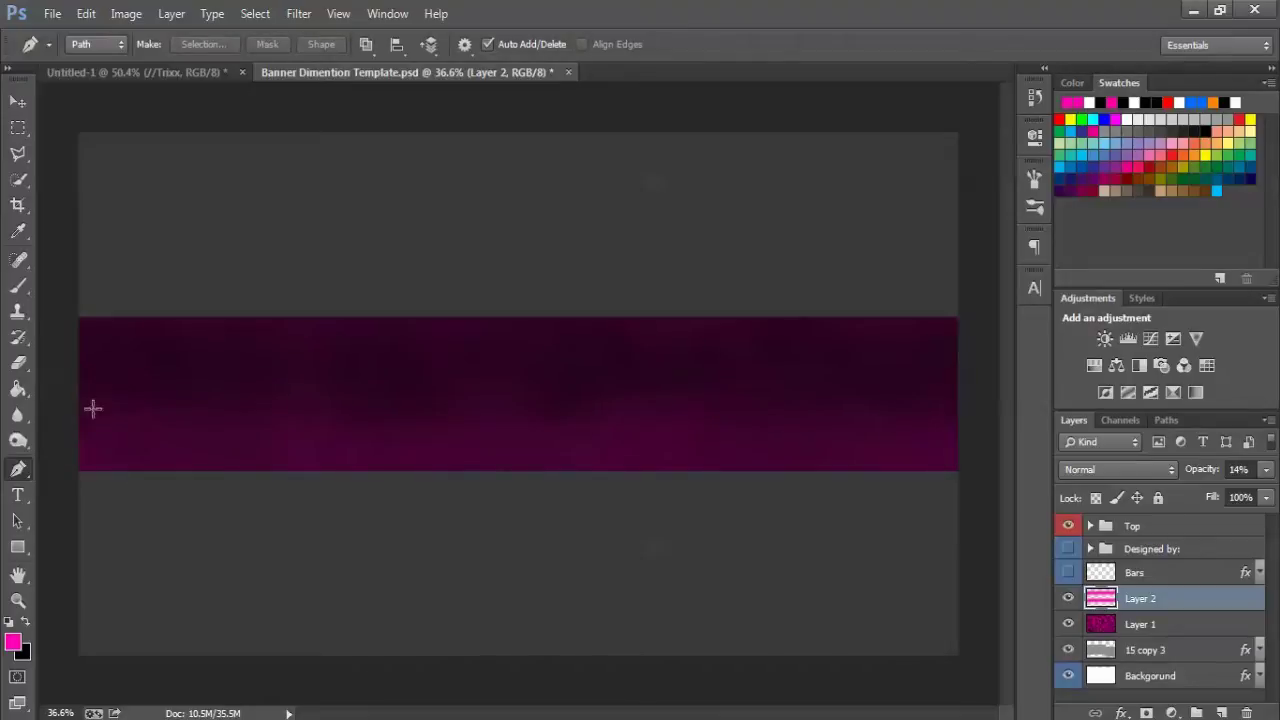
pyautogui.click(70, 455)
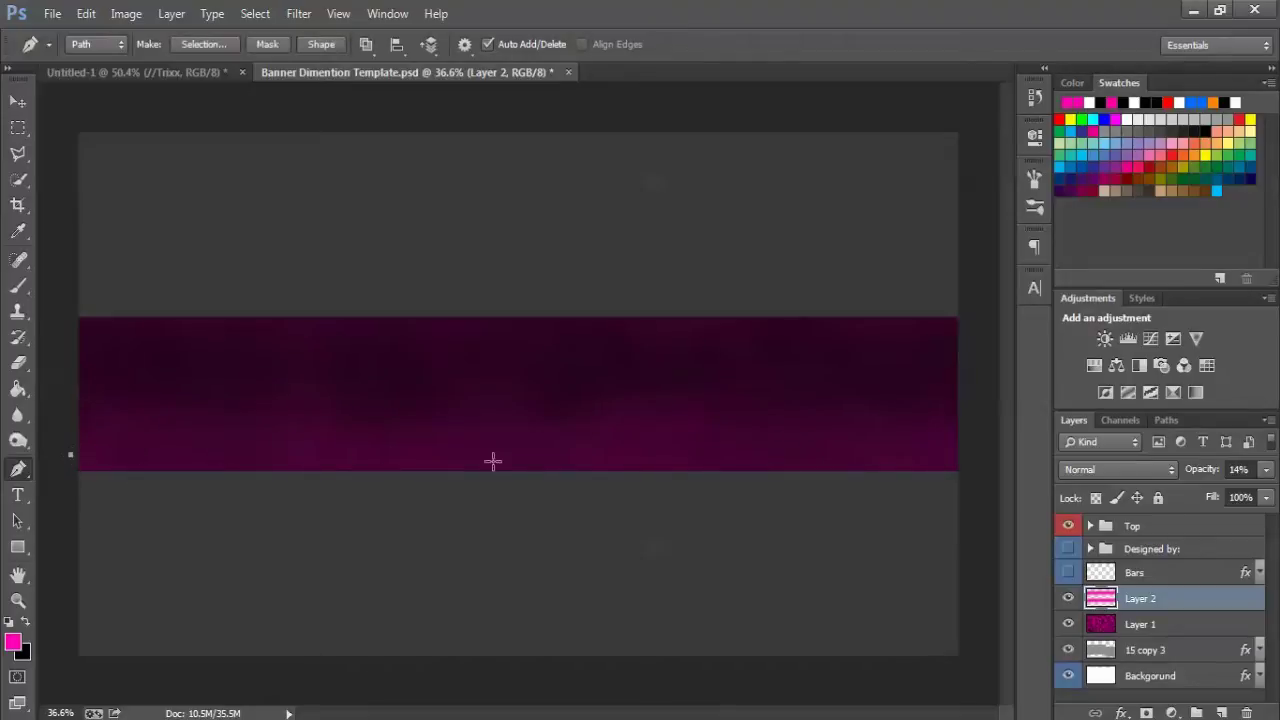
pyautogui.click(554, 455)
pyautogui.click(572, 437)
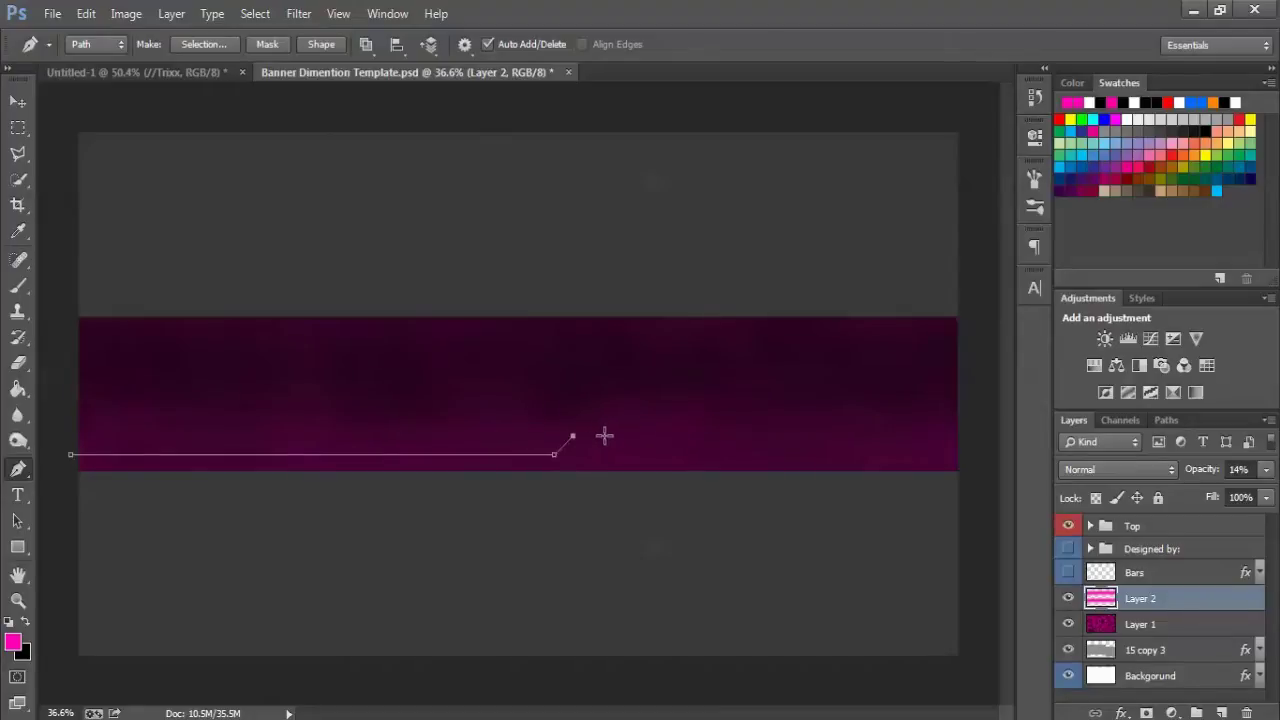
pyautogui.click(678, 435)
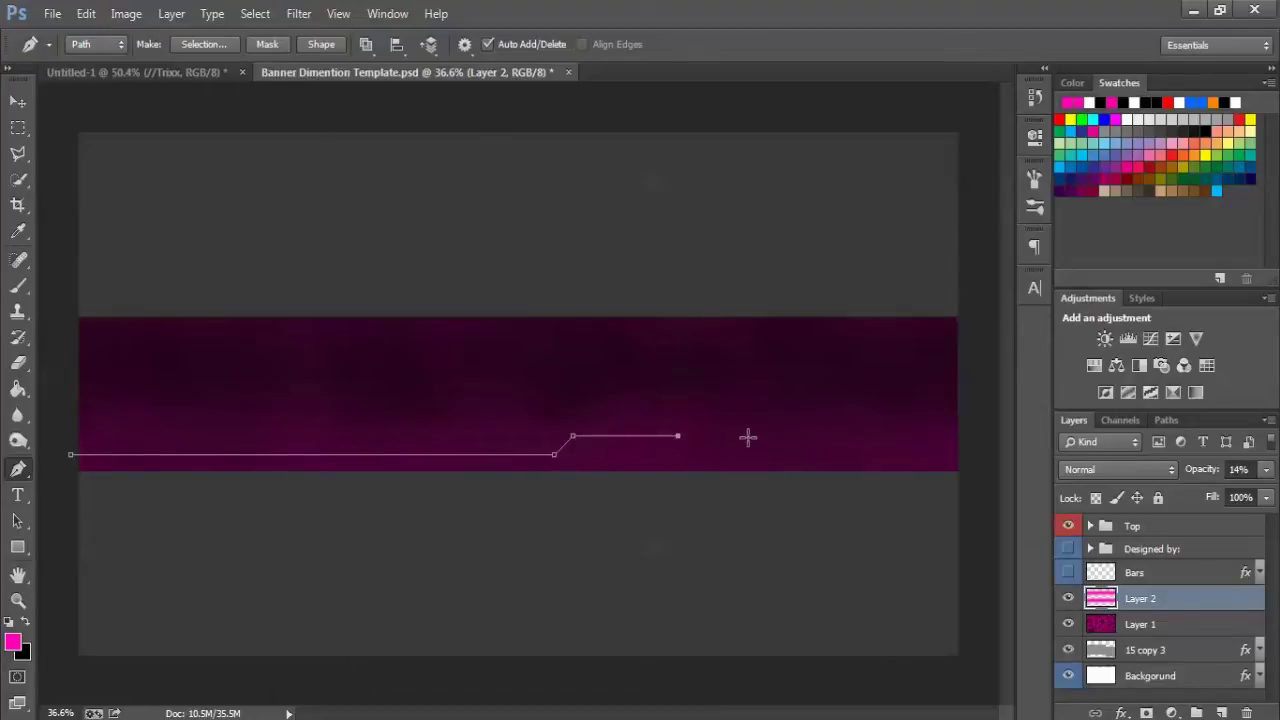
pyautogui.click(972, 441)
pyautogui.press('Return')
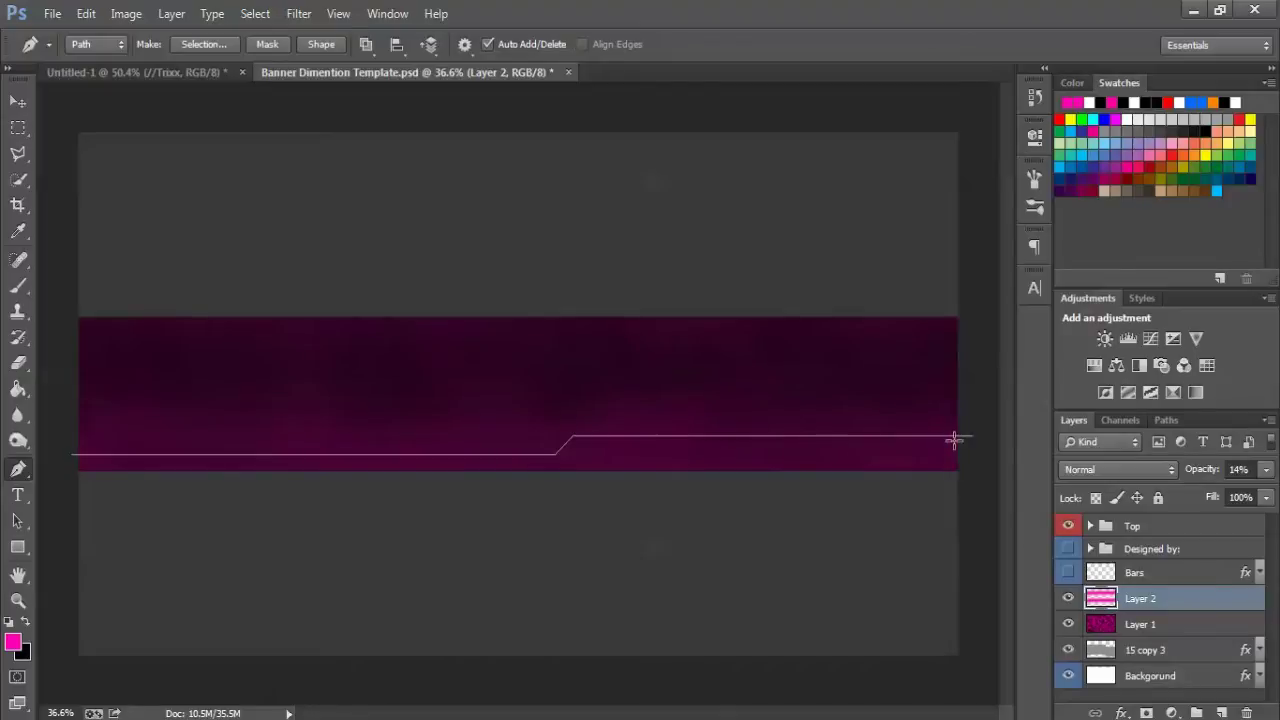
pyautogui.hotkey('ctrl', 'z')
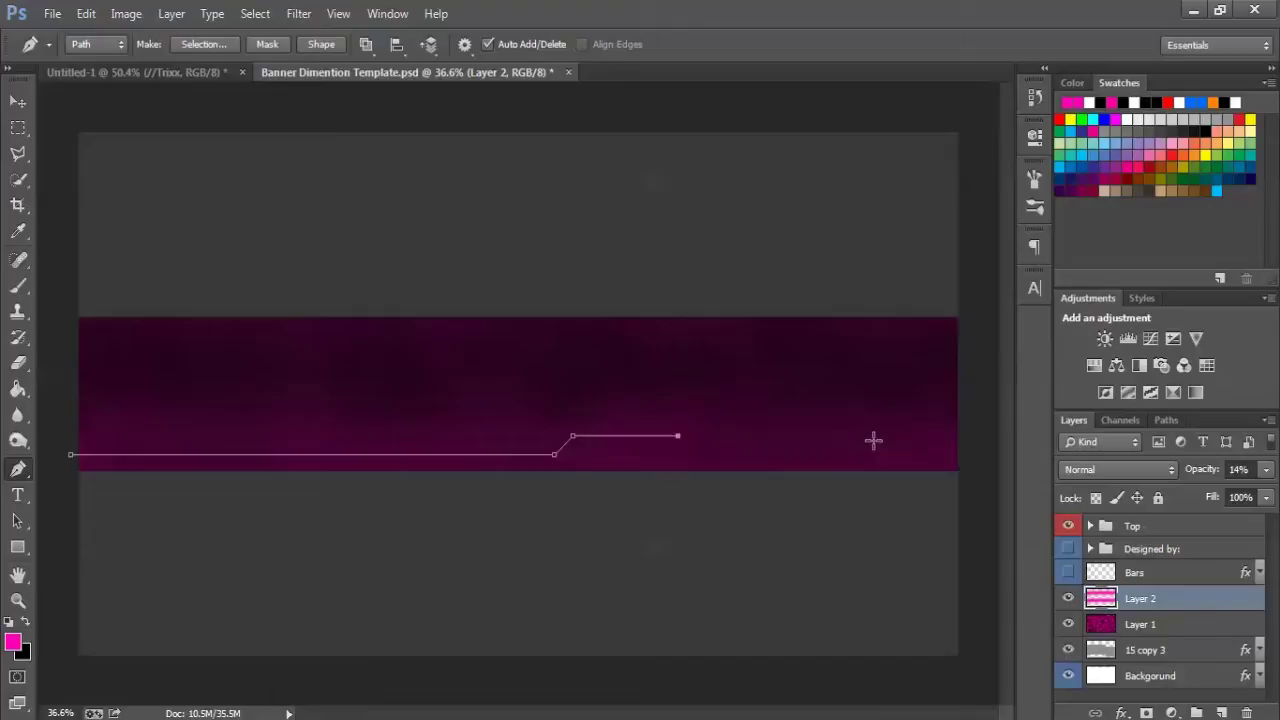
# Add the stepped right-end points and bottom corners, closing the path at its start
pyautogui.click(873, 440)
pyautogui.click(913, 479)
pyautogui.click(921, 421)
pyautogui.click(971, 486)
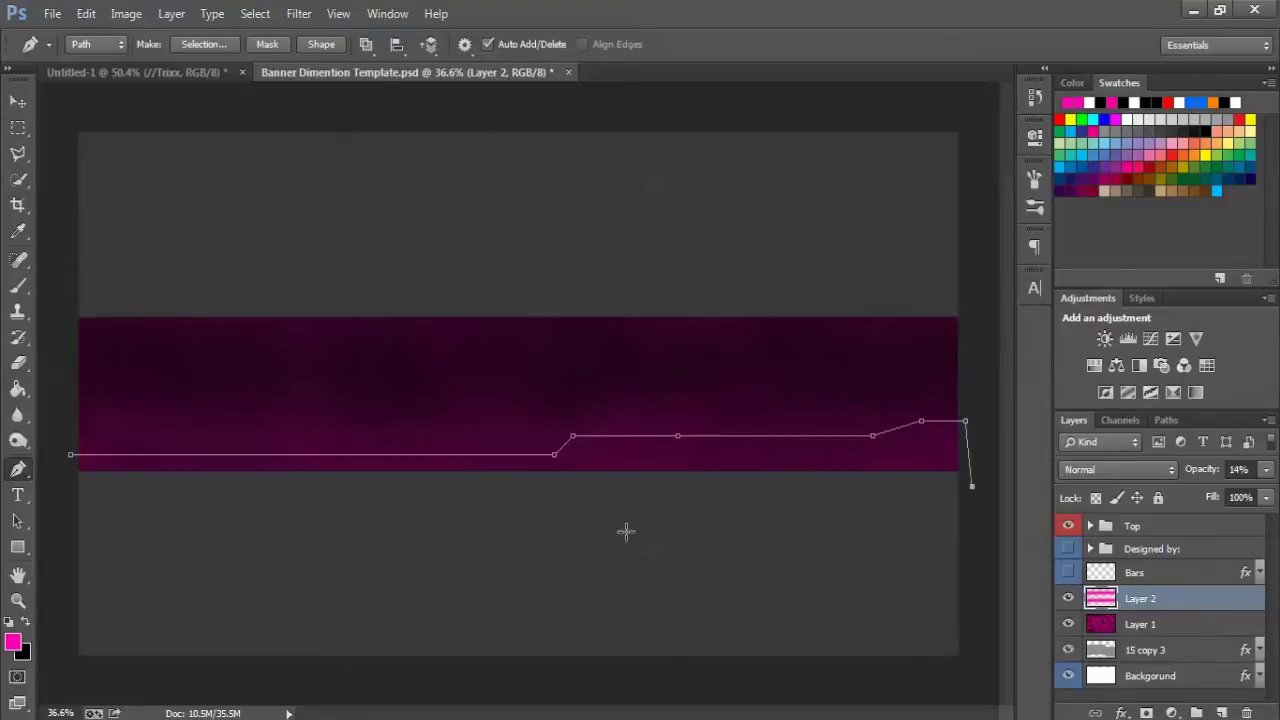
pyautogui.click(64, 498)
pyautogui.click(70, 455)
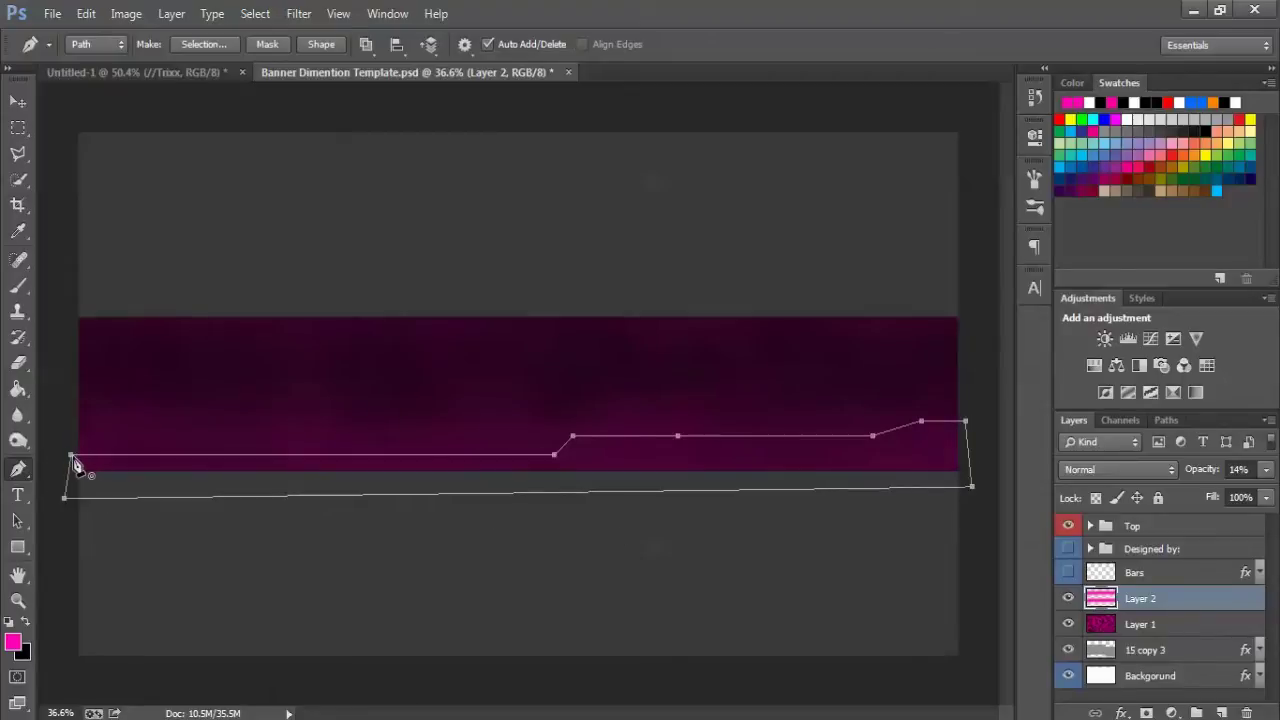
# Fill the stepped path with black on new Layer 3 and remove the path outline
pyautogui.rightClick(223, 487)
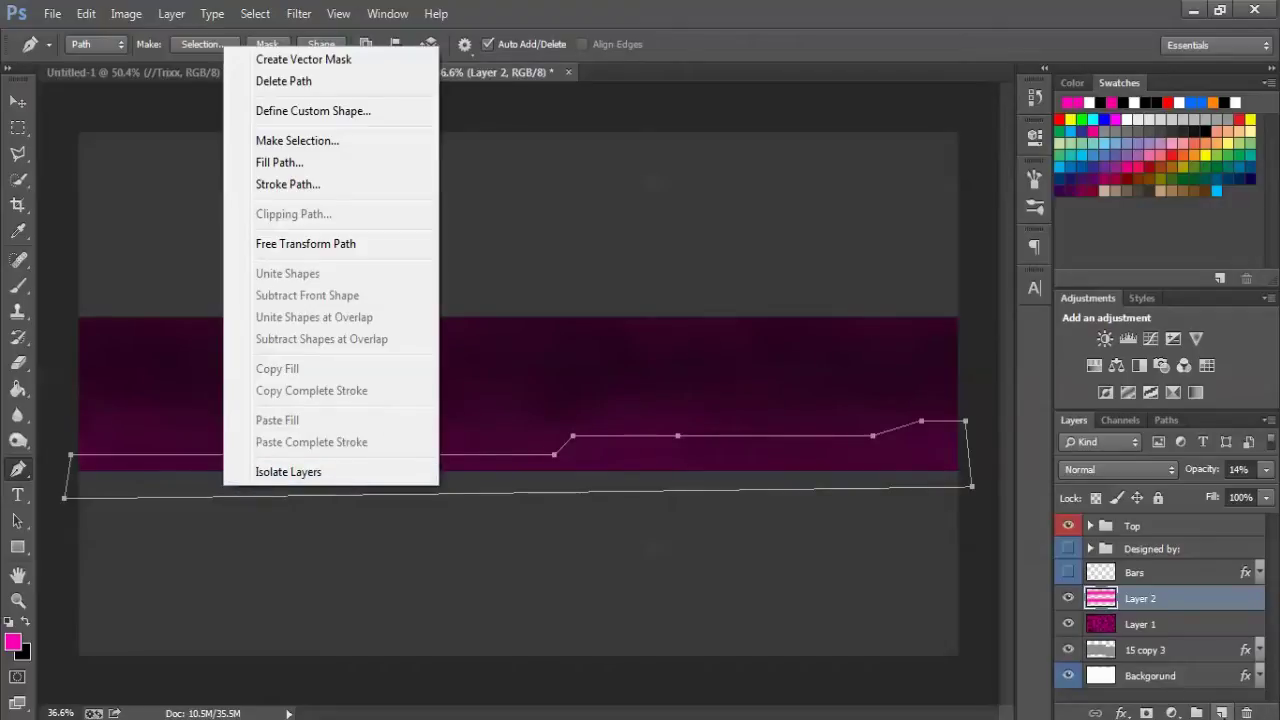
pyautogui.click(1221, 712)
pyautogui.click(1221, 712)
pyautogui.rightClick(569, 480)
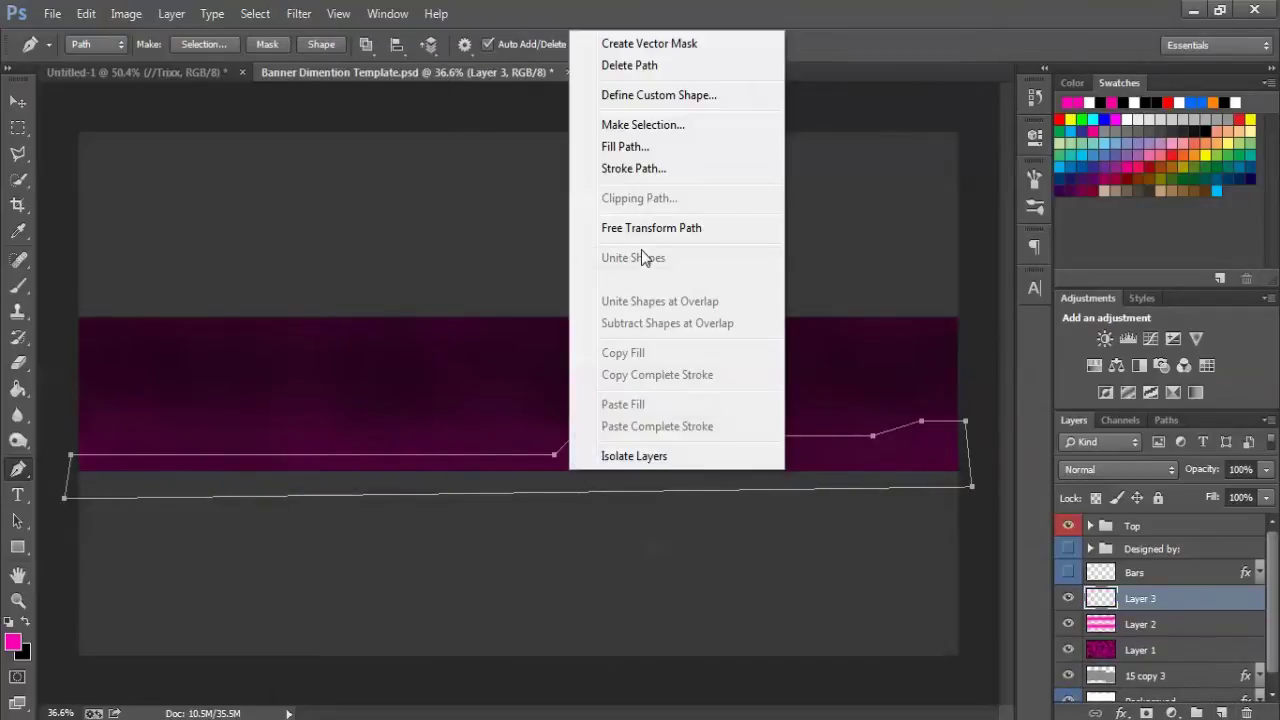
pyautogui.click(618, 177)
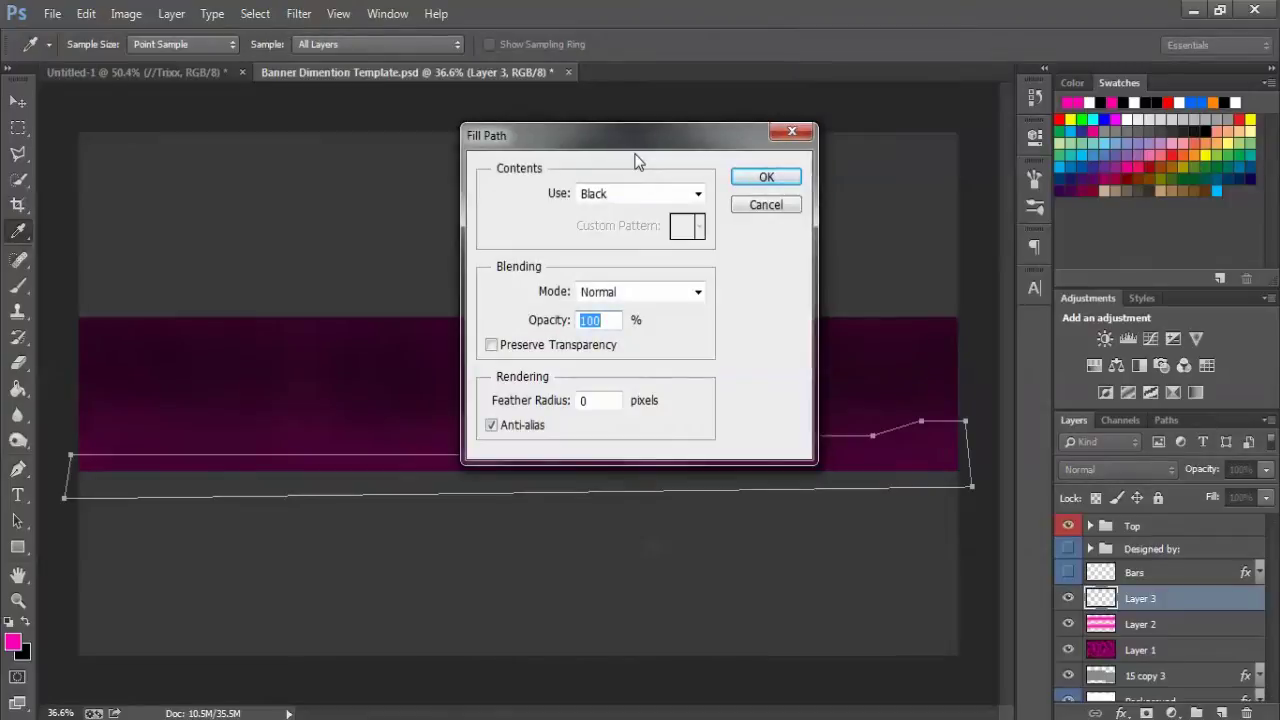
pyautogui.press('Return')
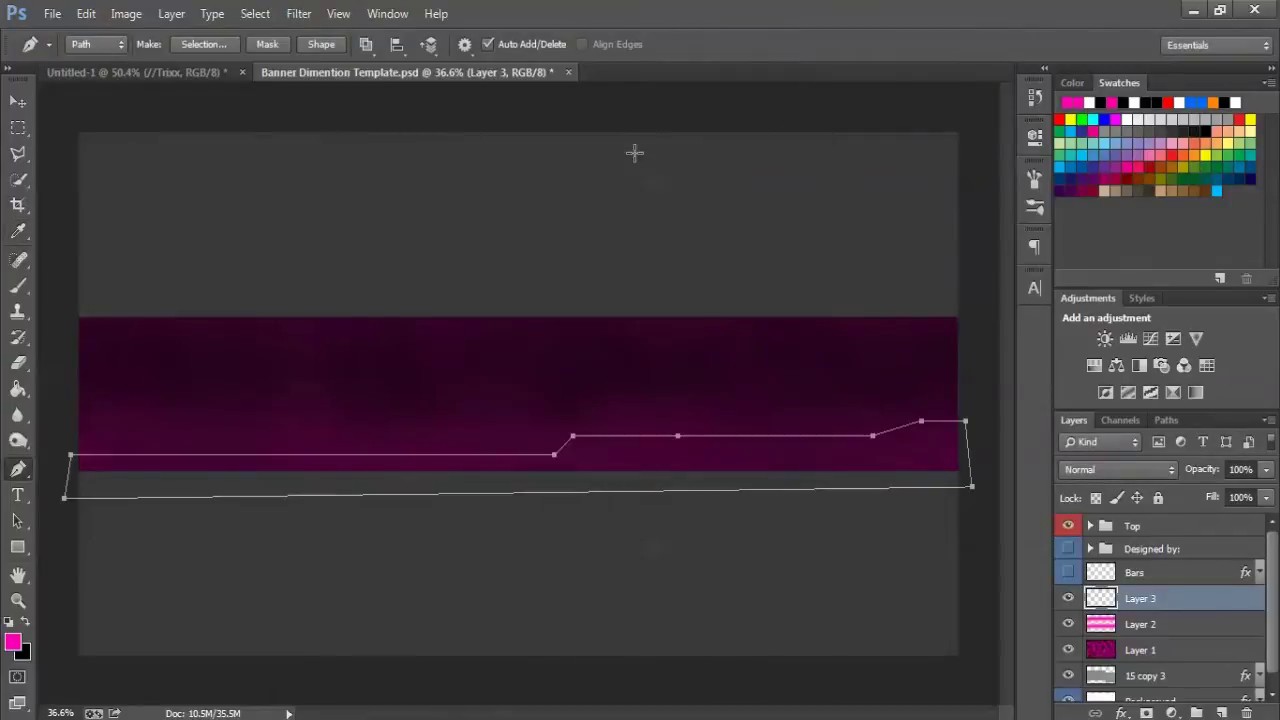
pyautogui.press('Escape')
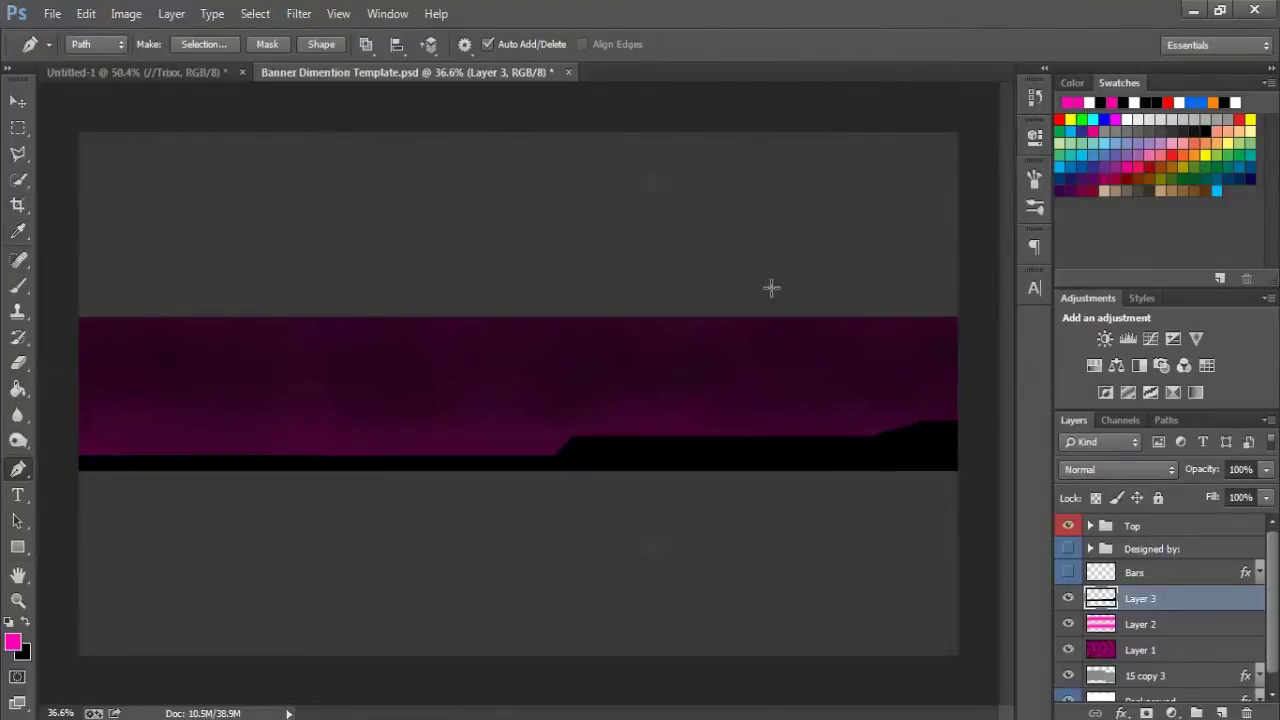
# Give Layer 3 a size 2 Stroke and a larger, spread Drop Shadow
pyautogui.doubleClick(1170, 598)
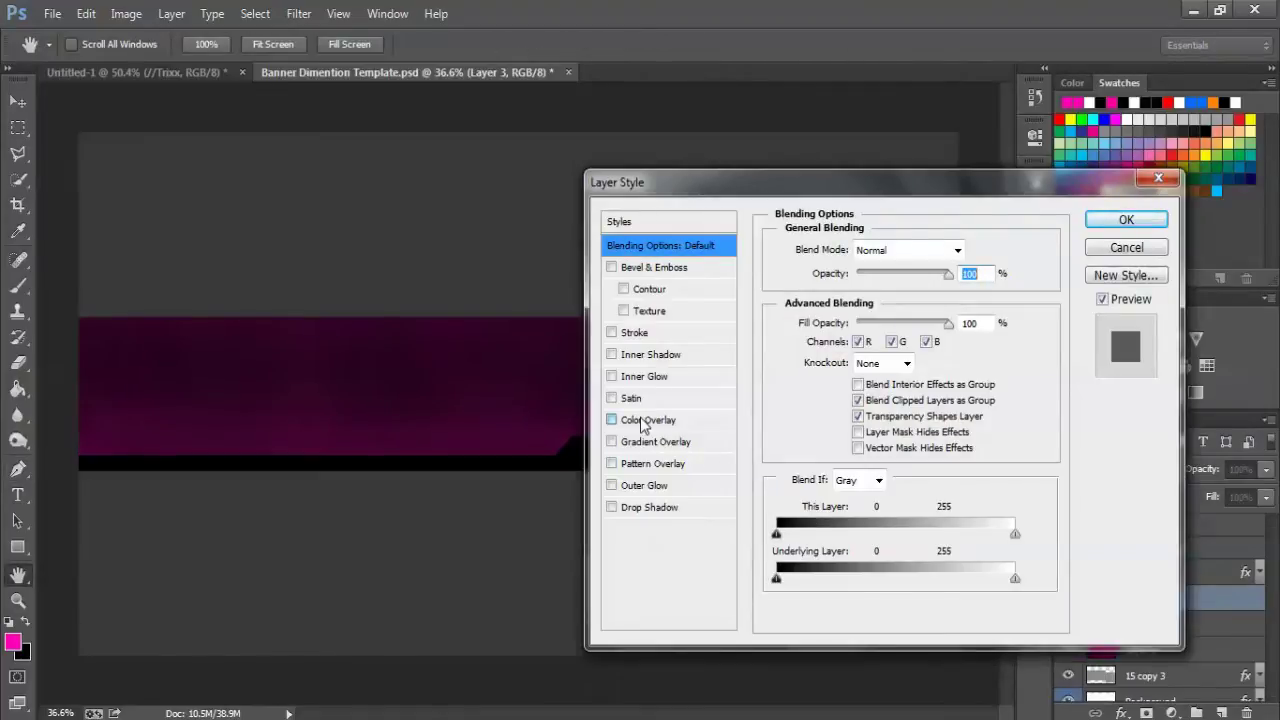
pyautogui.click(641, 425)
pyautogui.click(611, 420)
pyautogui.click(645, 510)
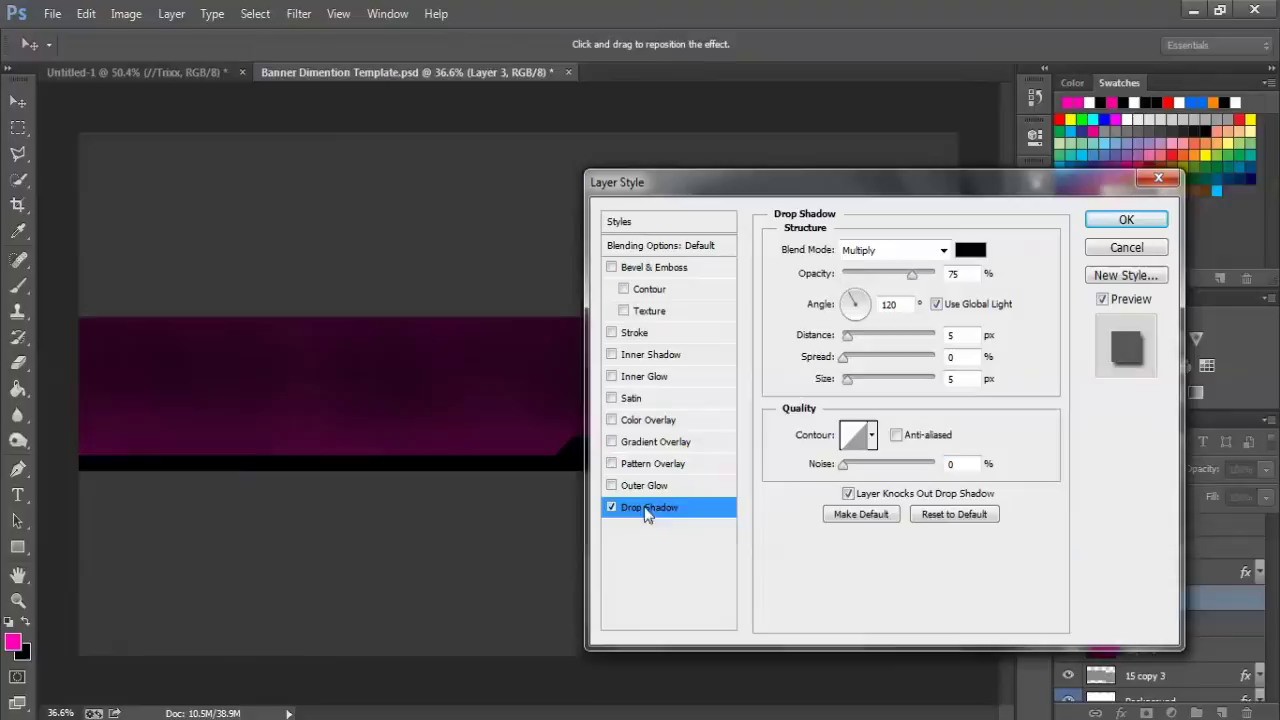
pyautogui.click(632, 336)
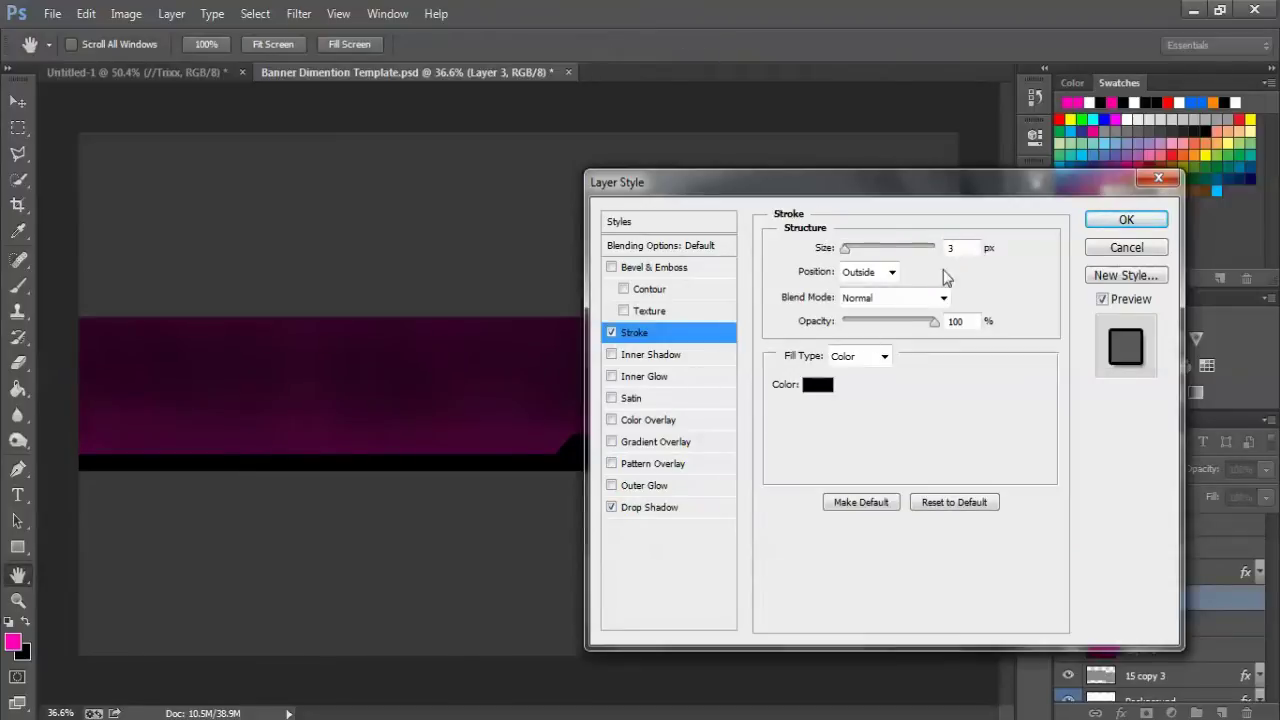
pyautogui.click(948, 250)
pyautogui.write('2')
pyautogui.click(645, 509)
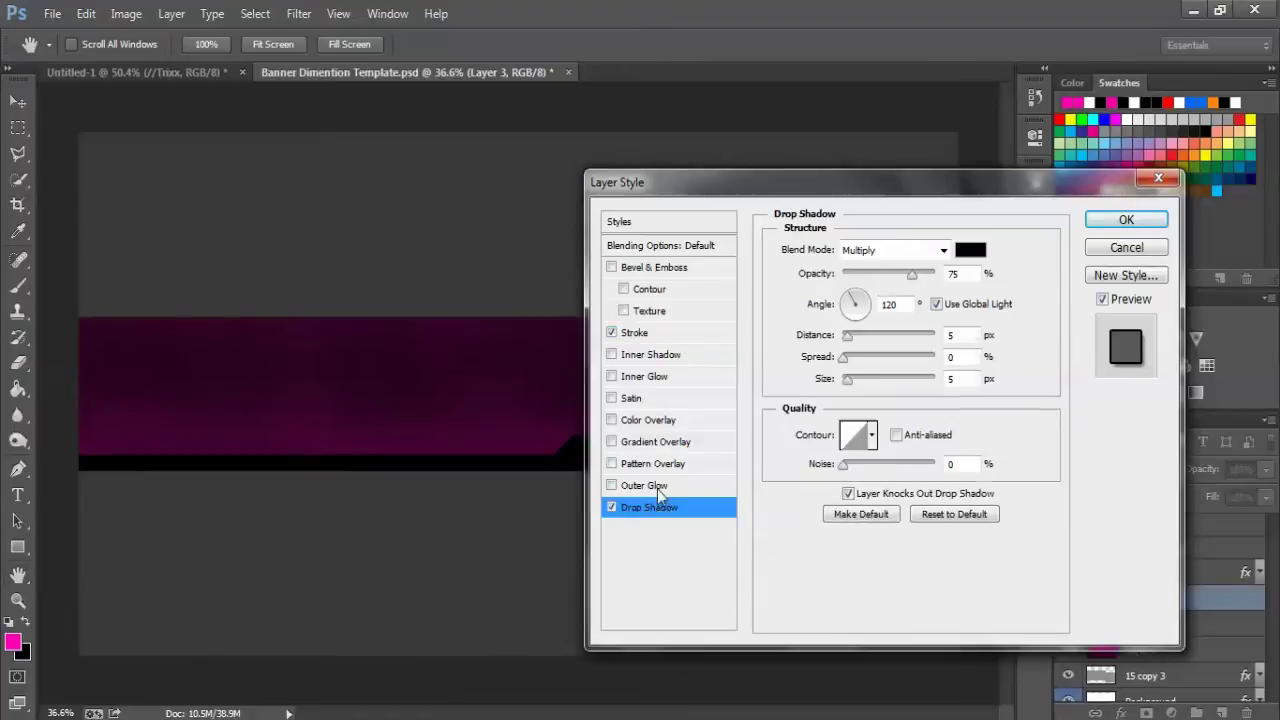
pyautogui.moveTo(882, 379)
pyautogui.mouseDown()
pyautogui.moveTo(859, 379)
pyautogui.moveTo(871, 356)
pyautogui.mouseUp()
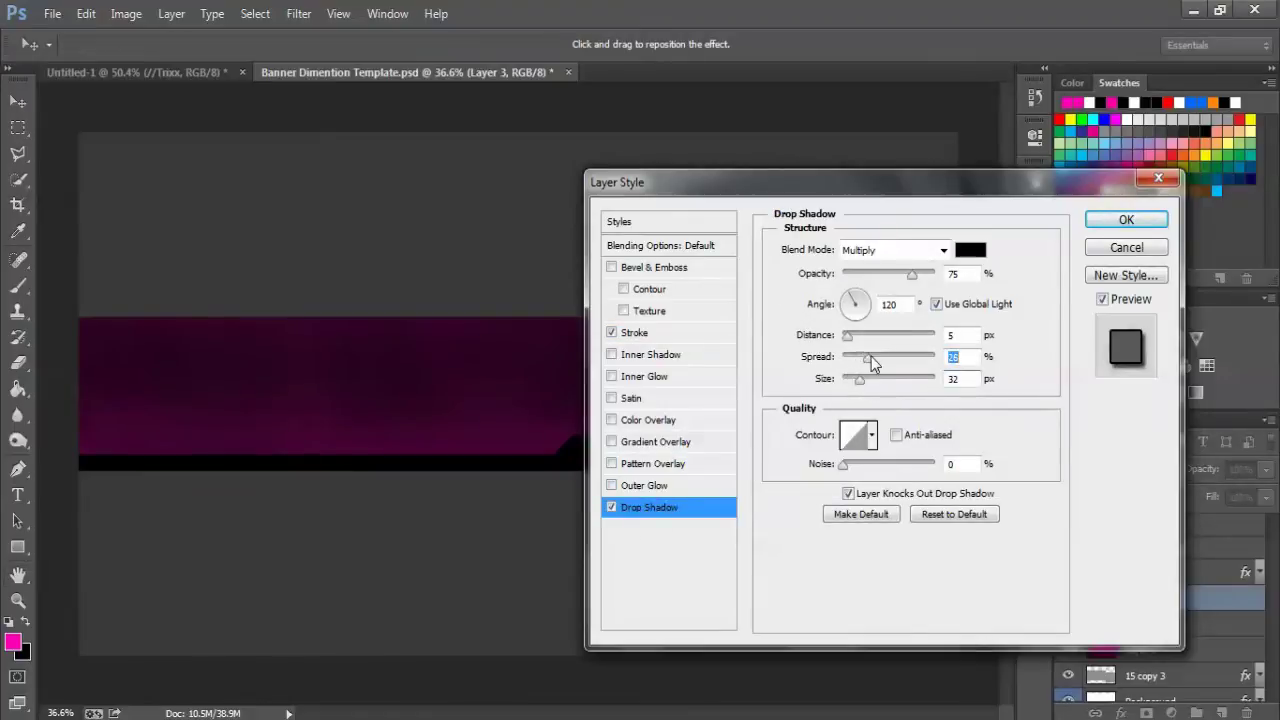
pyautogui.press('Return')
pyautogui.press('p')
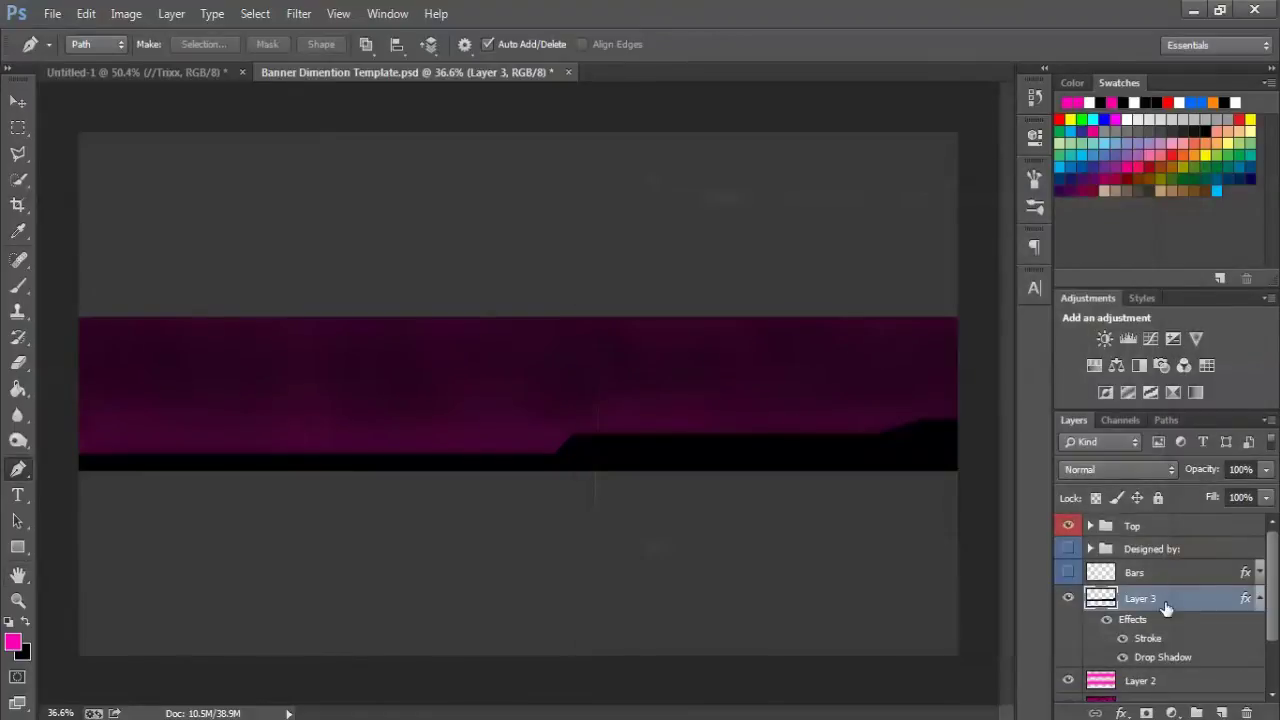
# Set Layer 3's fill to 0% and its opacity to 29%
pyautogui.moveTo(1268, 504); pyautogui.dragTo(1057, 537)
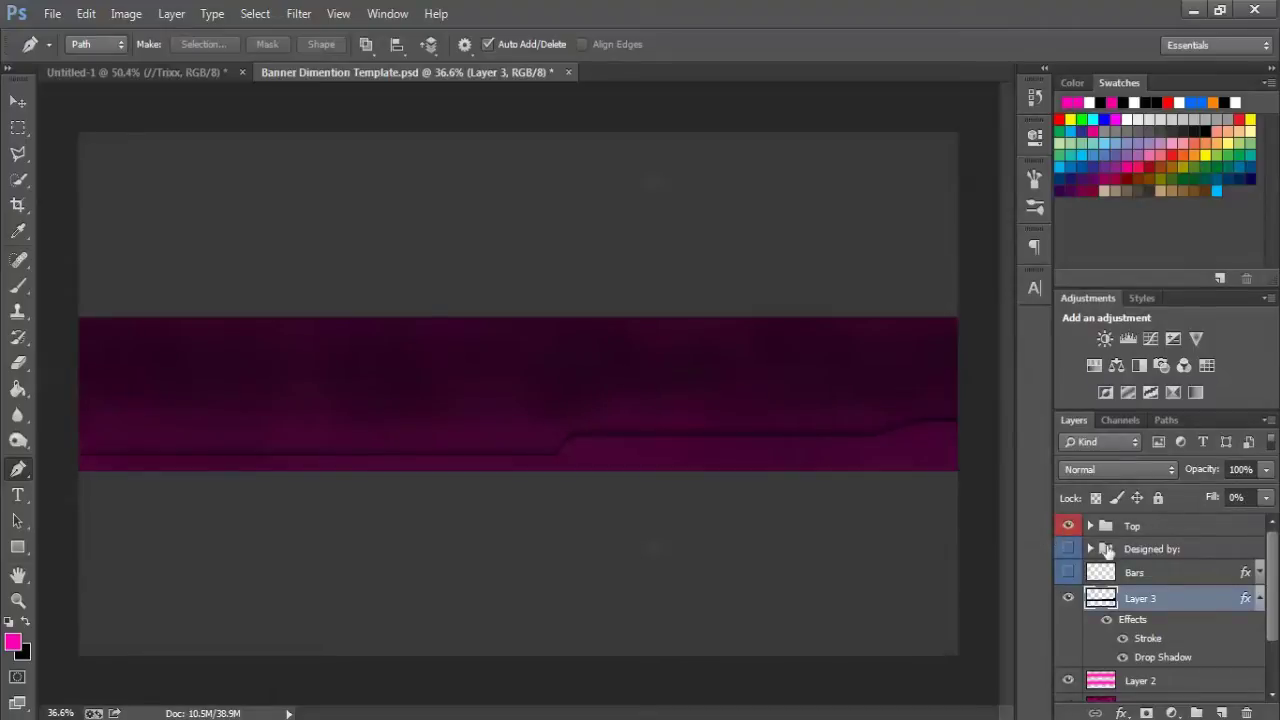
pyautogui.click(1266, 469)
pyautogui.moveTo(1262, 492); pyautogui.dragTo(1199, 492)
# Duplicate Layer 3 to create Layer 3 copy
pyautogui.click(1262, 604)
pyautogui.moveTo(1215, 598); pyautogui.dragTo(1221, 712)
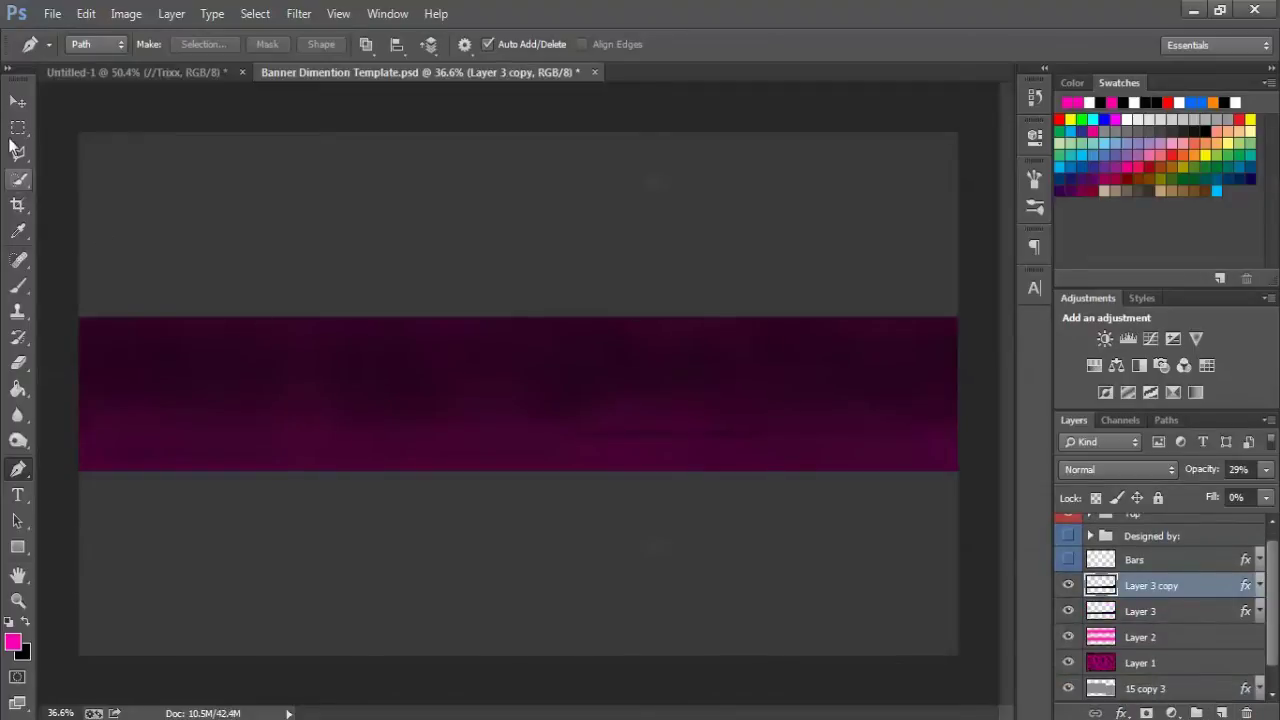
pyautogui.click(18, 101)
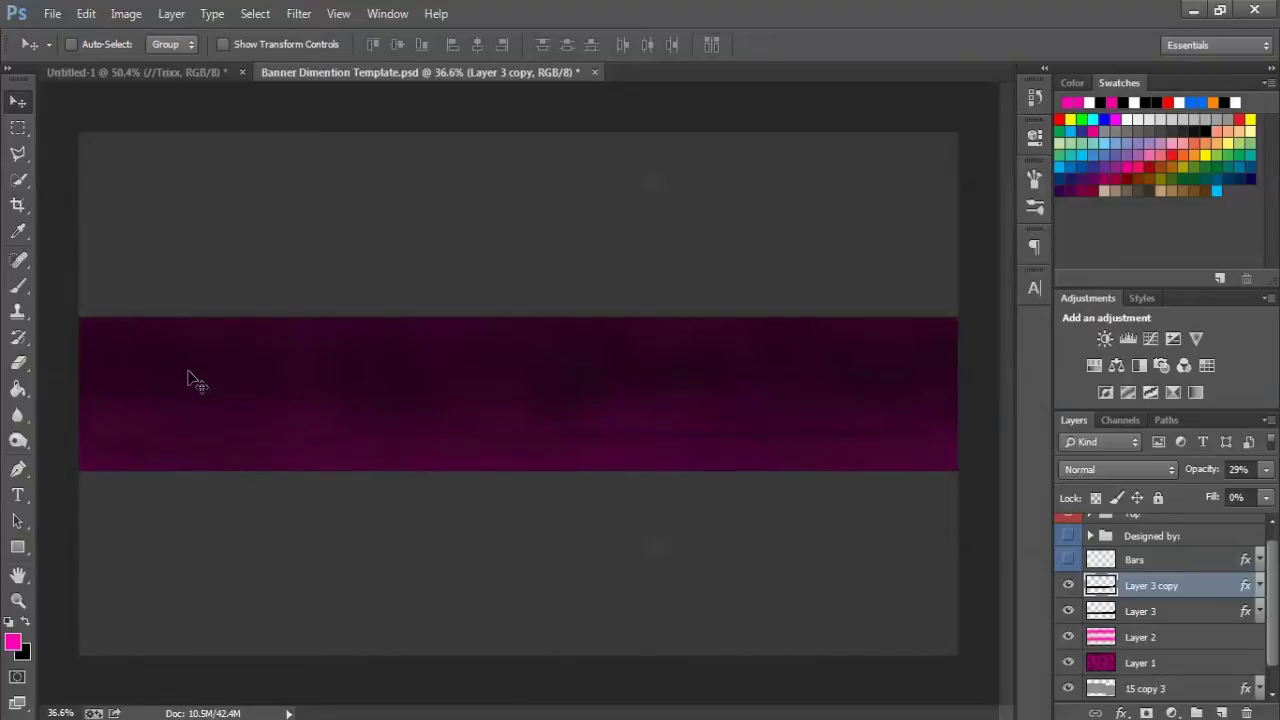
# Flip Layer 3 copy horizontally and vertically, then move it up toward the banner's top
pyautogui.hotkey('ctrl', 't')
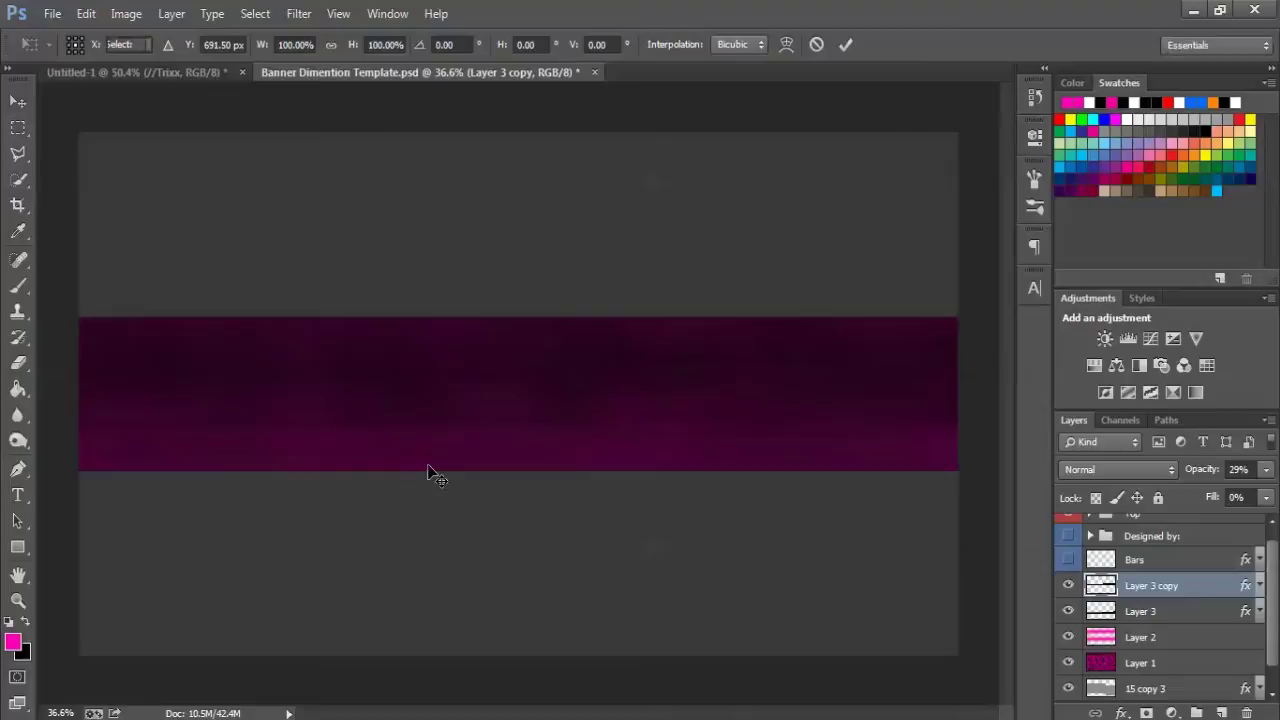
pyautogui.rightClick(392, 377)
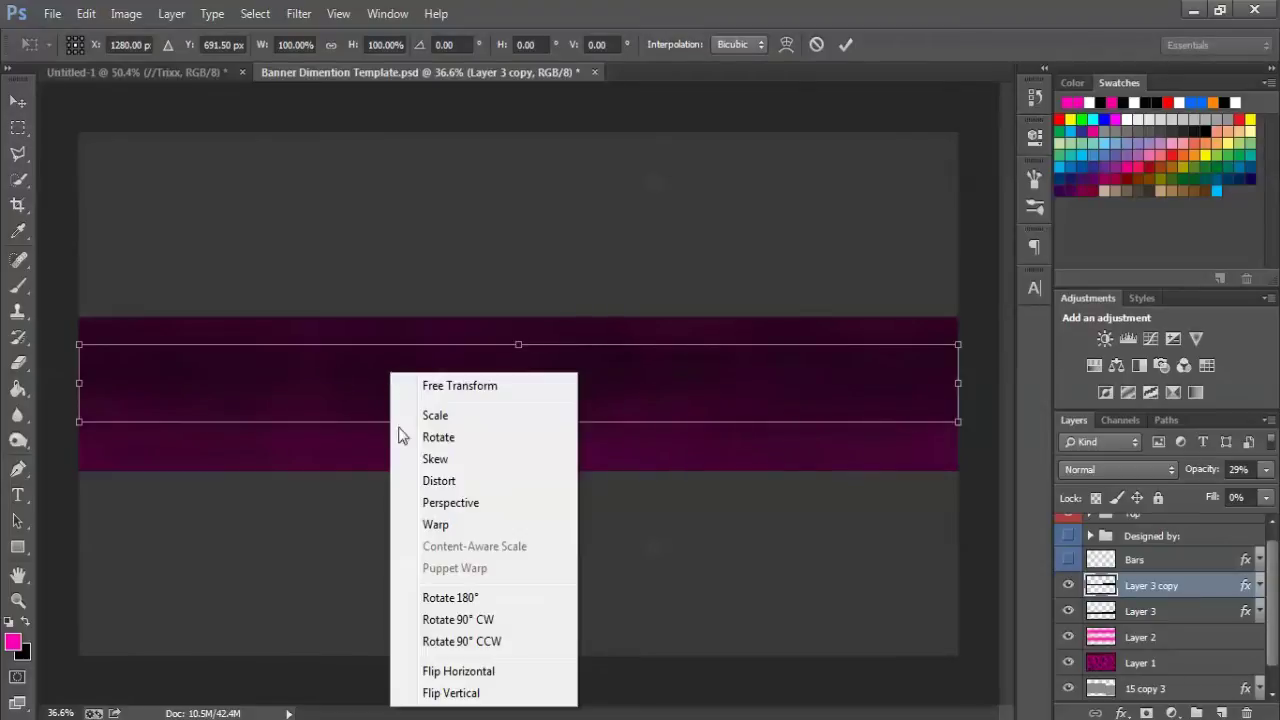
pyautogui.click(458, 671)
pyautogui.rightClick(442, 412)
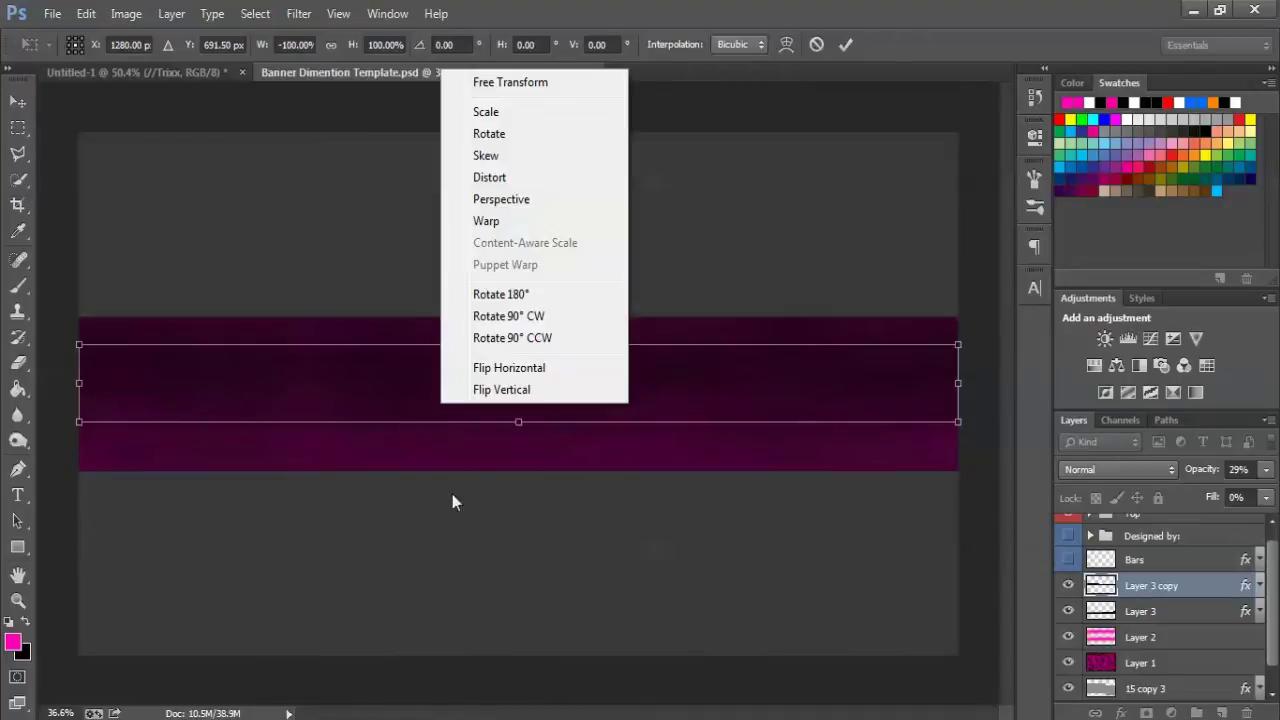
pyautogui.click(470, 389)
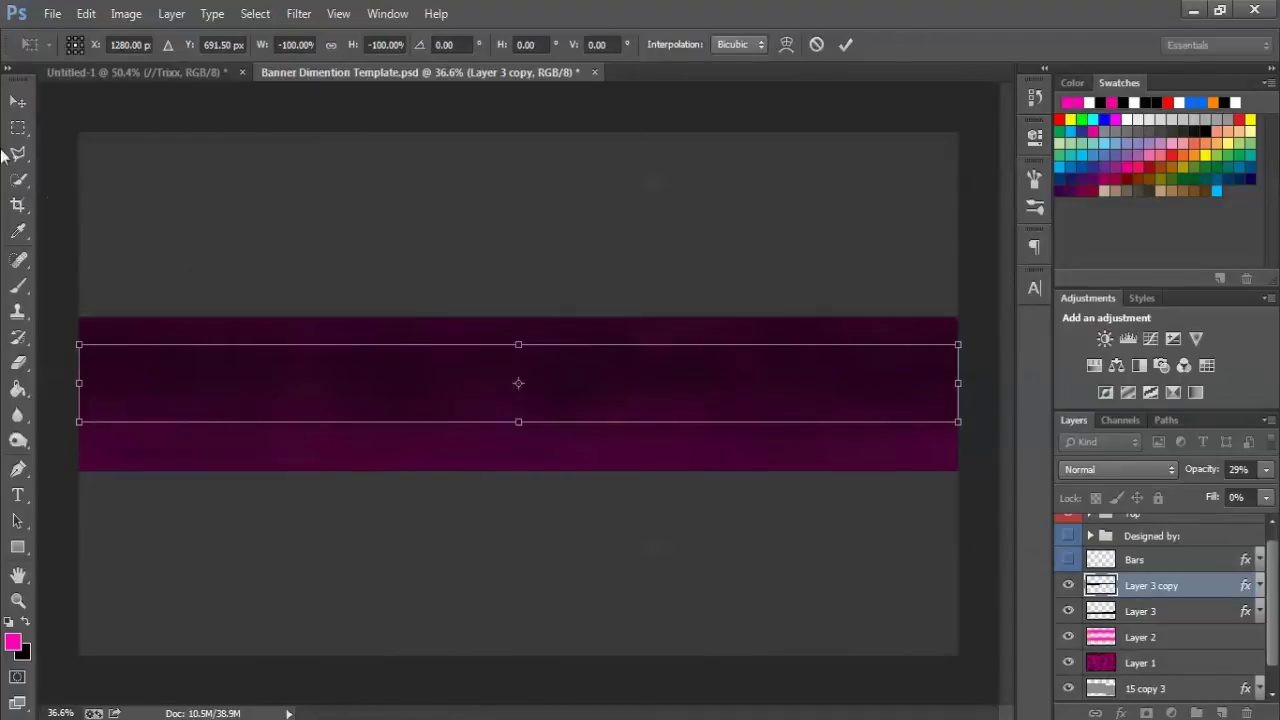
pyautogui.click(14, 103)
pyautogui.click(609, 285)
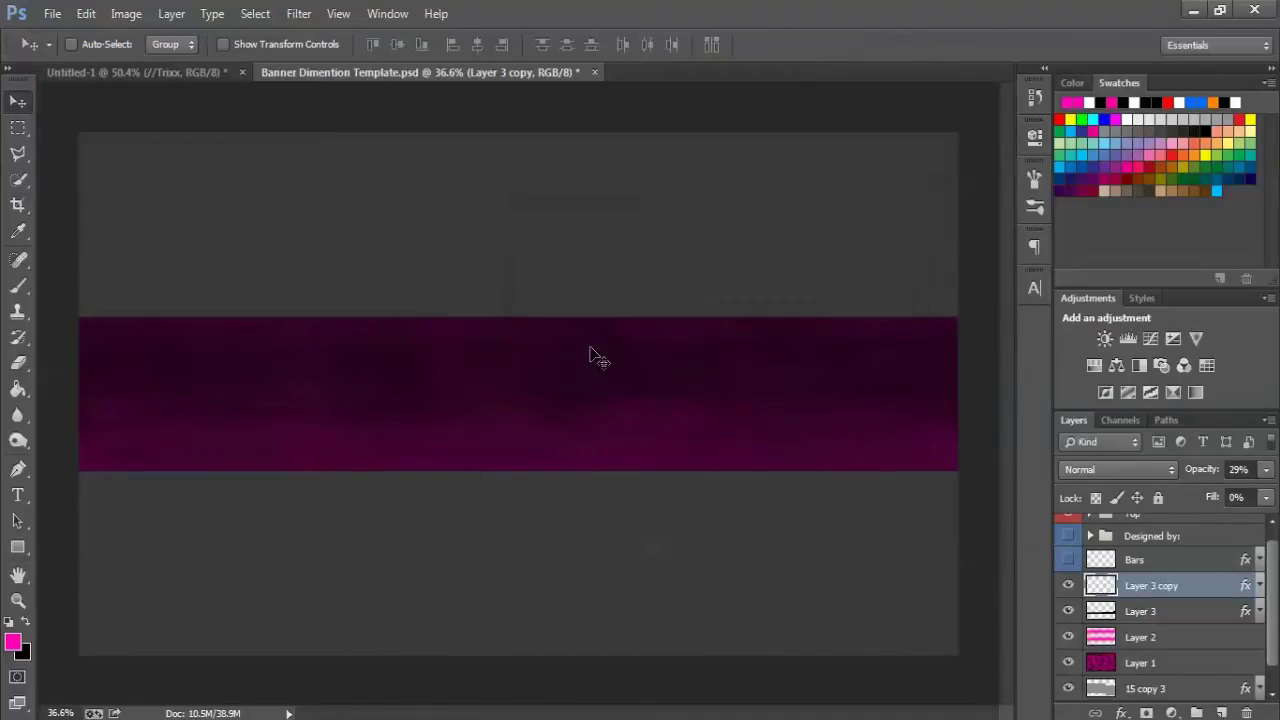
pyautogui.moveTo(590, 349); pyautogui.dragTo(591, 295)
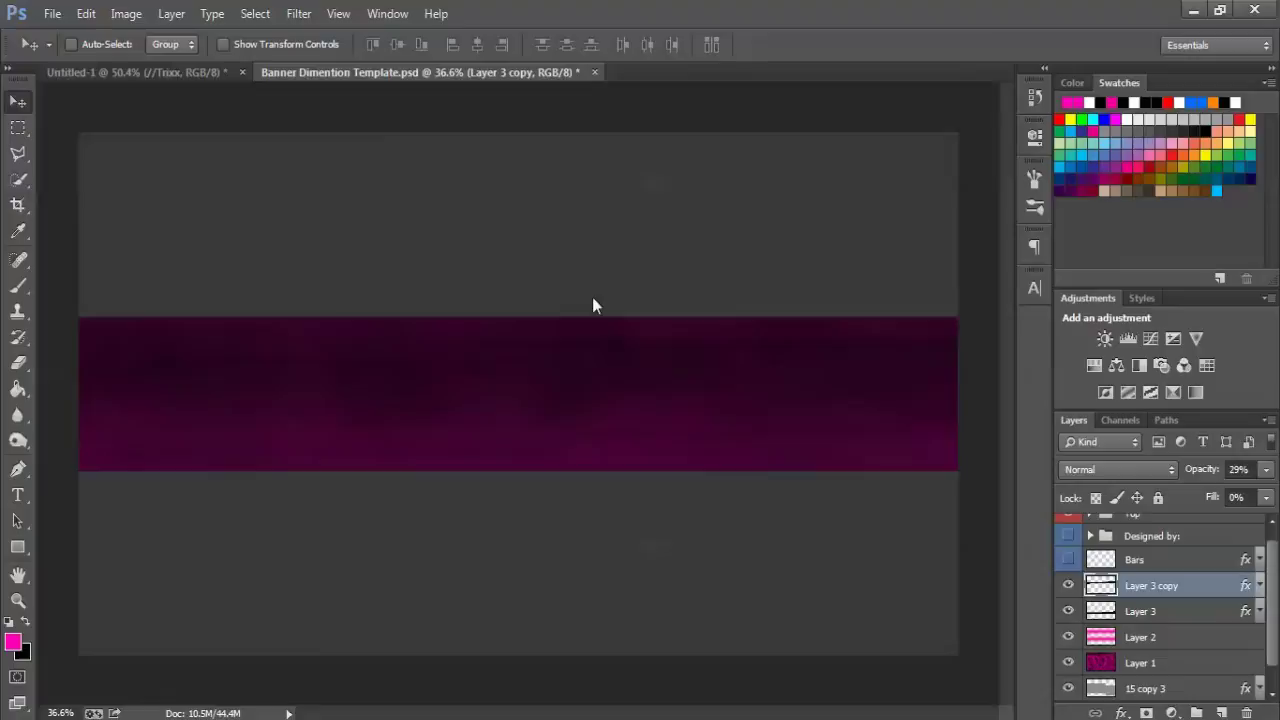
# On a new Layer 4 above Layer 2, brush a magenta band along the bottom at 48% opacity
pyautogui.click(1170, 638)
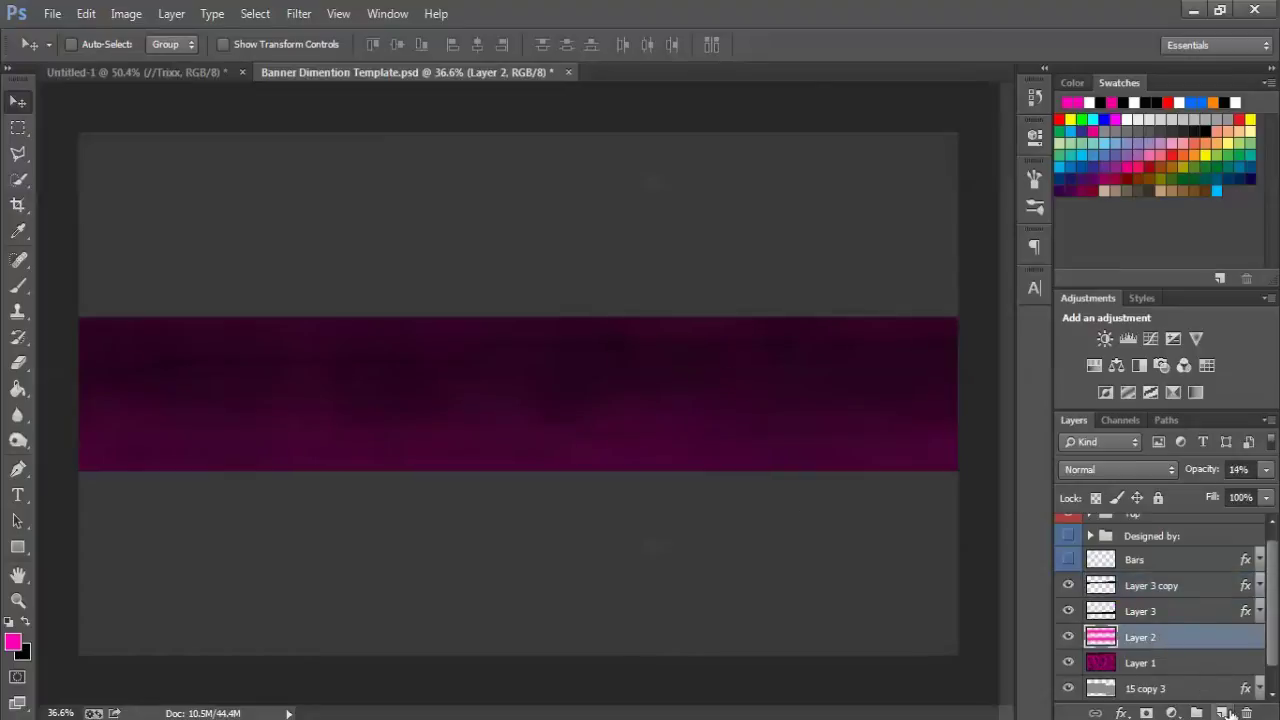
pyautogui.click(1221, 712)
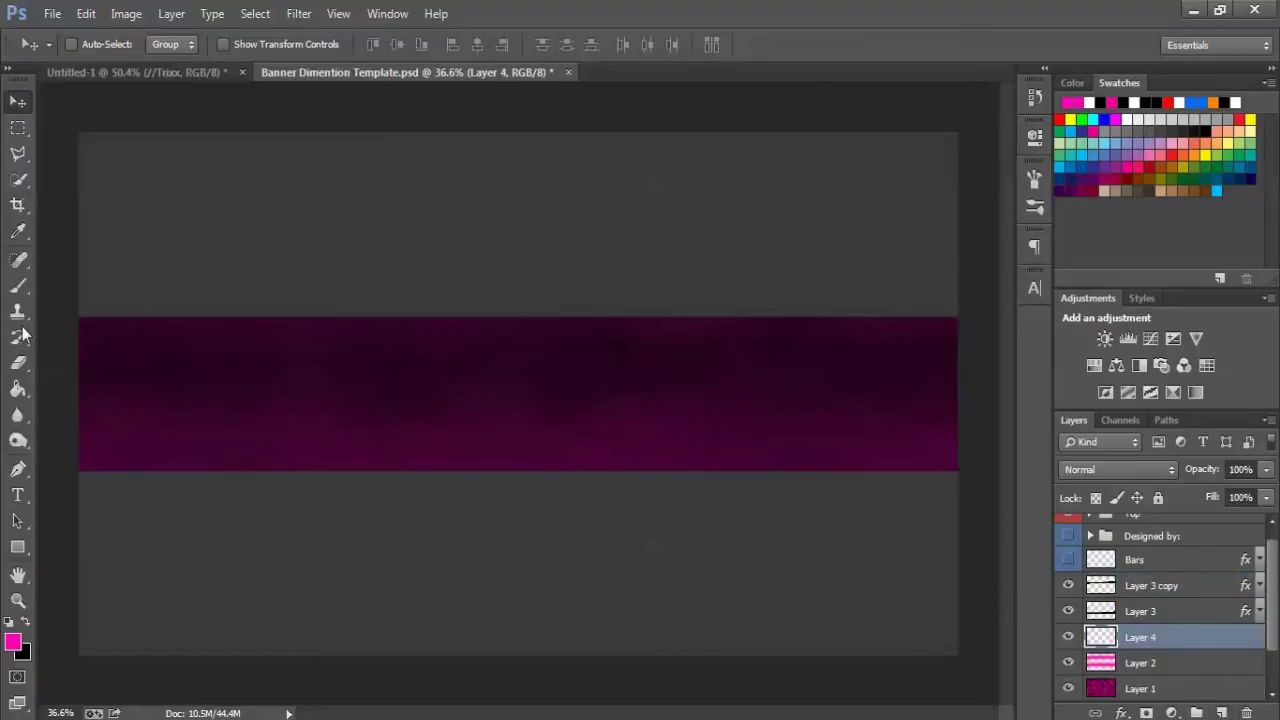
pyautogui.click(18, 286)
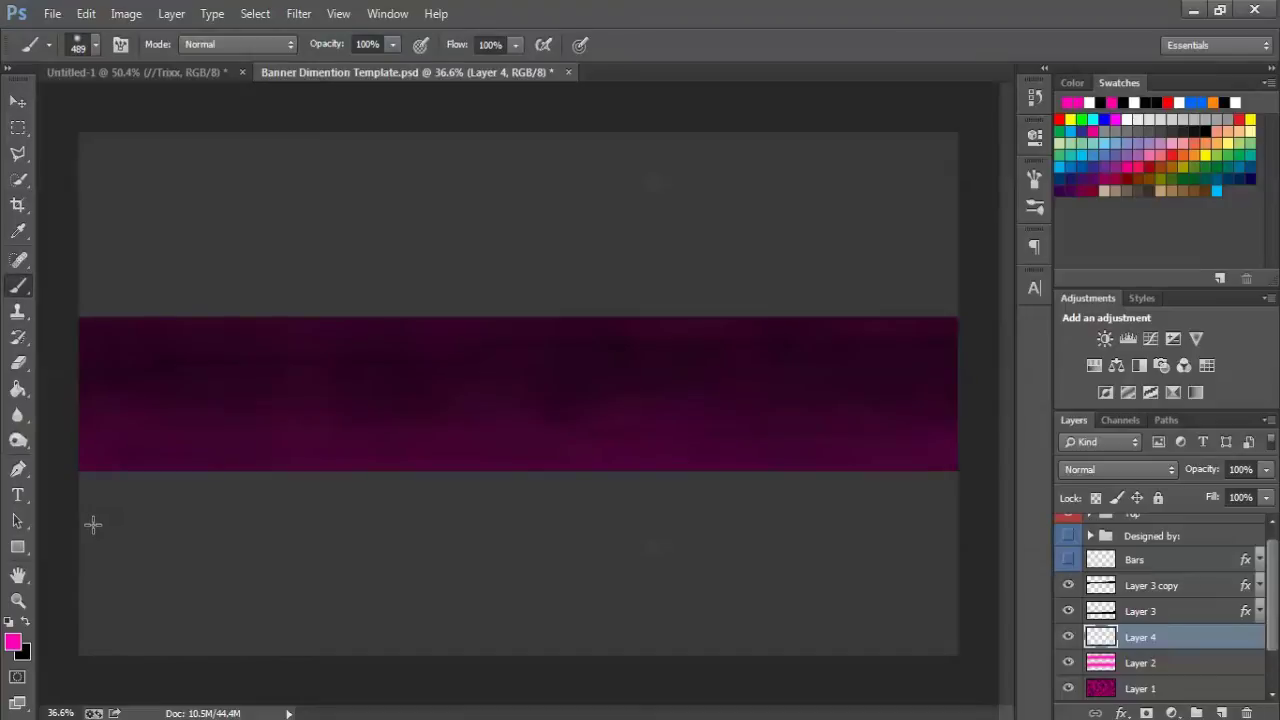
pyautogui.moveTo(89, 513)
pyautogui.mouseDown()
pyautogui.moveTo(808, 527)
pyautogui.moveTo(946, 503)
pyautogui.mouseUp()
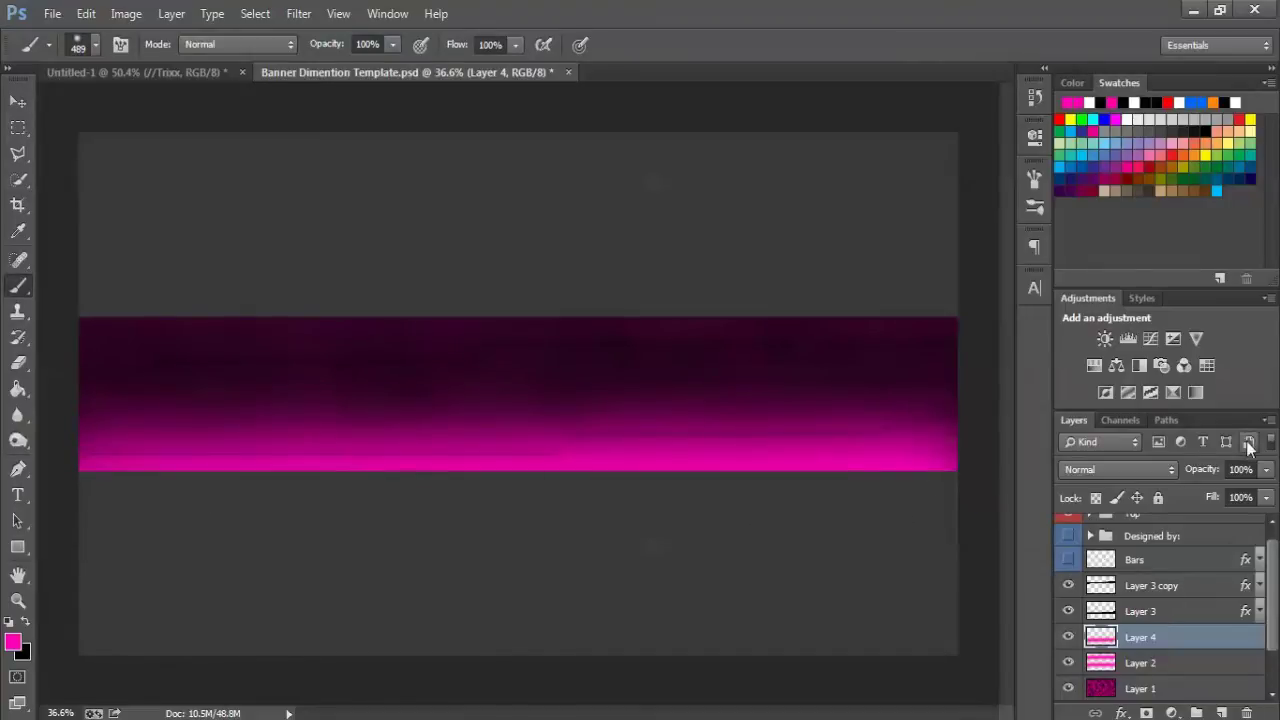
pyautogui.click(1266, 469)
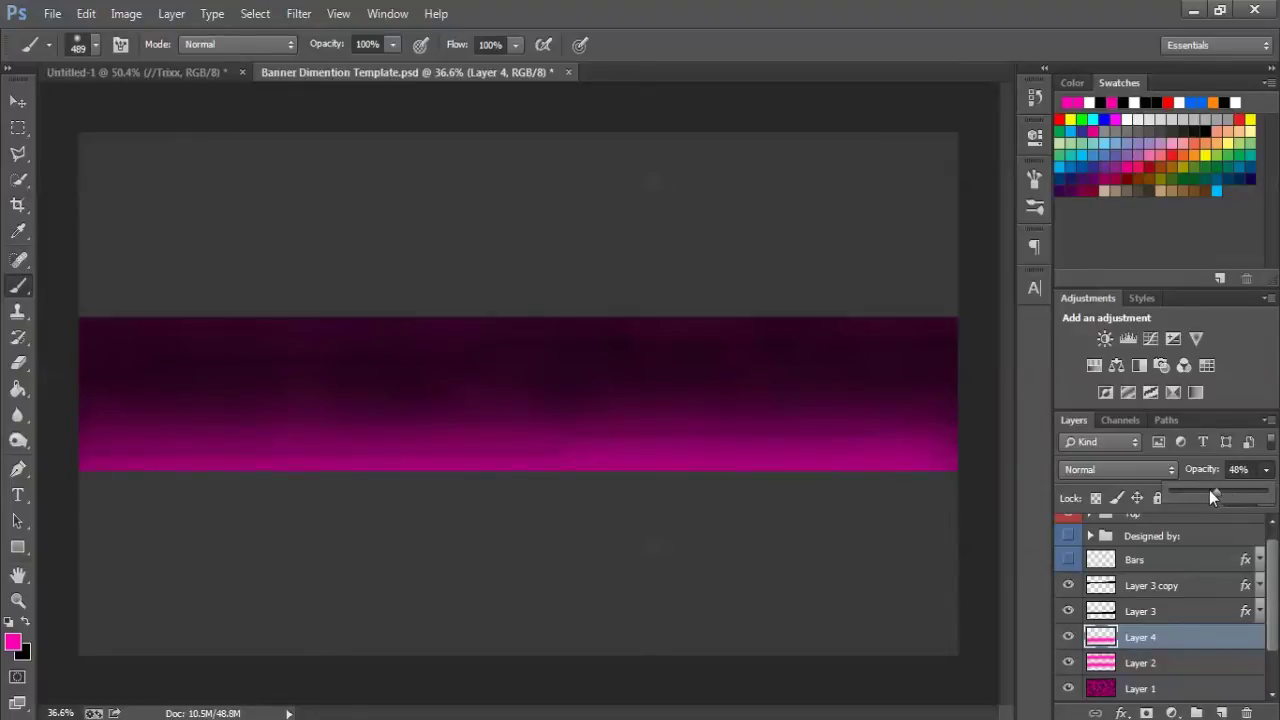
pyautogui.press('Return')
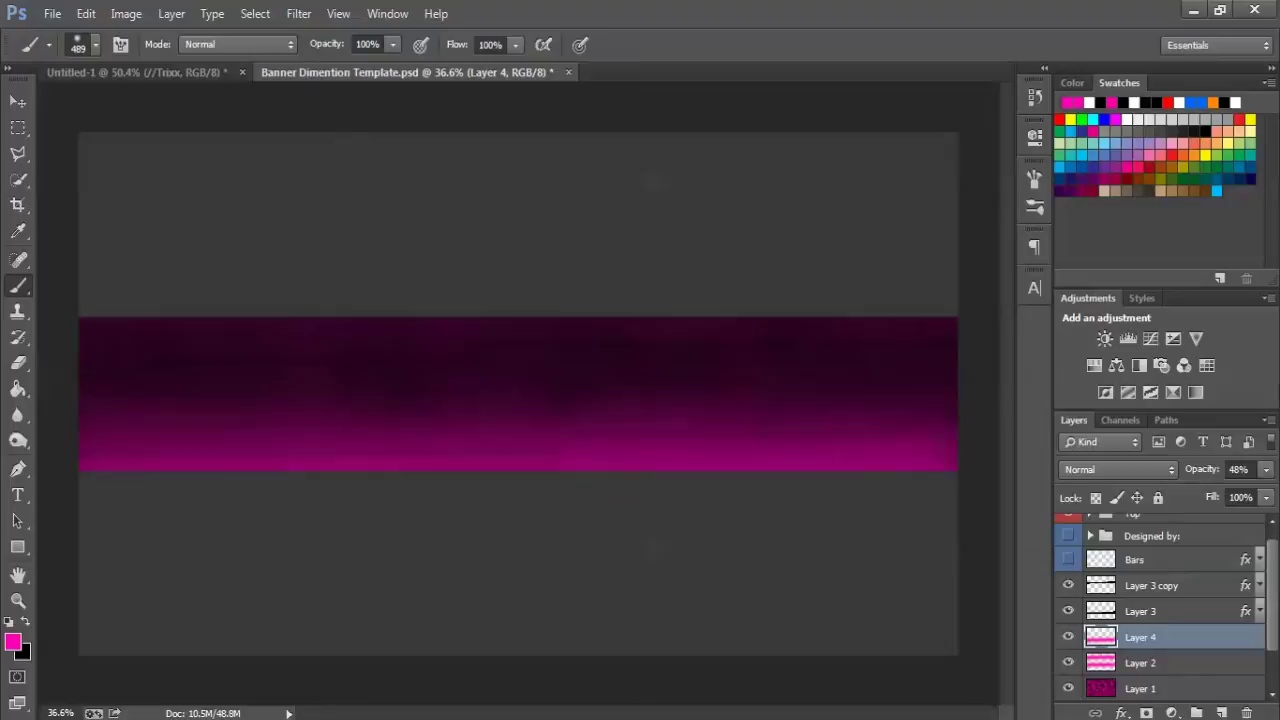
# Duplicate Layer 4 and move the pink band copy up to the banner's top
pyautogui.hotkey('ctrl', 'j')
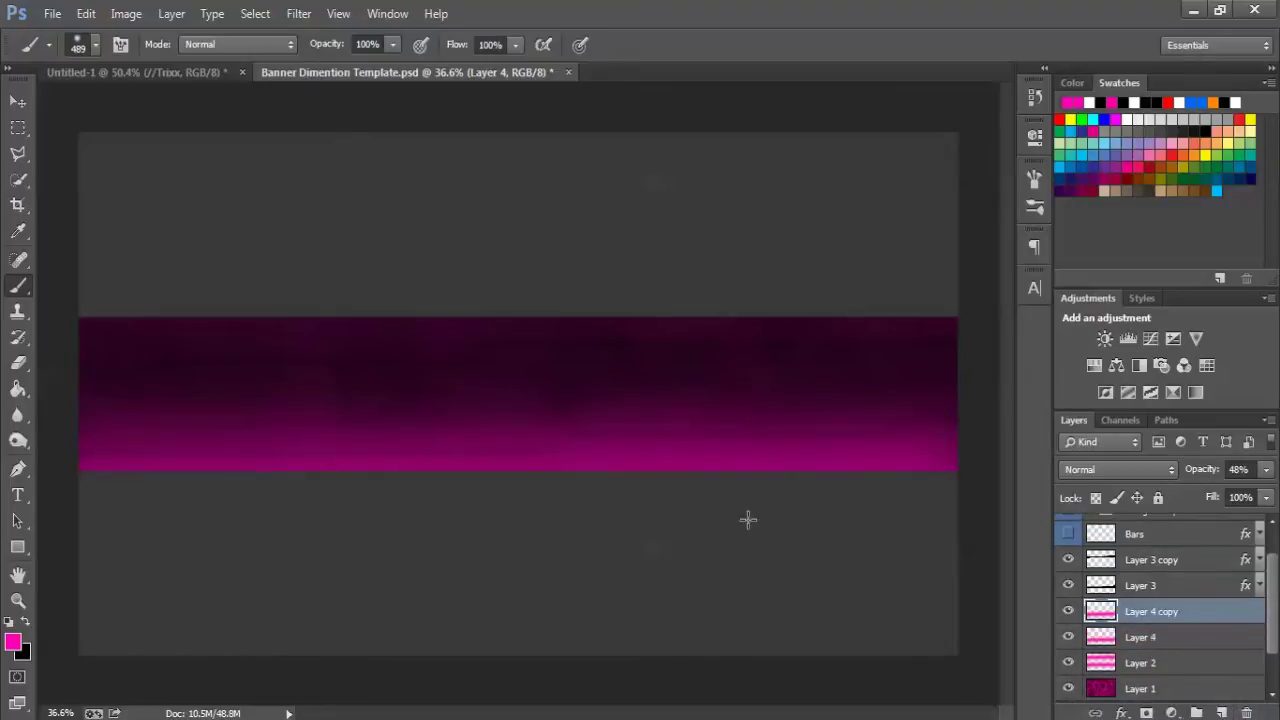
pyautogui.click(19, 106)
pyautogui.hotkey('shift', 'Right')
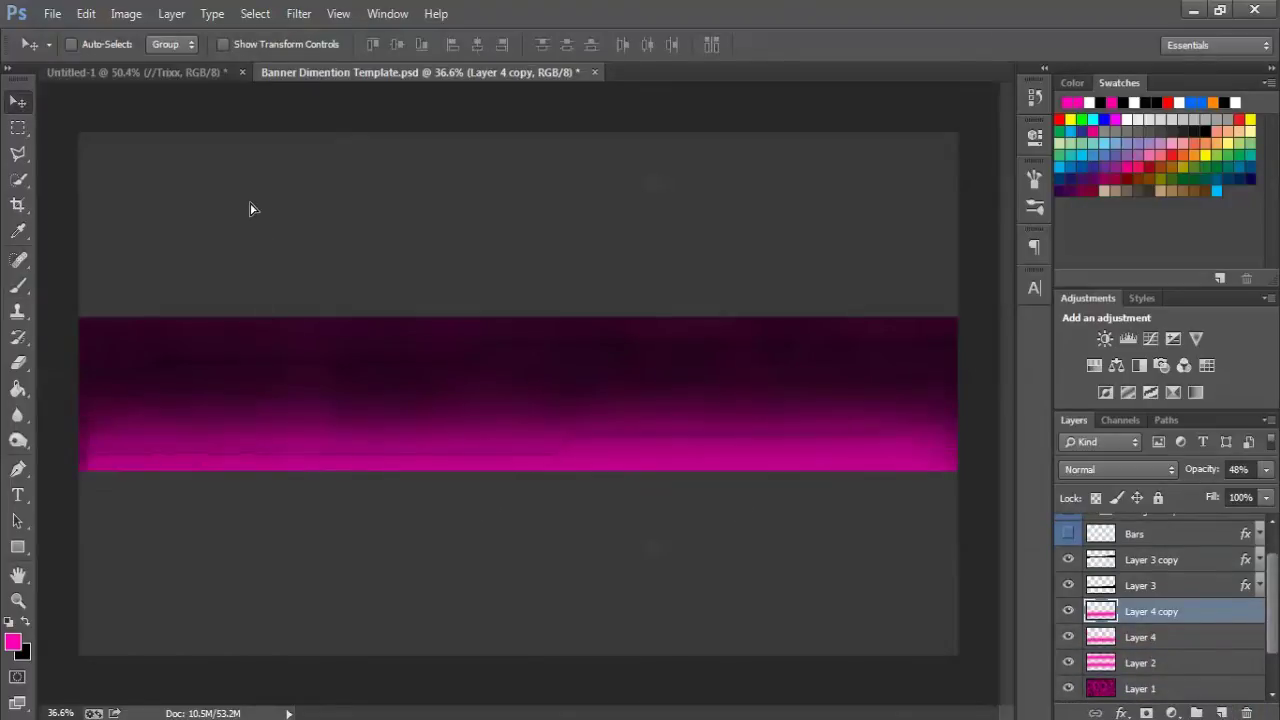
pyautogui.moveTo(250, 203); pyautogui.dragTo(228, 183)
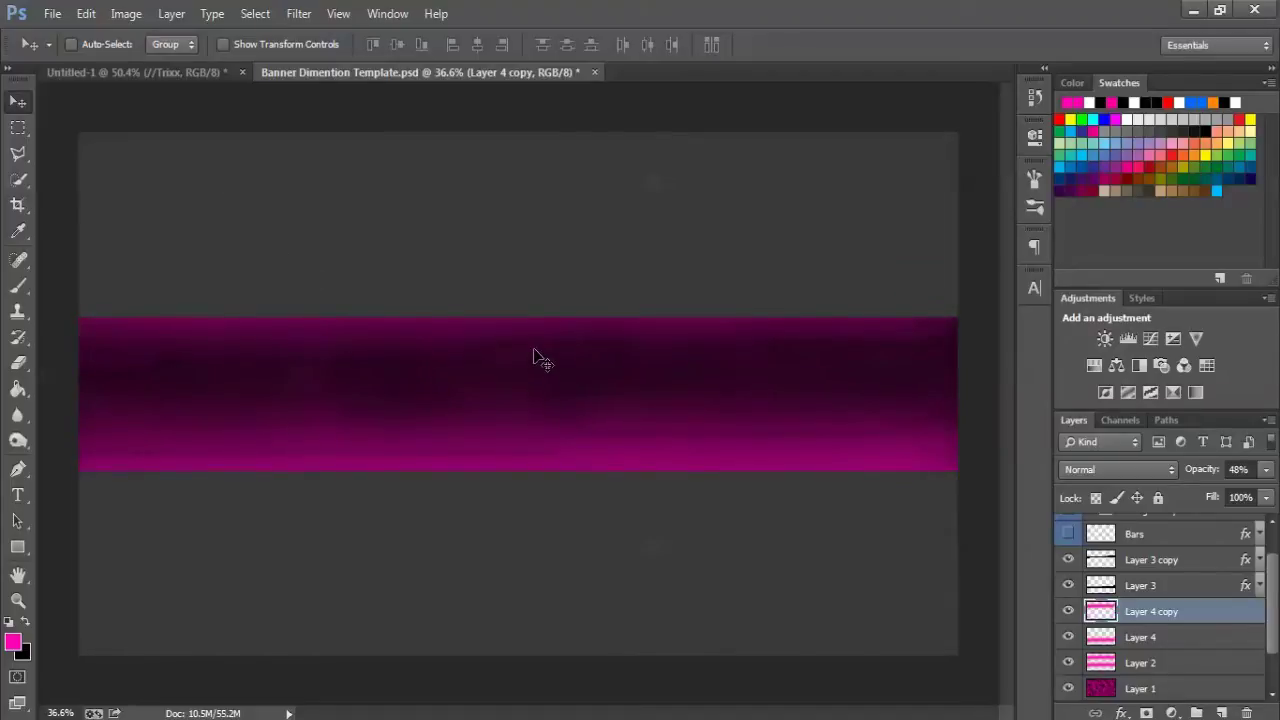
# Set both Layer 4 and Layer 4 copy to 31% opacity
pyautogui.click(1152, 637)
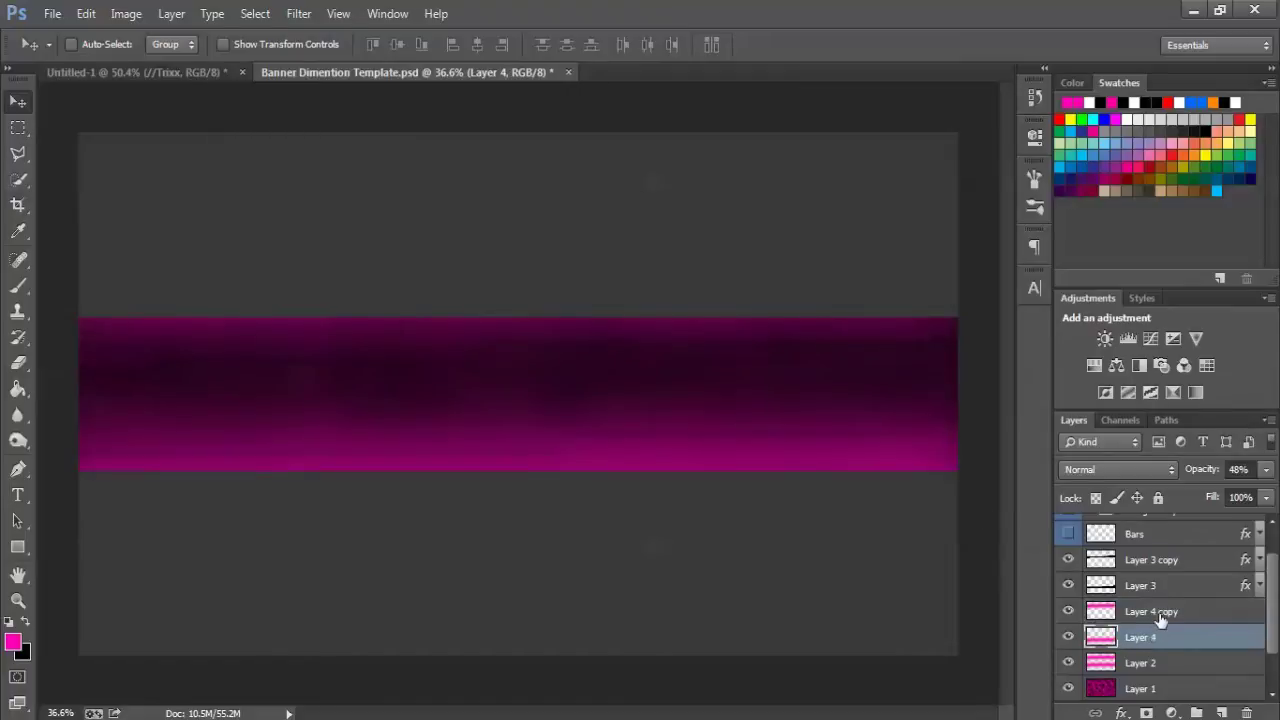
pyautogui.keyDown('shift'); pyautogui.click(1160, 611); pyautogui.keyUp('shift')
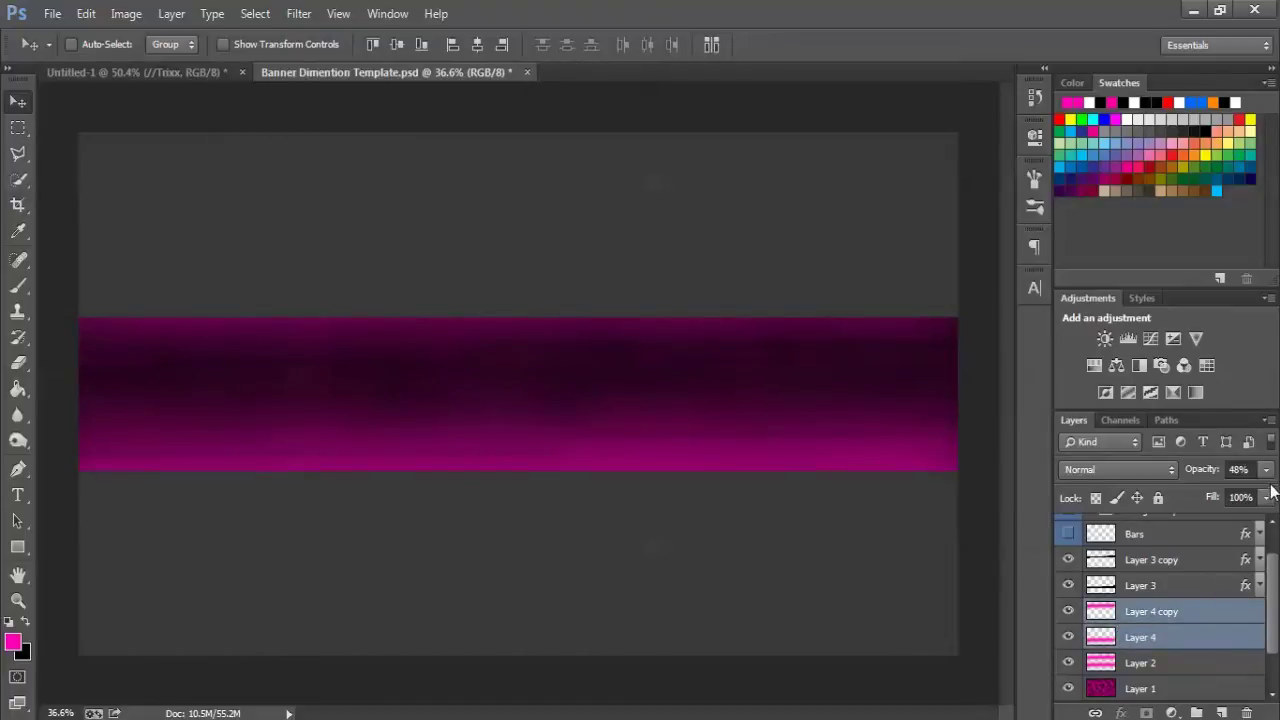
pyautogui.click(1266, 470)
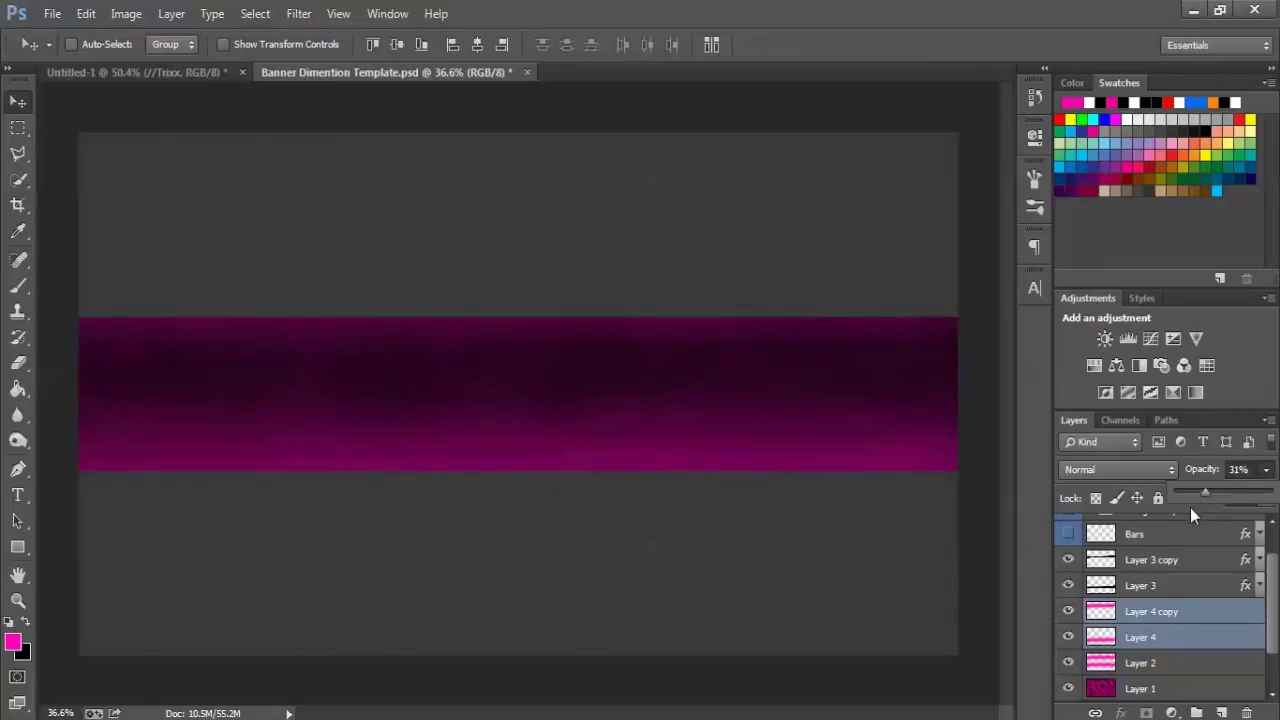
pyautogui.click(1190, 507)
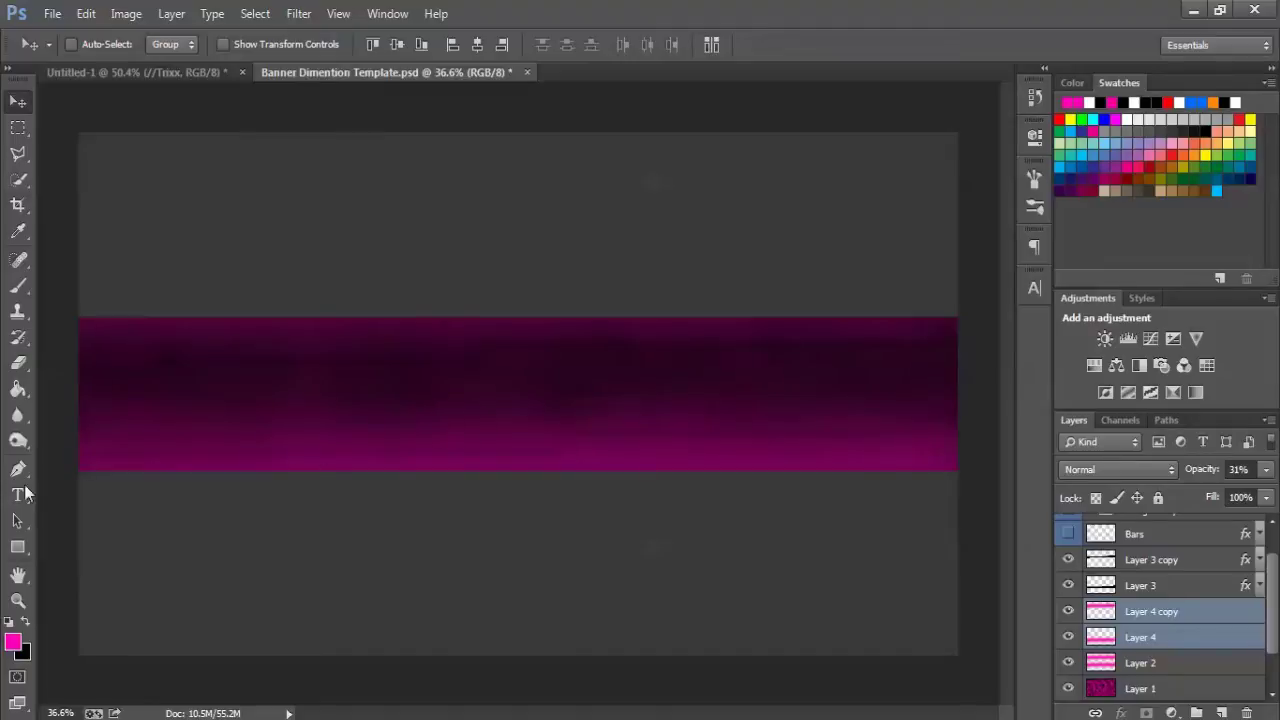
# Make white the foreground colour
pyautogui.click(14, 645)
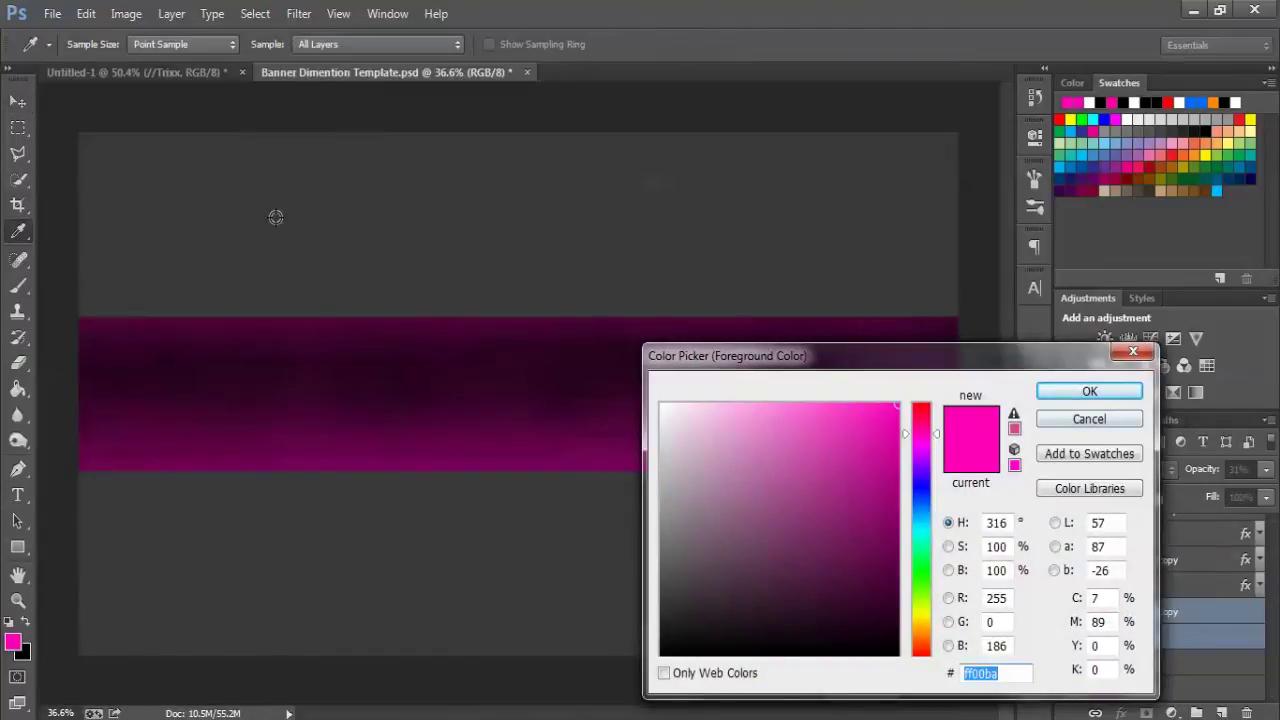
pyautogui.moveTo(737, 549); pyautogui.dragTo(357, 229)
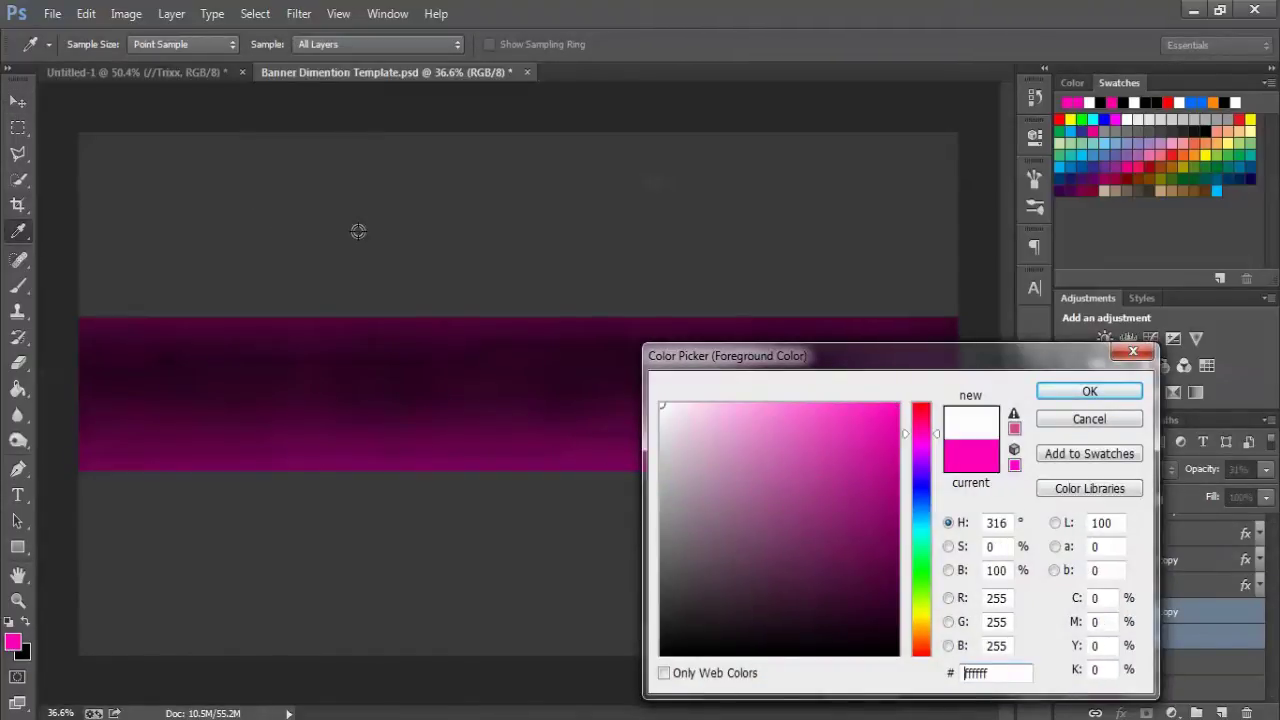
pyautogui.press('Return')
pyautogui.press('v')
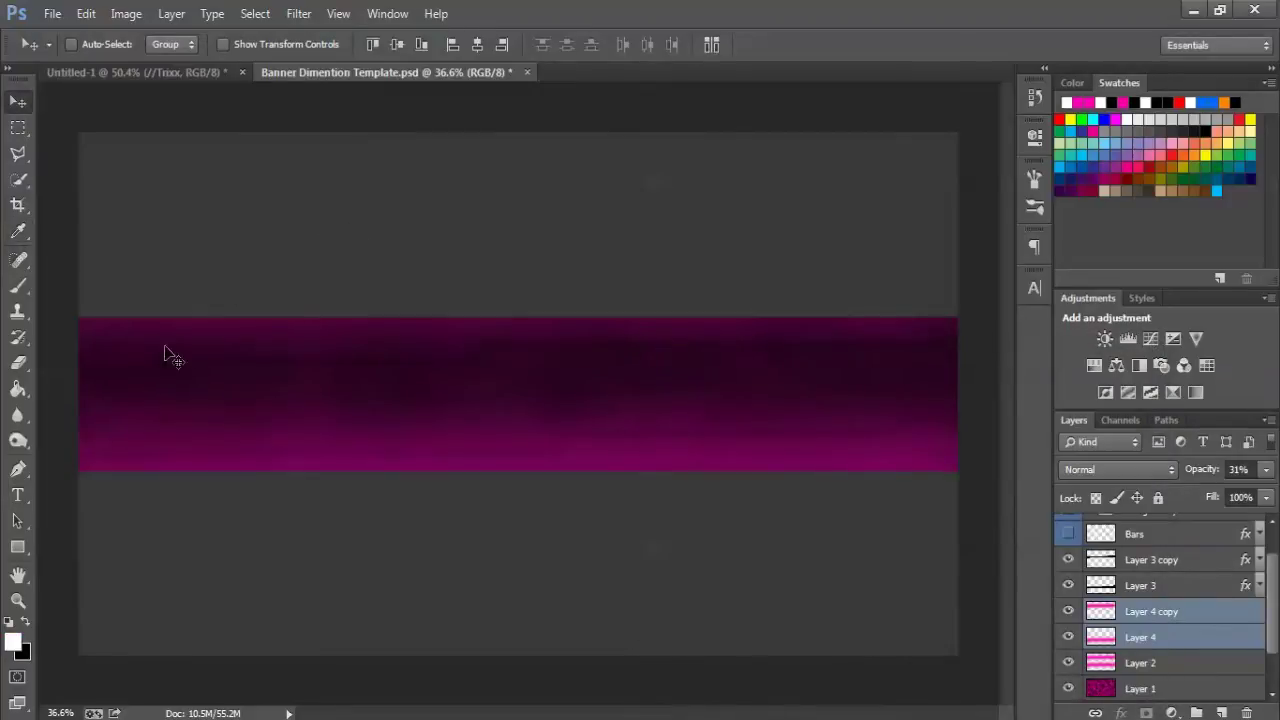
pyautogui.click(17, 494)
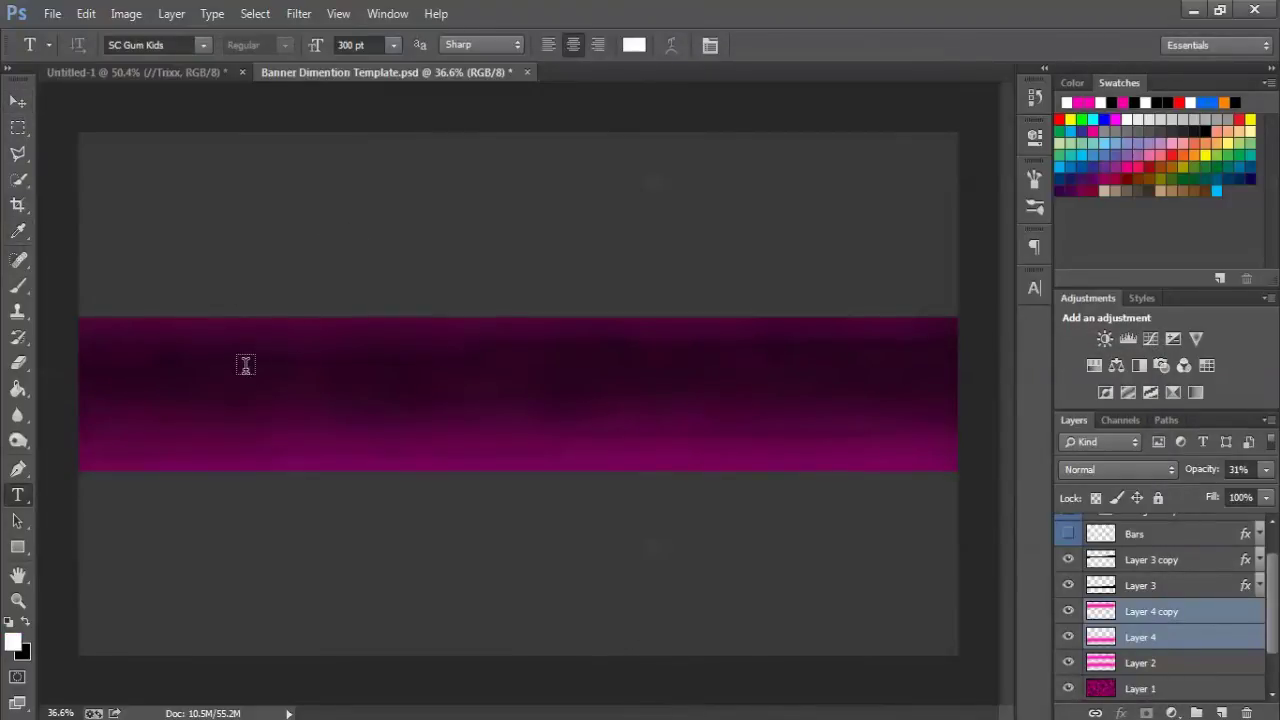
# Draw a text box across the magenta band and type NAME in capitals
pyautogui.moveTo(245, 372); pyautogui.dragTo(693, 505)
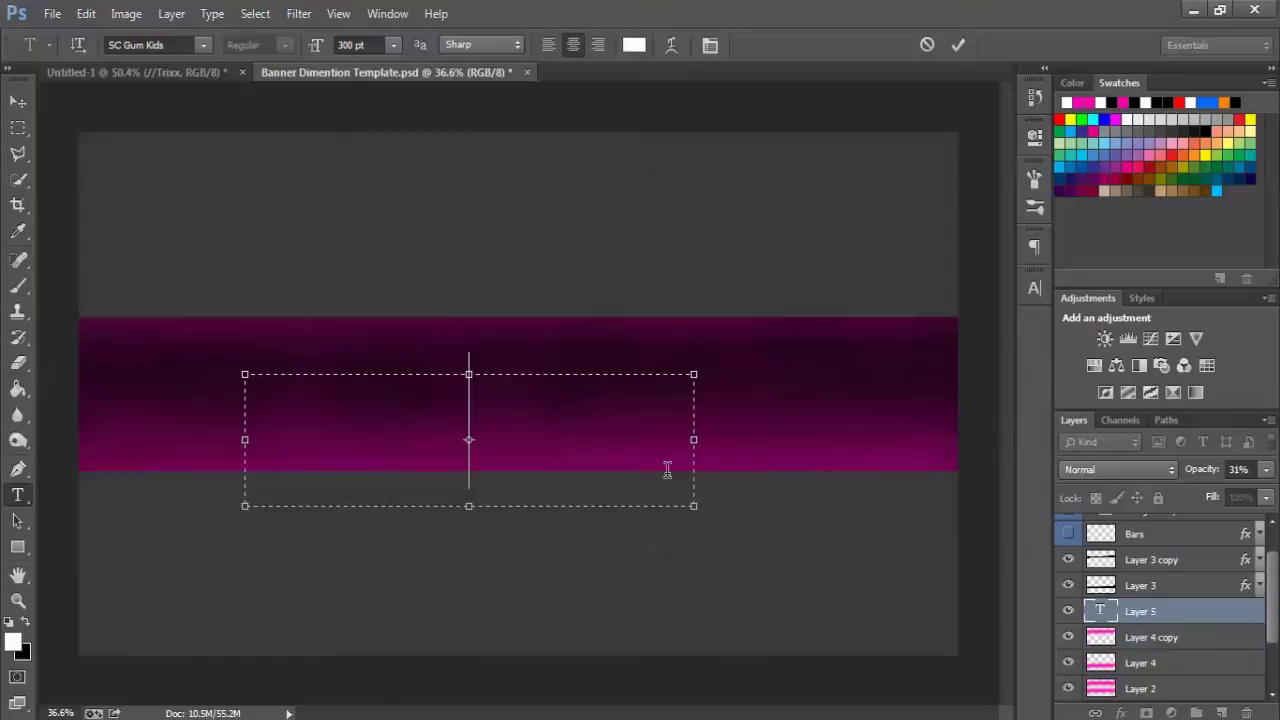
pyautogui.write('na')
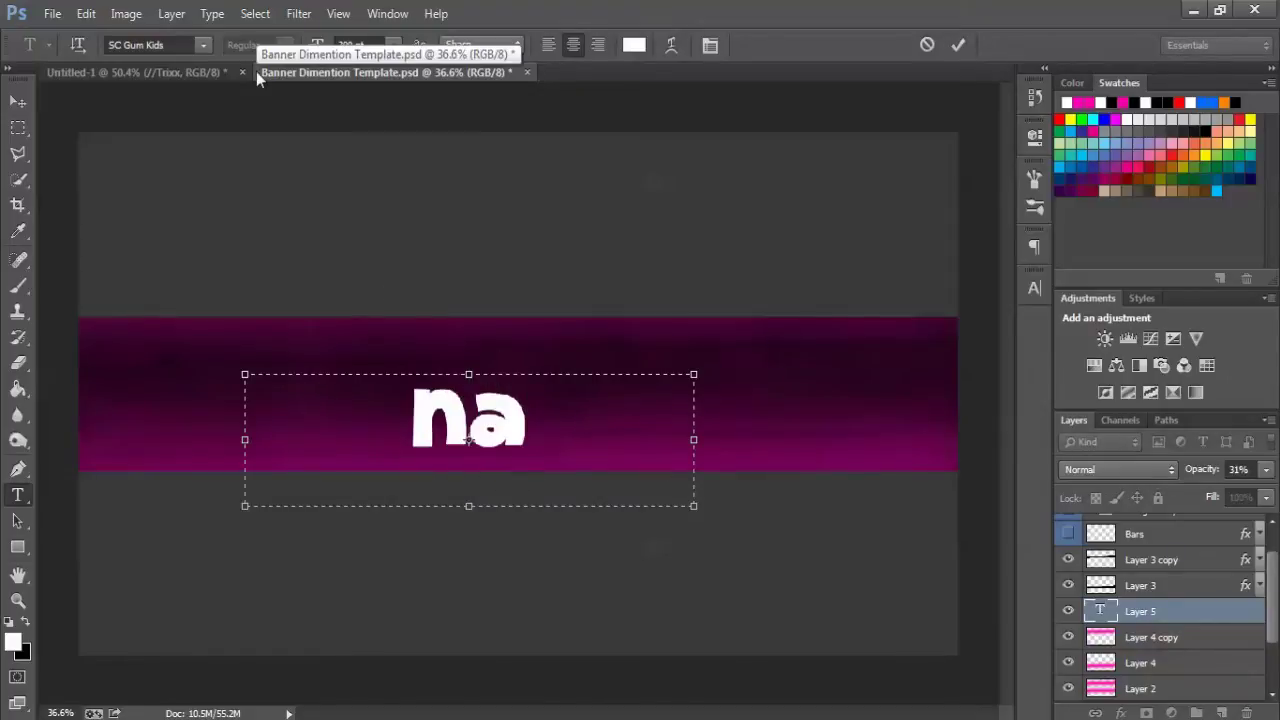
pyautogui.press('BackSpace')
pyautogui.press('BackSpace')
pyautogui.write('NAME')
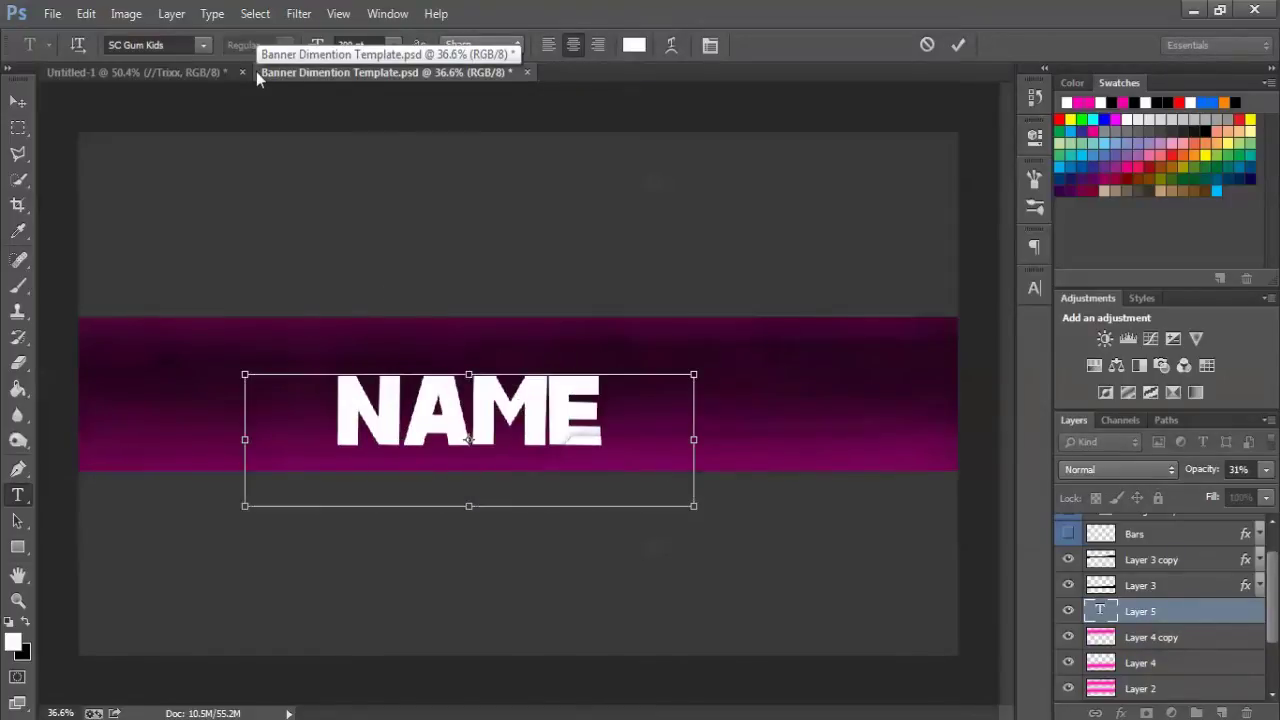
pyautogui.hotkey('ctrl', 'a')
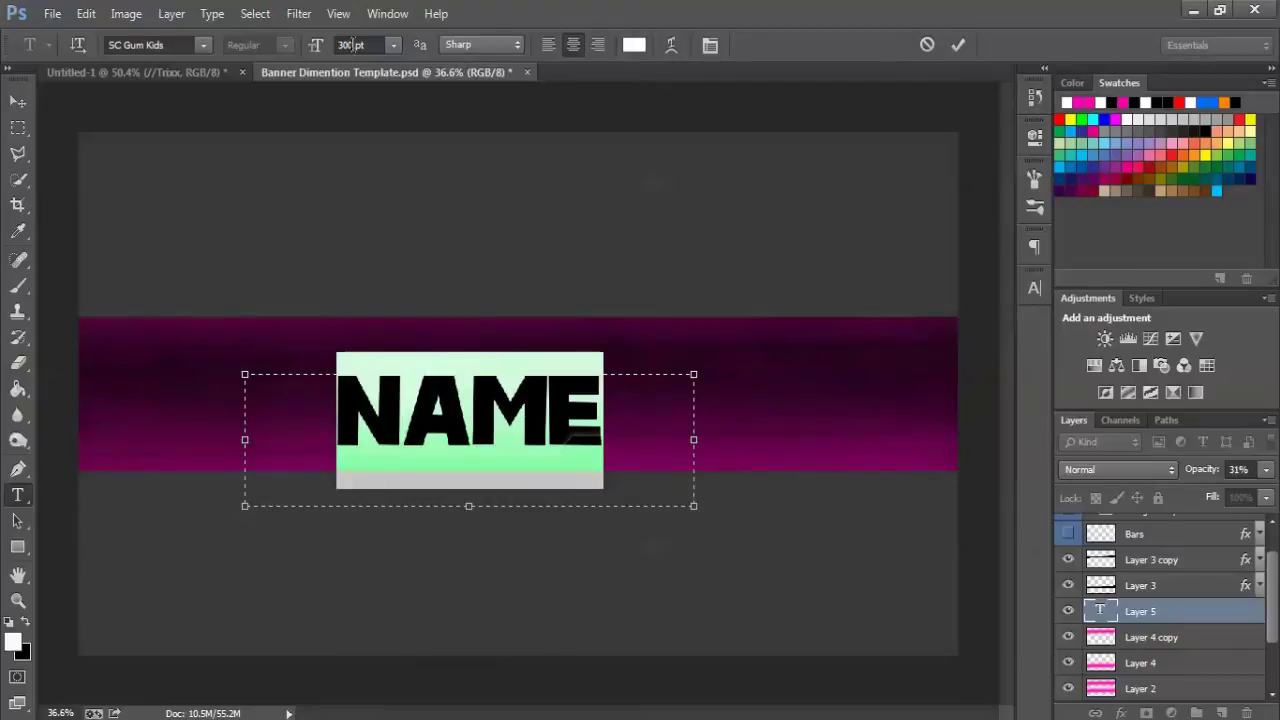
# Try a font size above 200 pt, dismiss the size-limit warning, and delete the NAME text
pyautogui.moveTo(351, 45); pyautogui.dragTo(309, 52)
pyautogui.write('200')
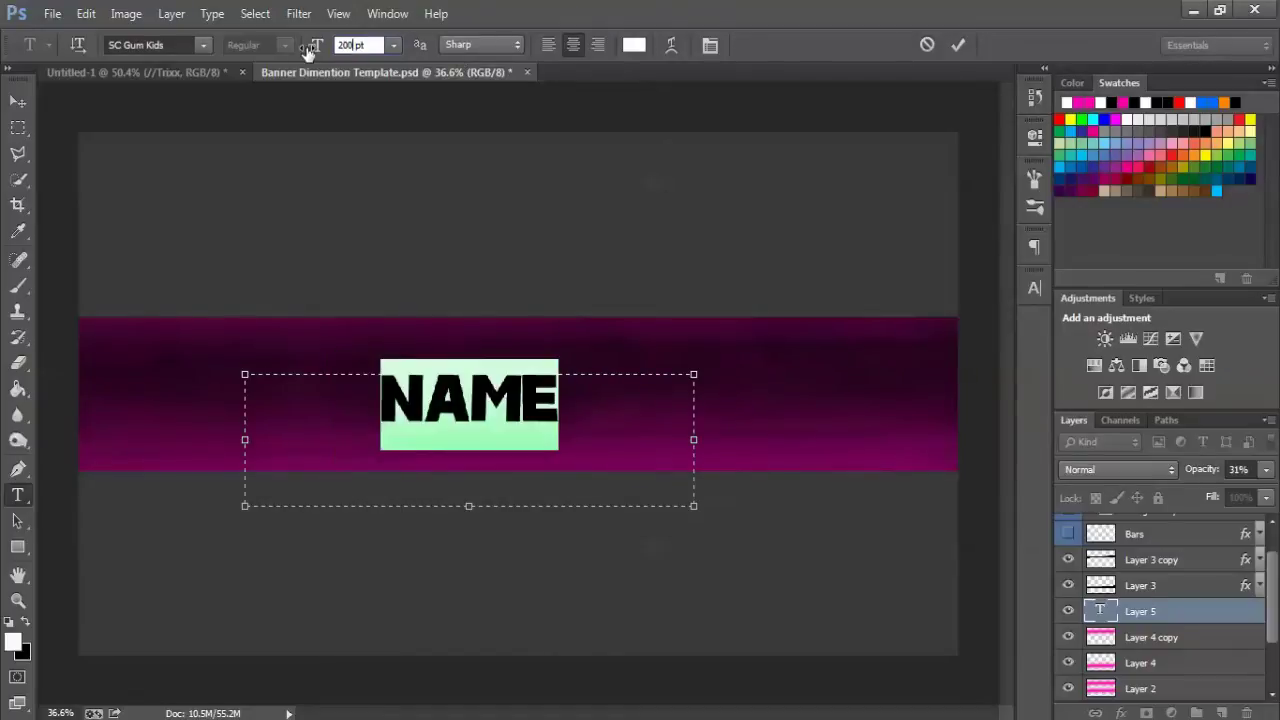
pyautogui.hotkey('shift', 'Up')
pyautogui.hotkey('shift', 'Up')
pyautogui.hotkey('shift', 'Up')
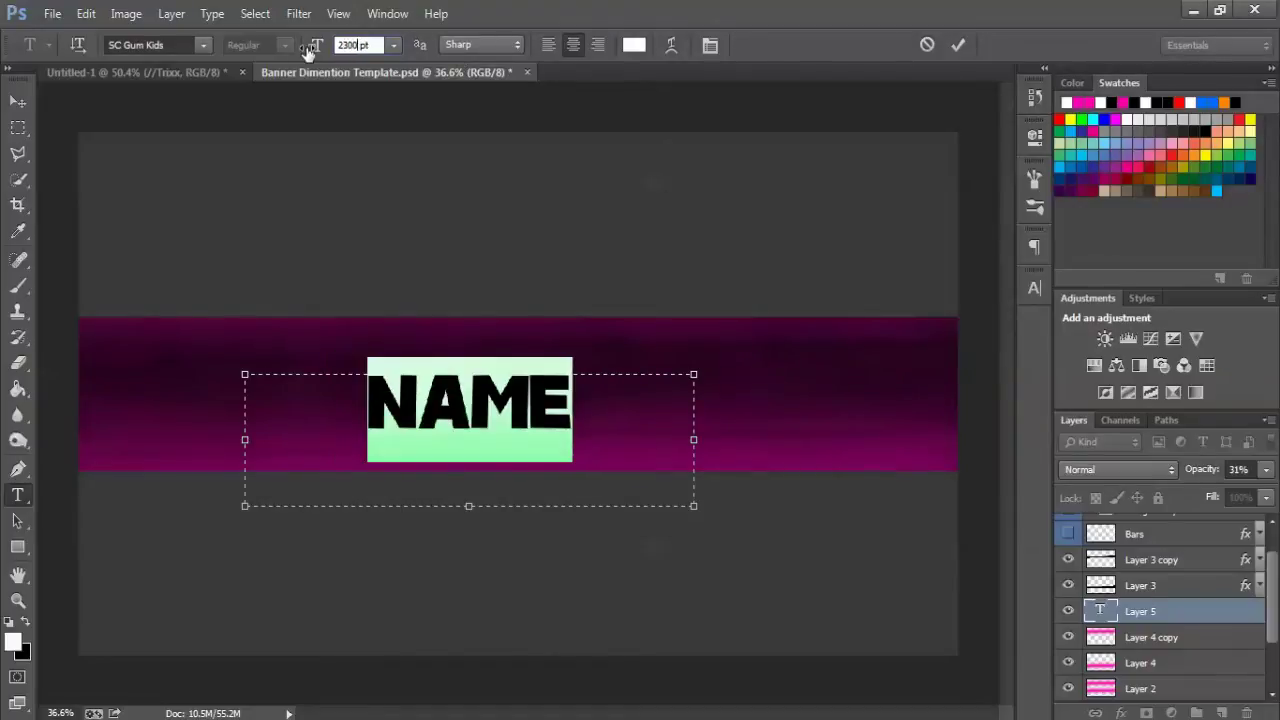
pyautogui.press('Return')
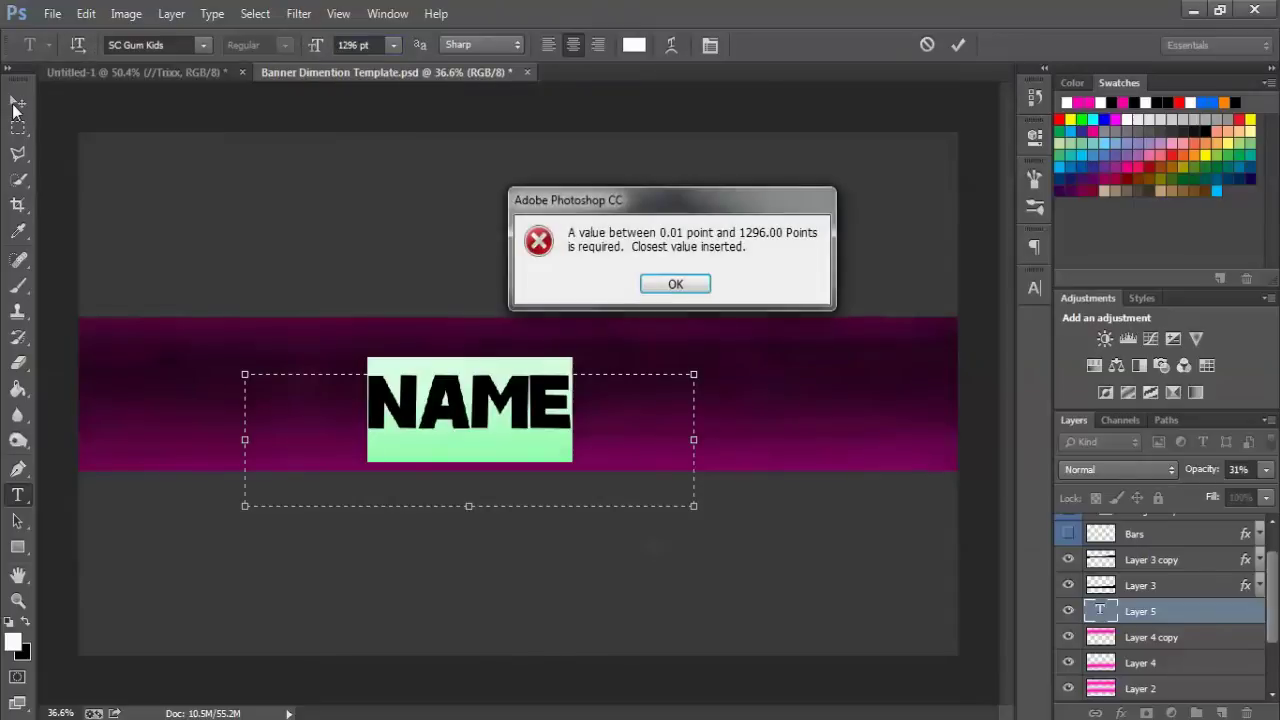
pyautogui.click(645, 281)
pyautogui.hotkey('ctrl', 'Return')
pyautogui.press('v')
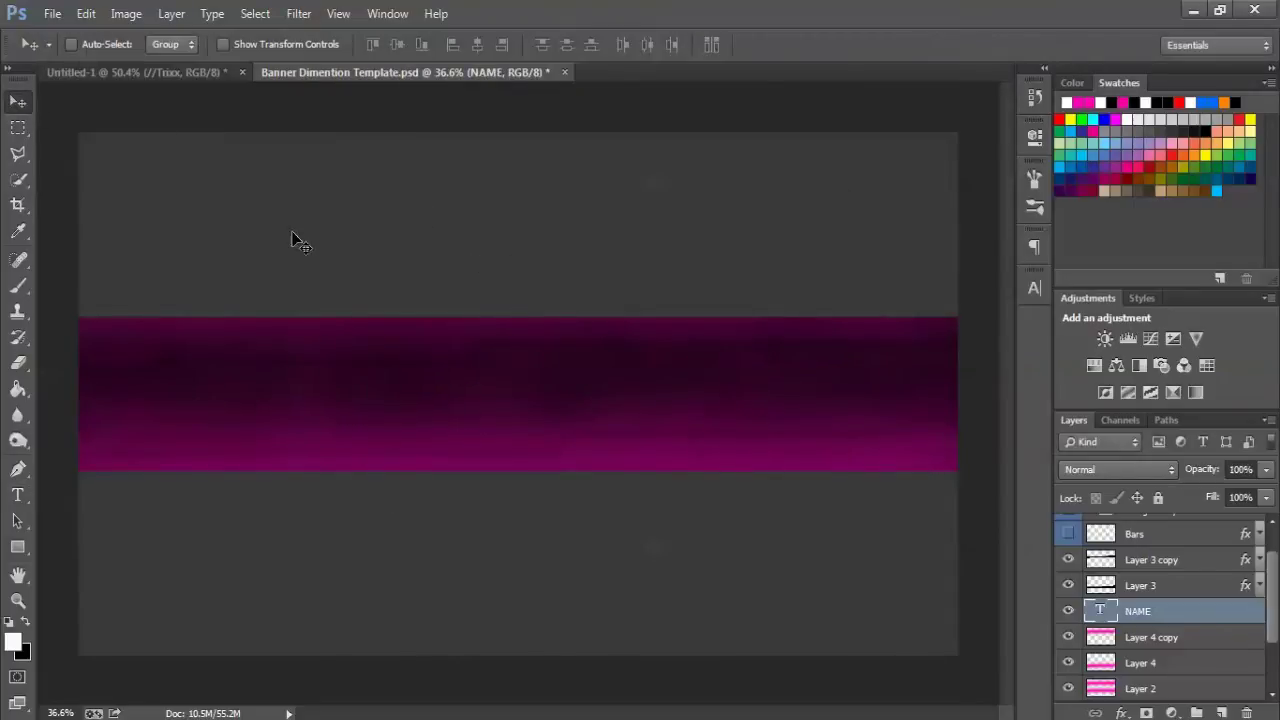
pyautogui.press('Delete')
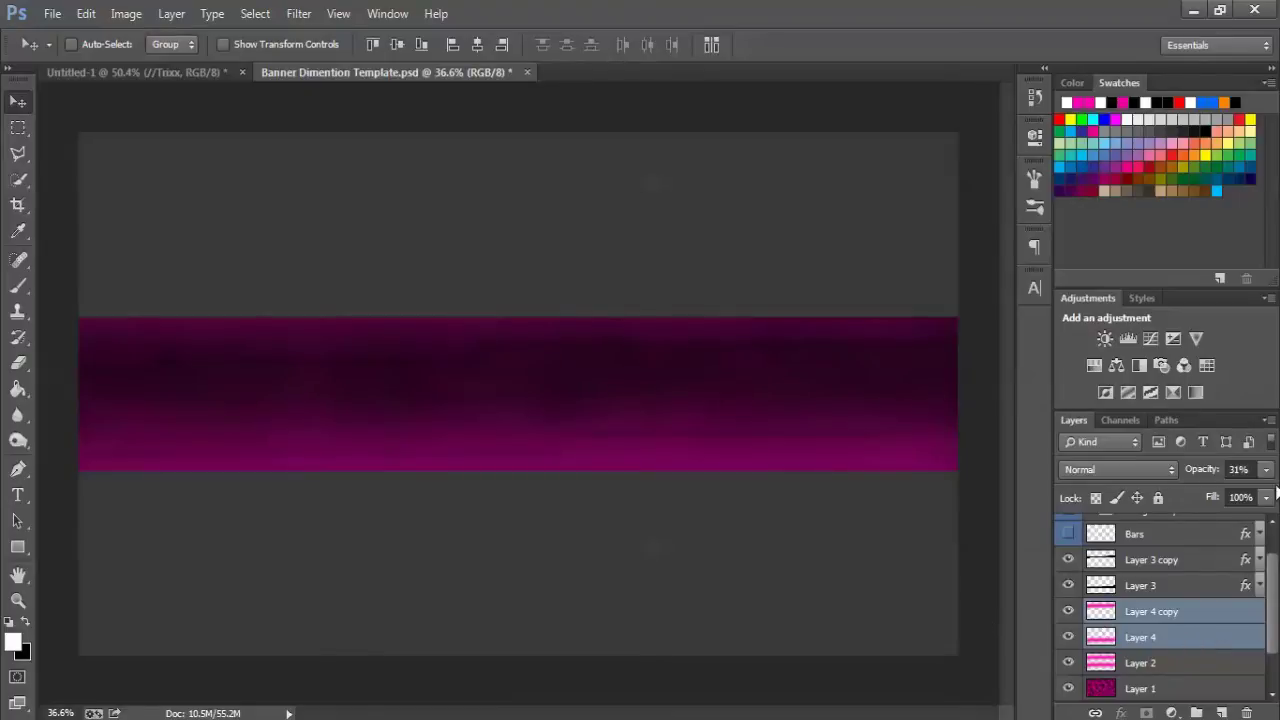
# Lower Layer 4 and Layer 4 copy opacity to 23%
pyautogui.click(1266, 469)
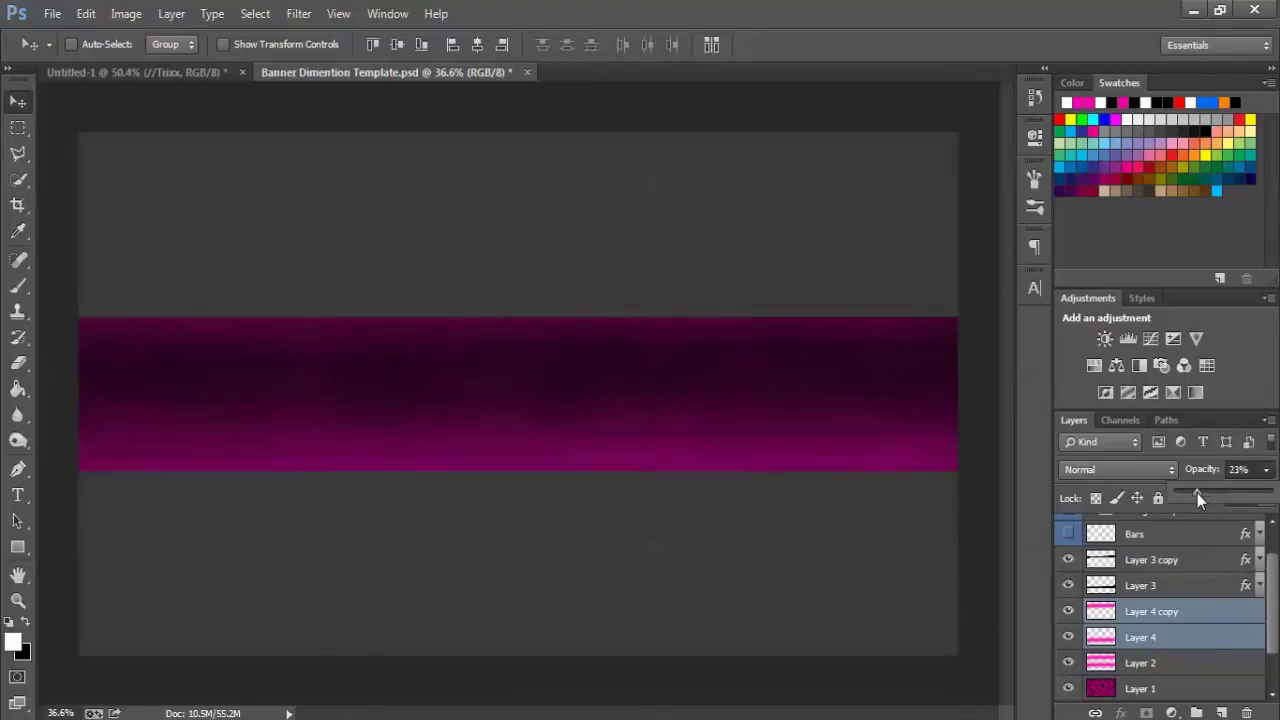
pyautogui.click(1234, 485)
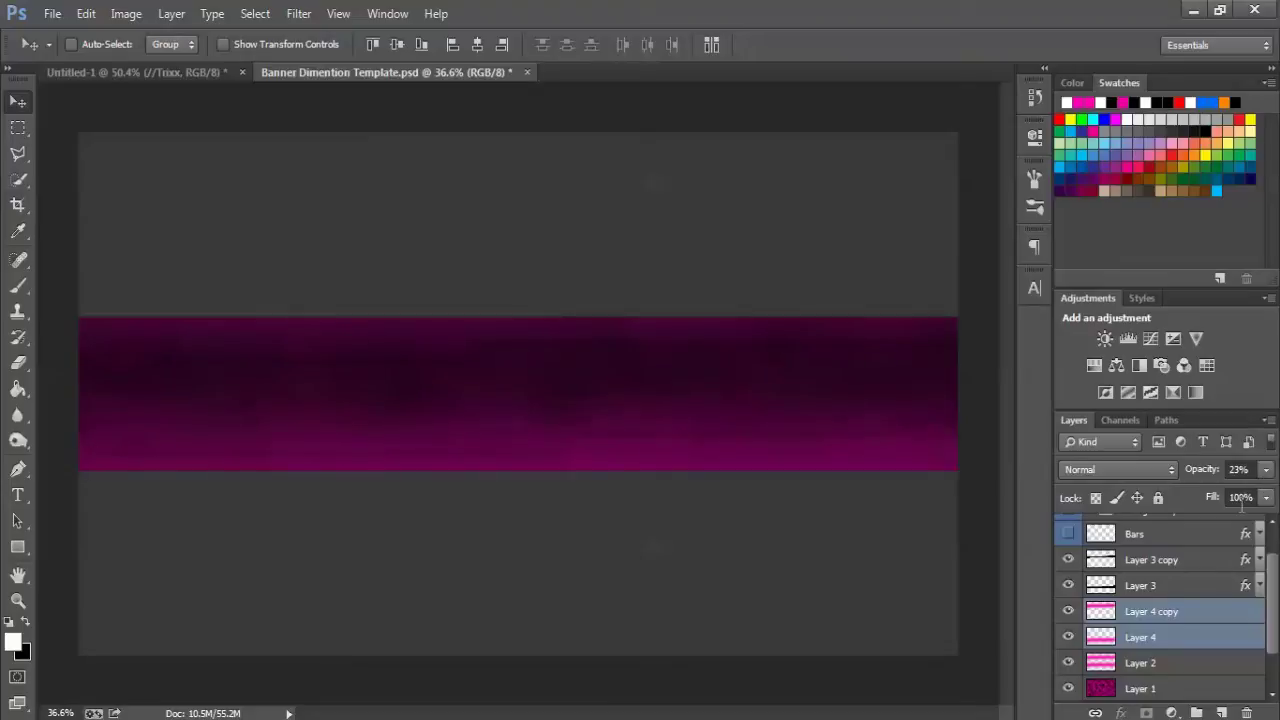
pyautogui.scroll(1, 1191, 580)
# Above Layer 3 copy, create a text box over the lower band with 72 pt font size
pyautogui.click(1191, 580)
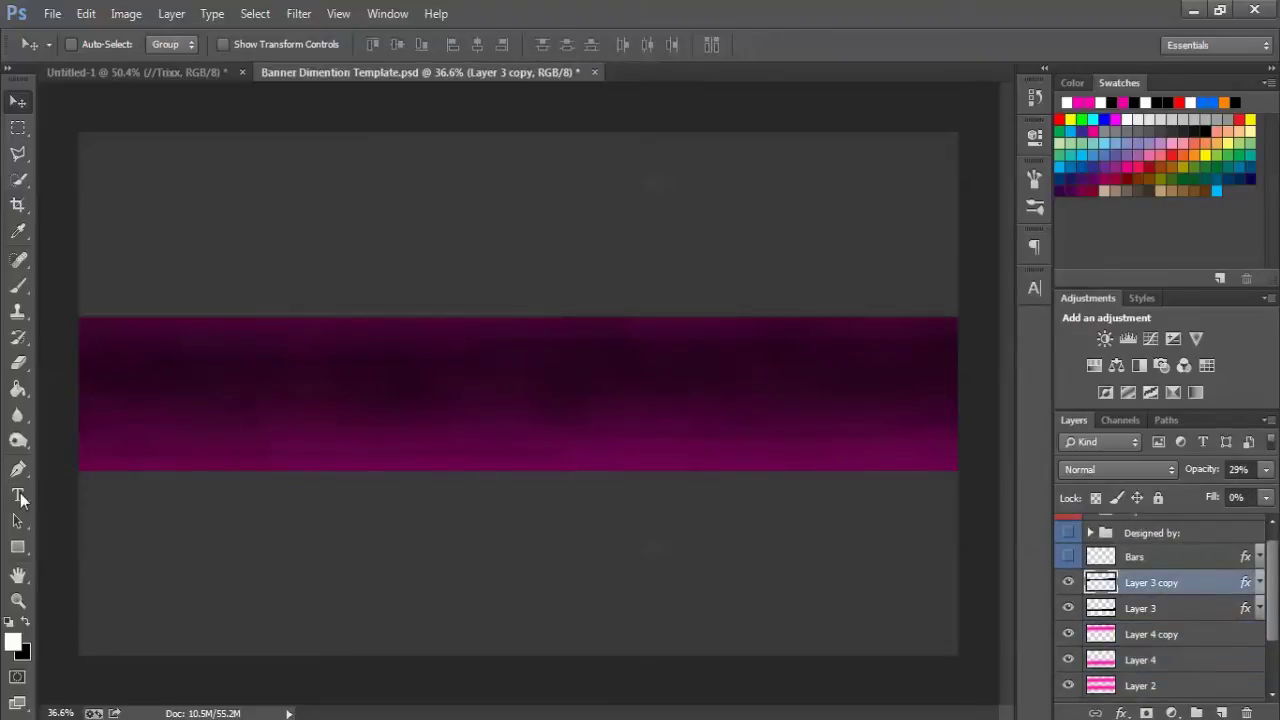
pyautogui.click(17, 494)
pyautogui.moveTo(185, 356); pyautogui.dragTo(773, 583)
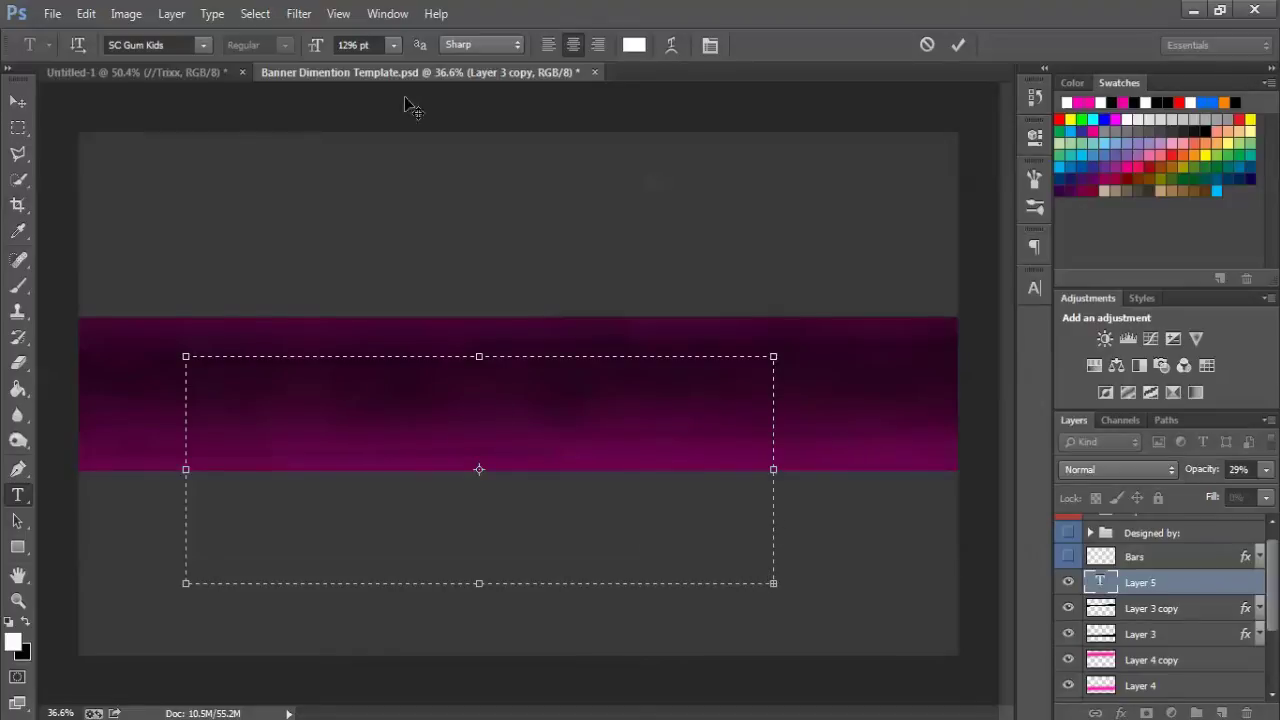
pyautogui.click(393, 44)
pyautogui.click(413, 360)
pyautogui.click(393, 45)
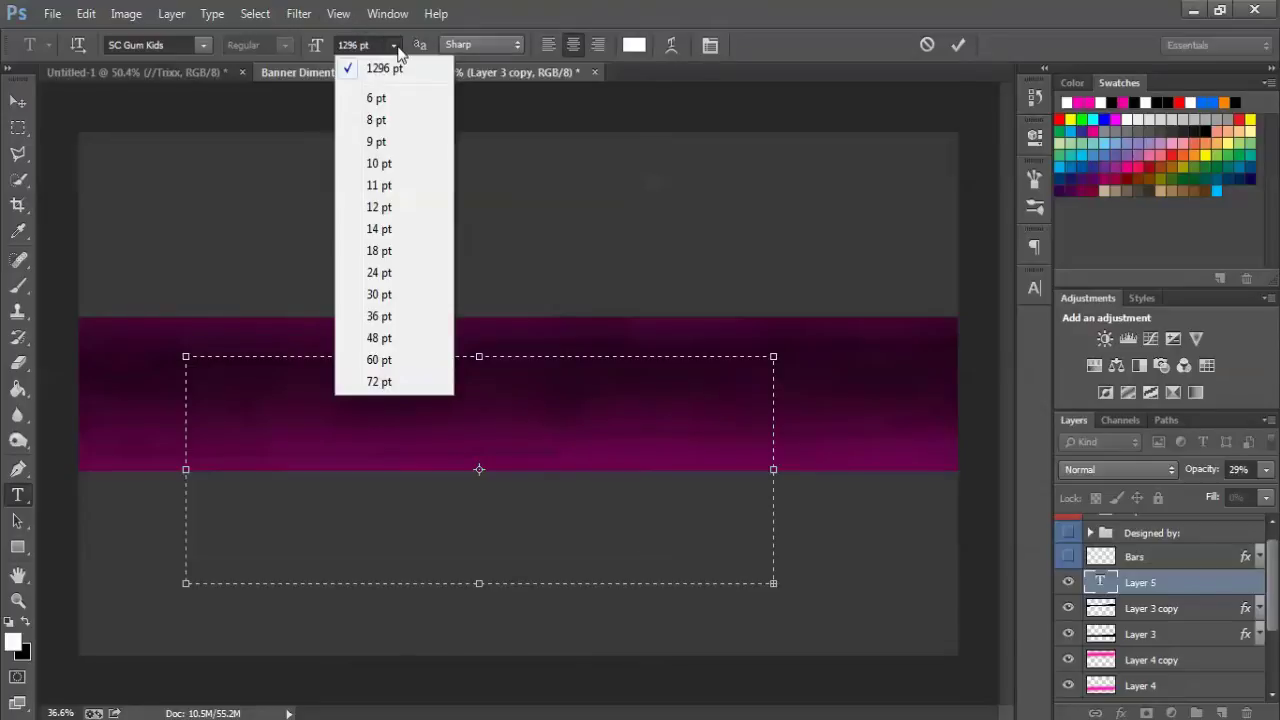
pyautogui.click(385, 378)
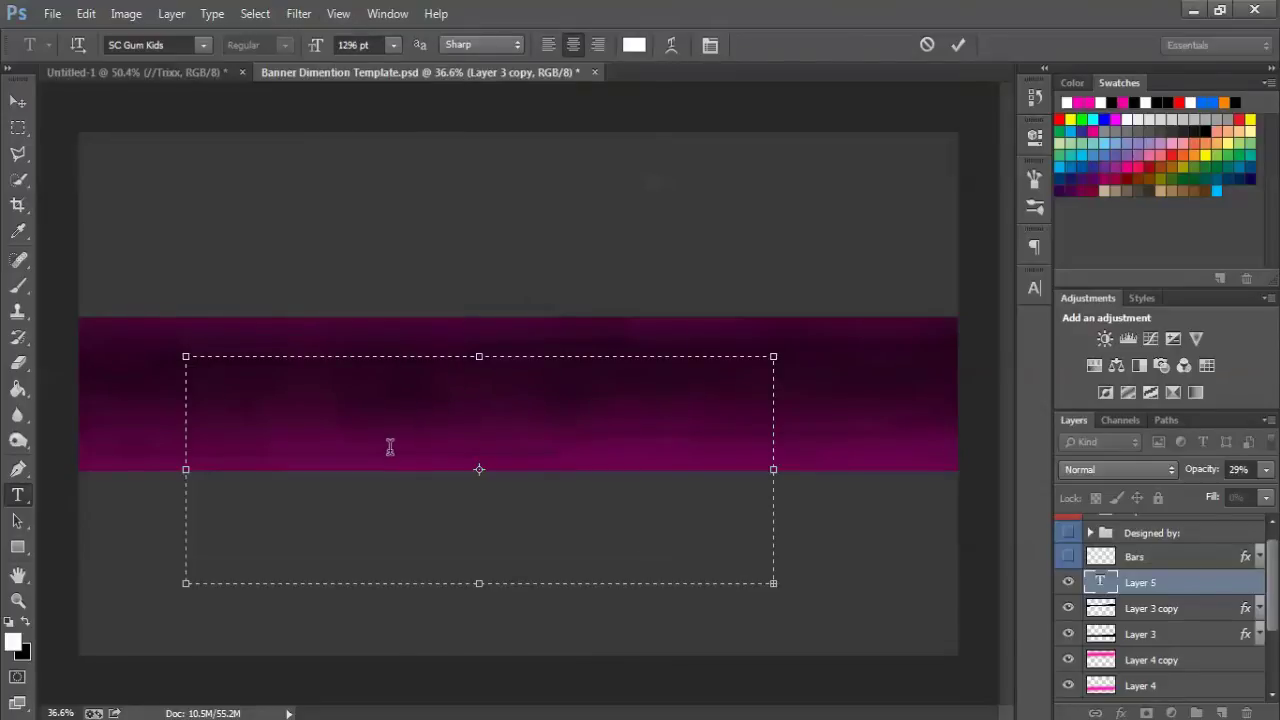
pyautogui.click(393, 45)
pyautogui.click(358, 370)
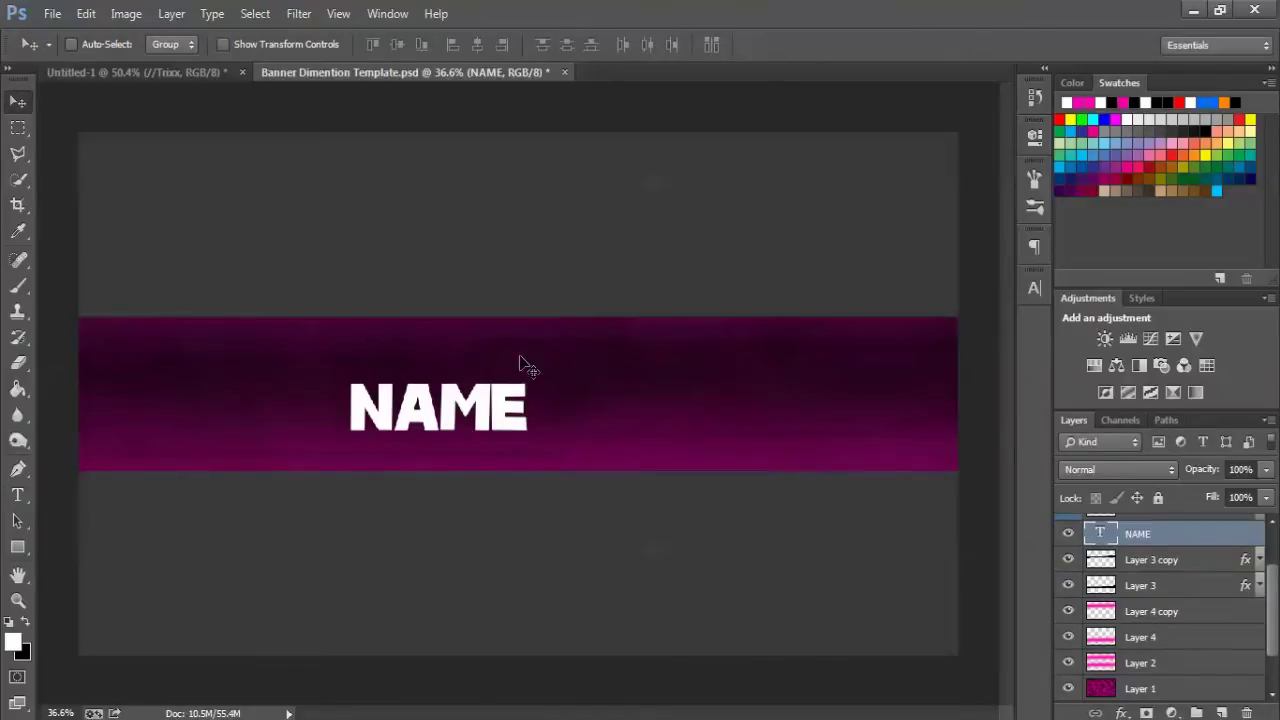
# Centre the NAME text on the magenta band and bring up its layer style settings
pyautogui.moveTo(451, 410); pyautogui.dragTo(585, 401)
pyautogui.click(571, 405)
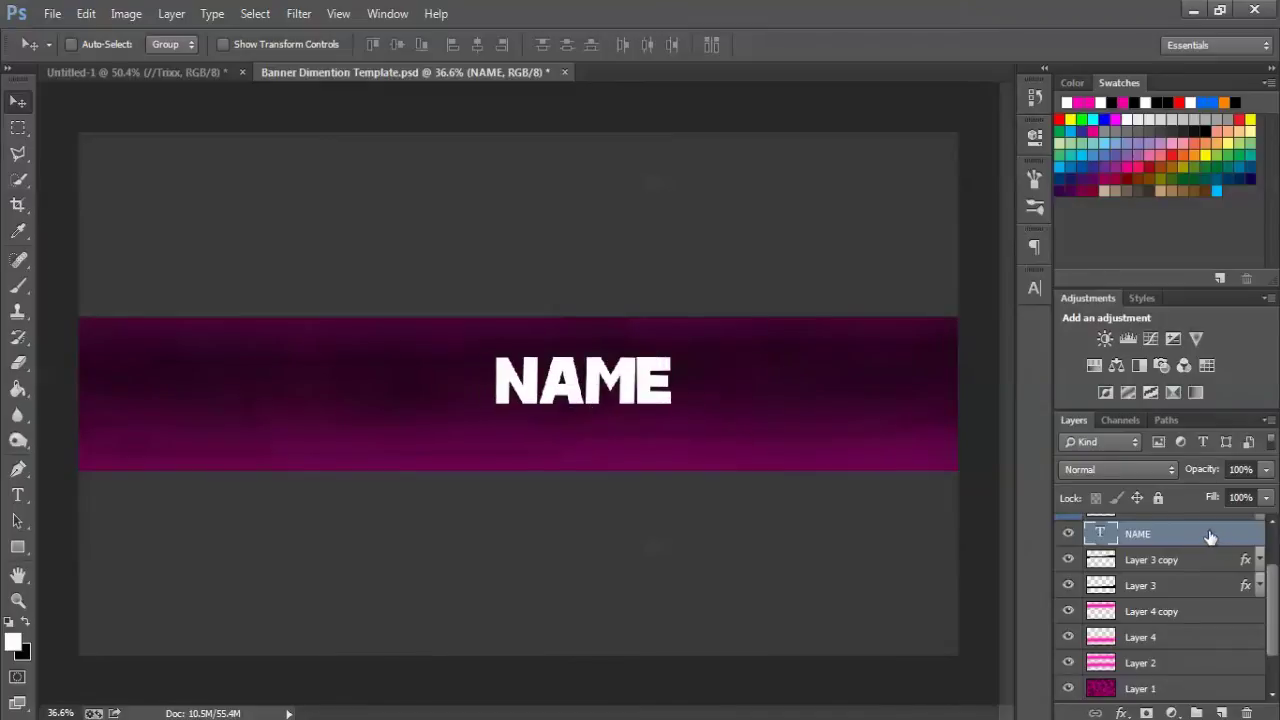
pyautogui.doubleClick(1210, 537)
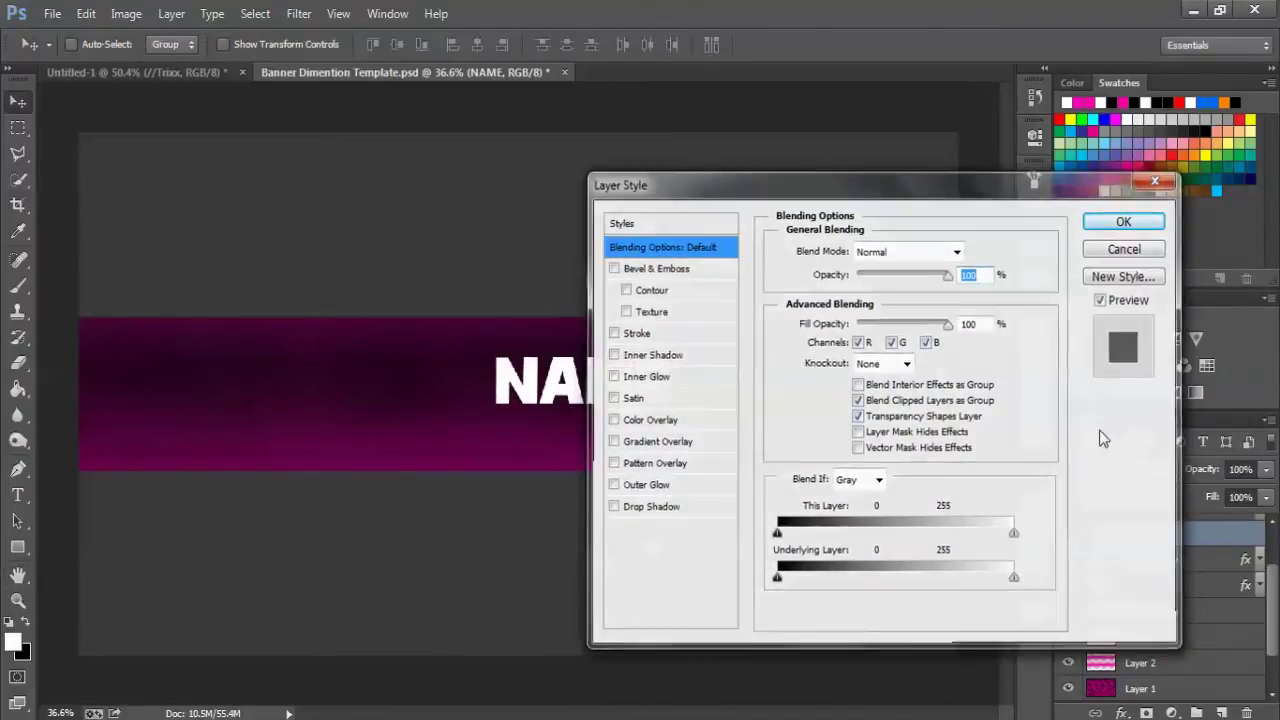
# Set the NAME layer's blend mode to Overlay
pyautogui.press('Escape')
pyautogui.click(1096, 468)
pyautogui.click(1108, 247)
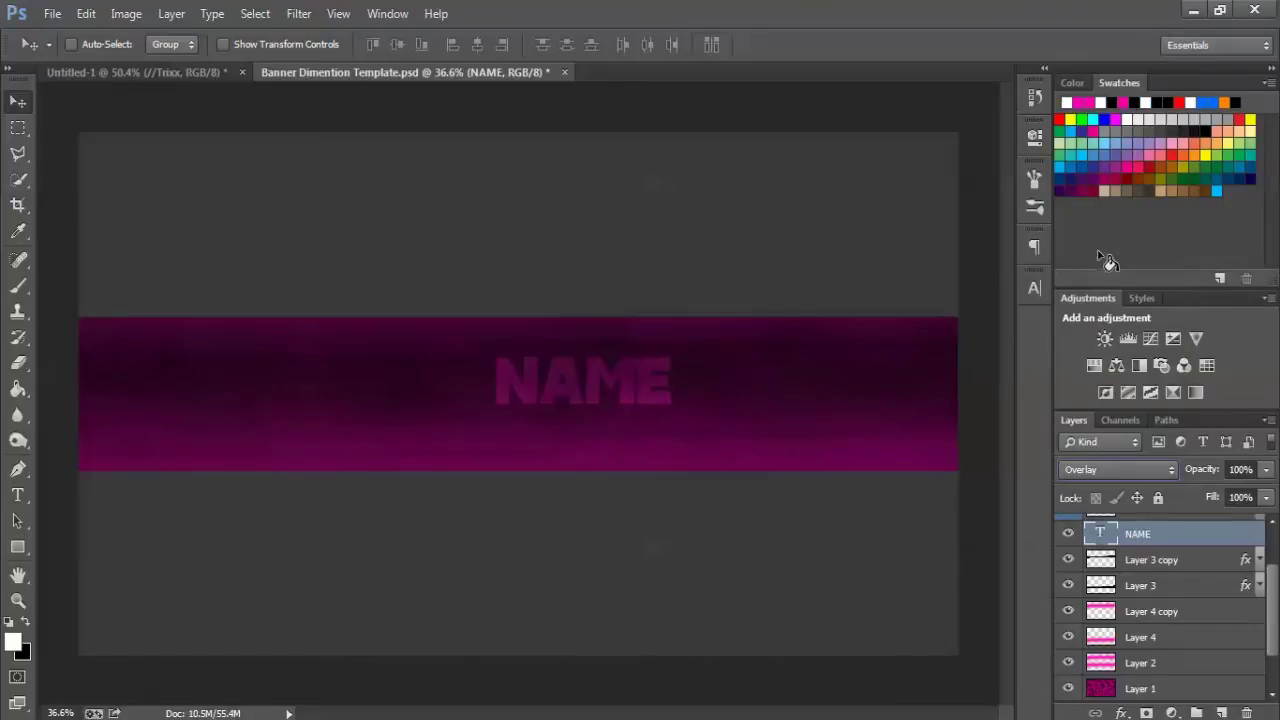
# Add a white (ffffff) 3 px outside stroke to the NAME text
pyautogui.doubleClick(1208, 534)
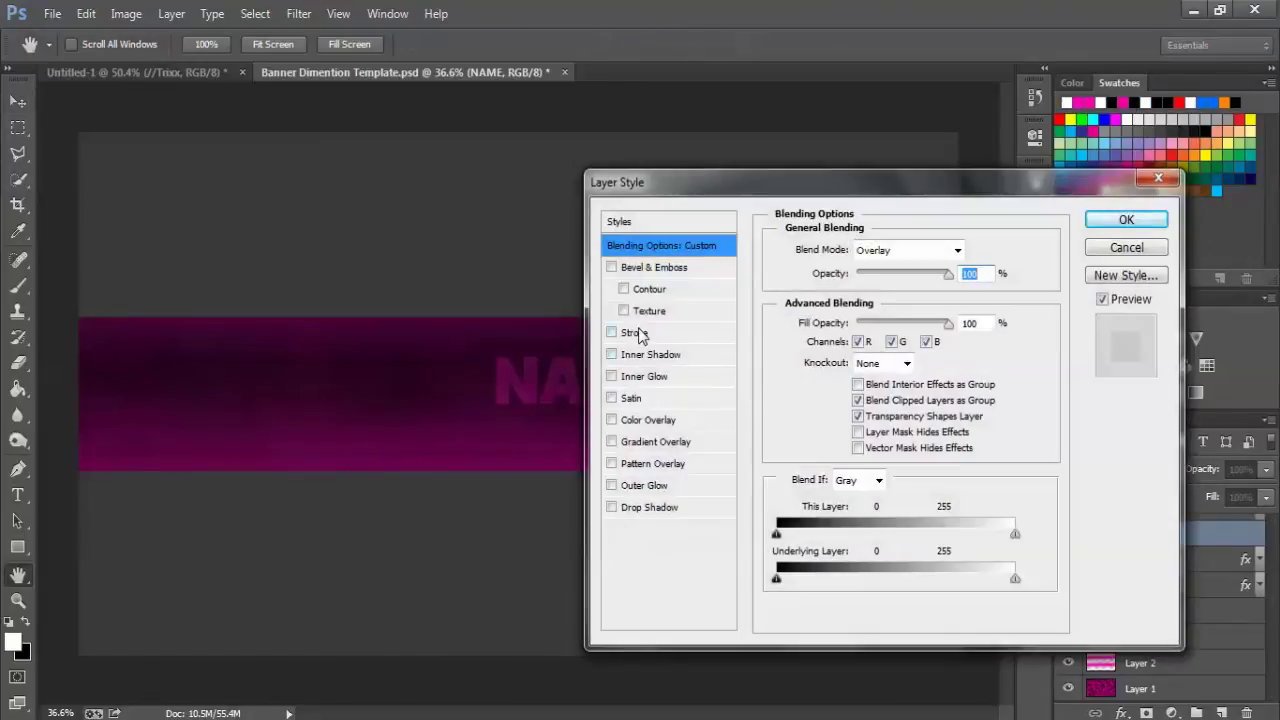
pyautogui.click(636, 332)
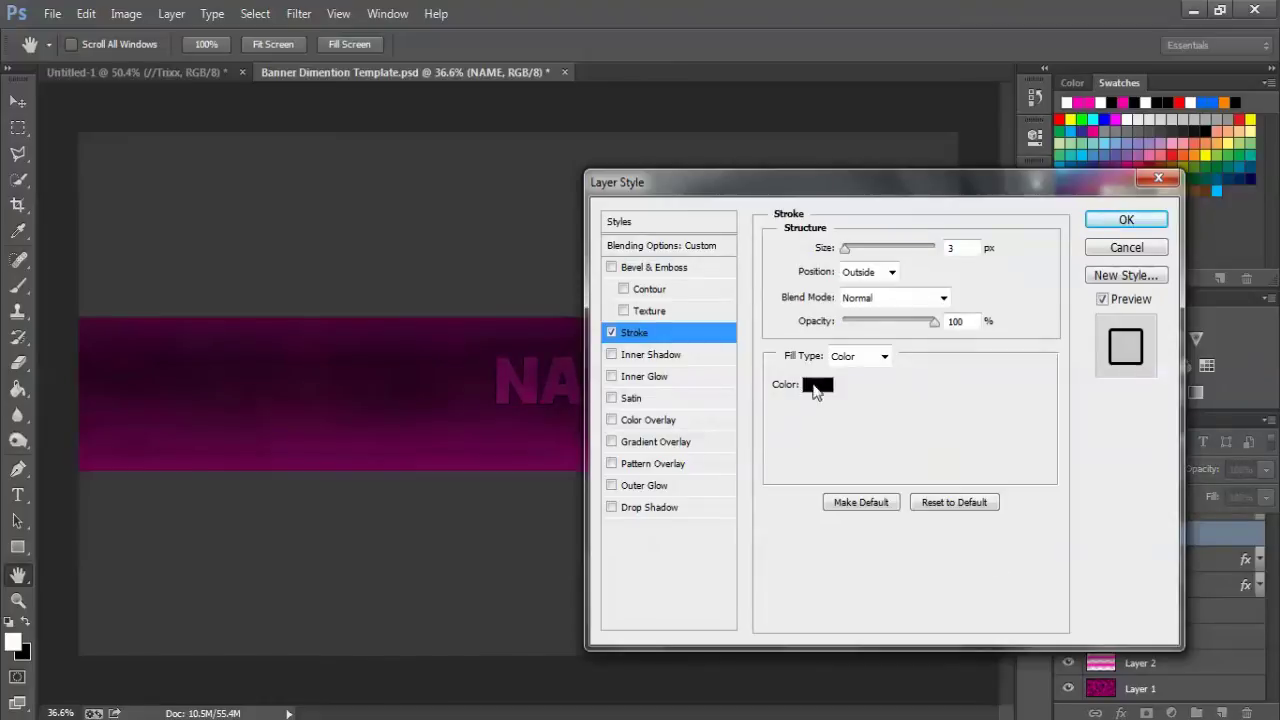
pyautogui.click(816, 386)
pyautogui.write('ffffff')
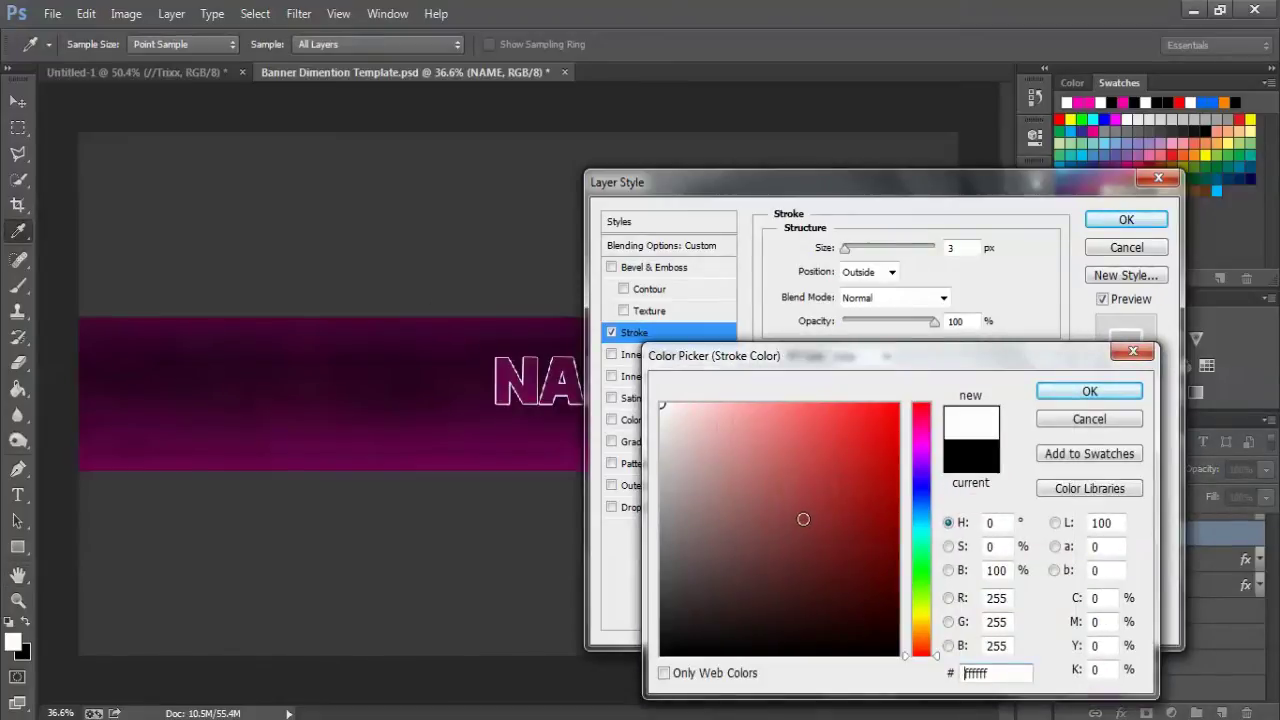
pyautogui.press('Return')
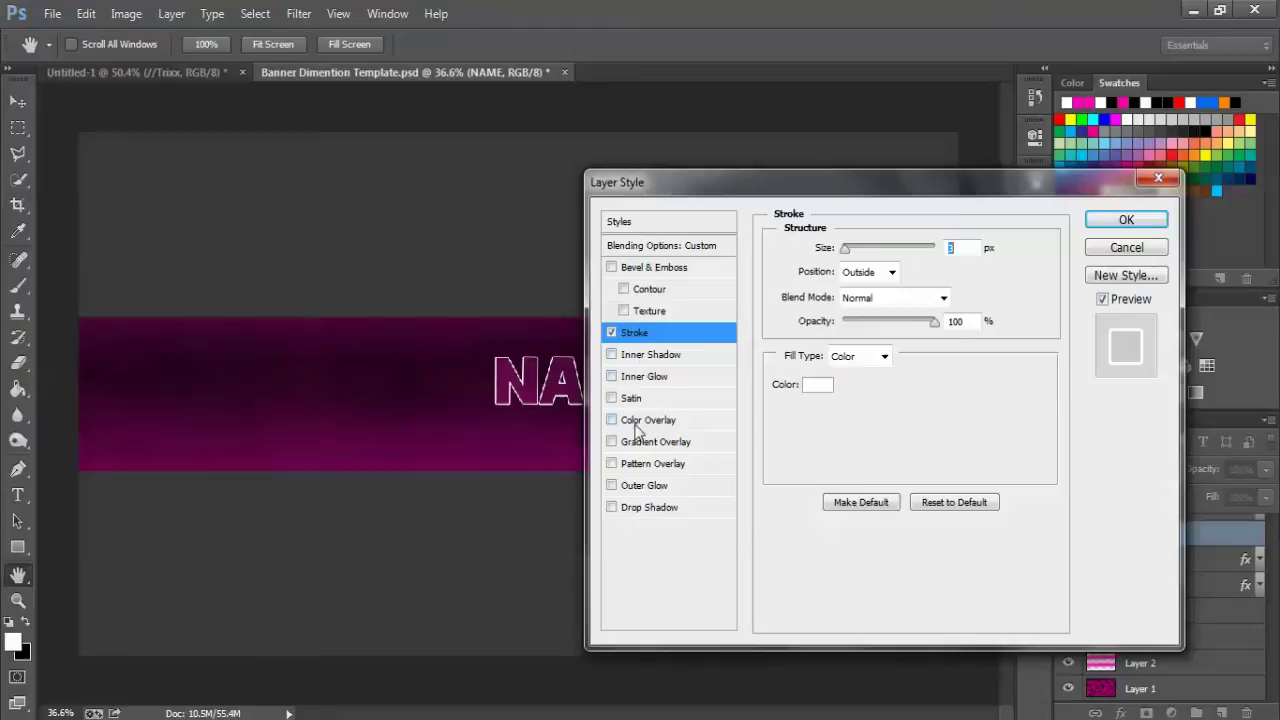
# Add a gradient overlay to the NAME text using a magenta gradient preset
pyautogui.click(636, 449)
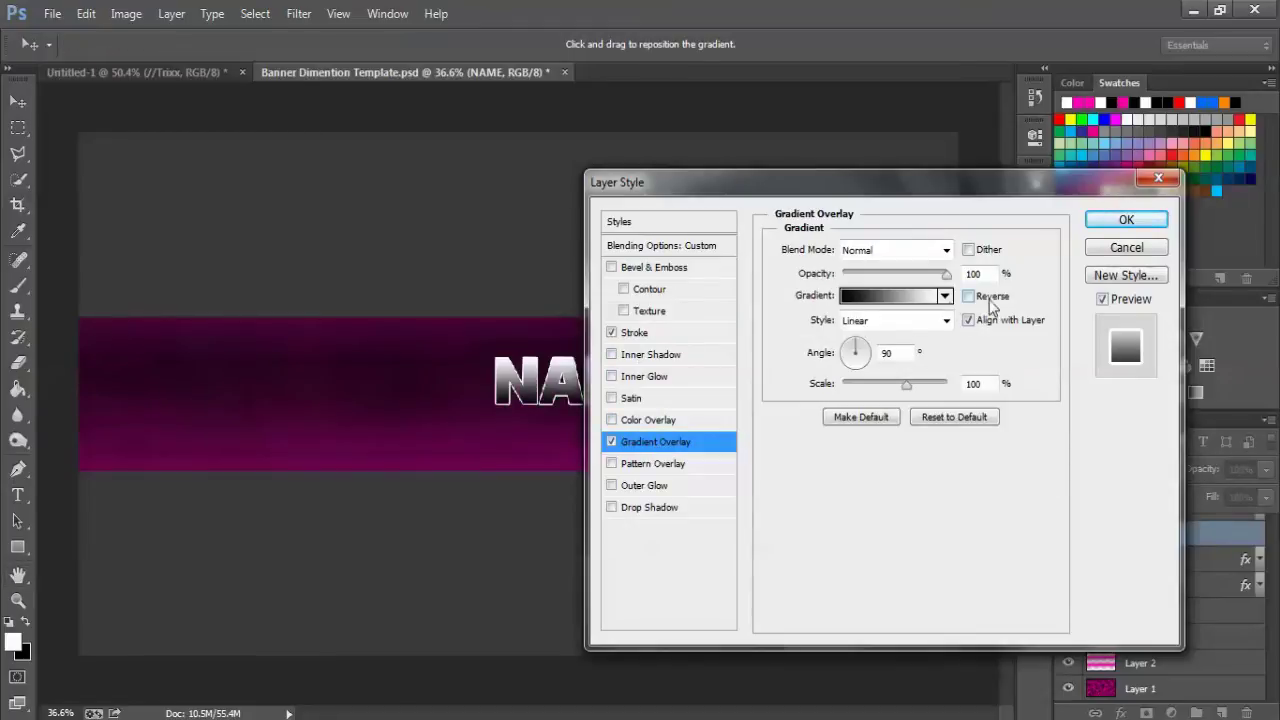
pyautogui.click(945, 297)
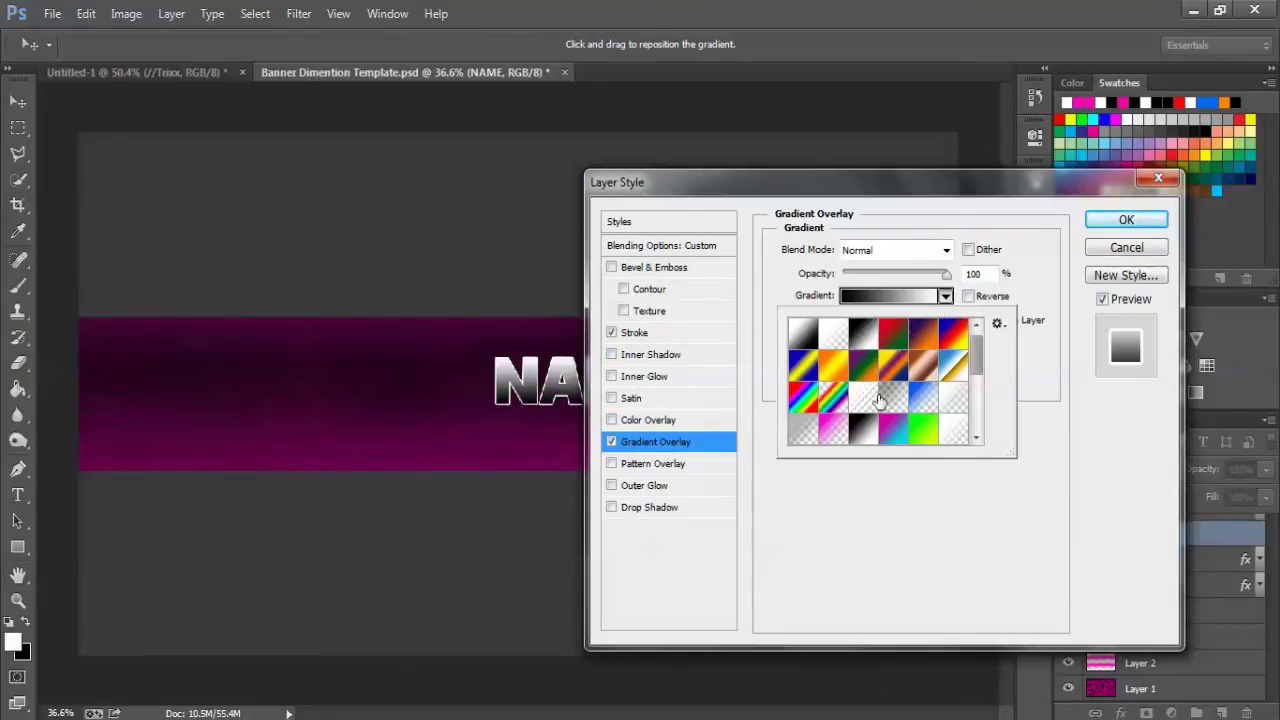
pyautogui.scroll(-2, 880, 402)
pyautogui.scroll(1, 880, 402)
pyautogui.click(846, 384)
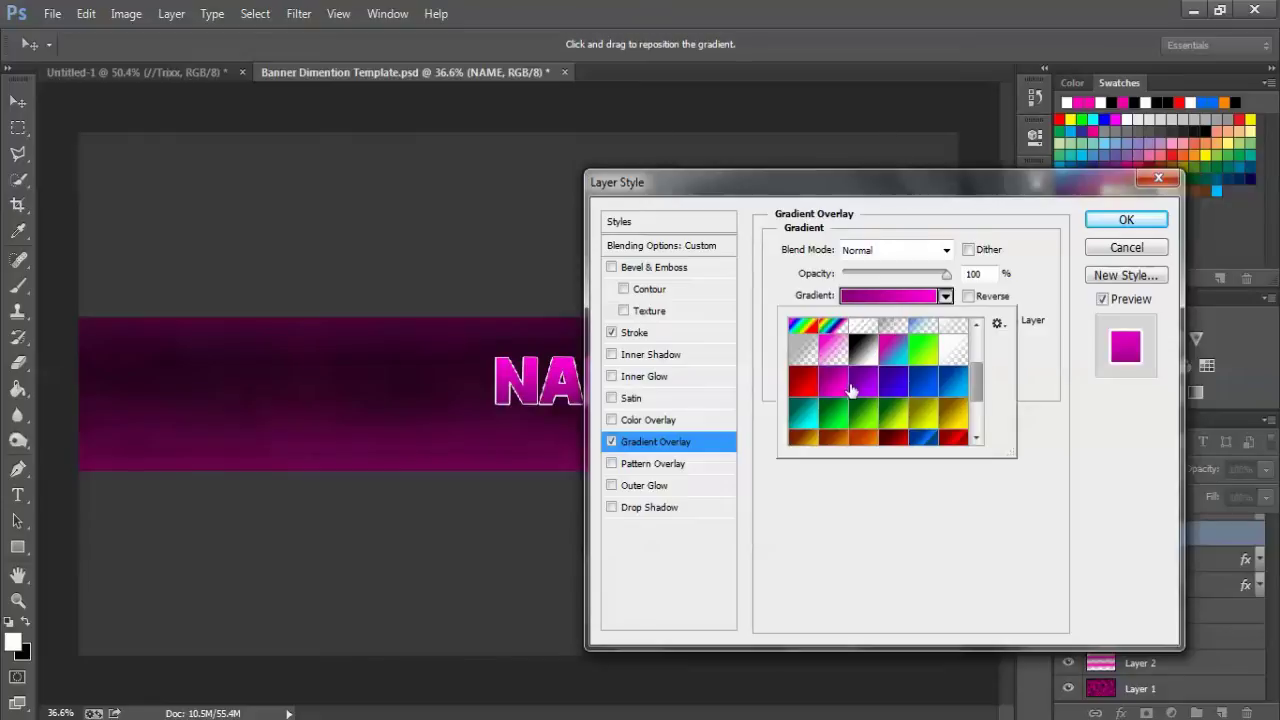
pyautogui.click(808, 458)
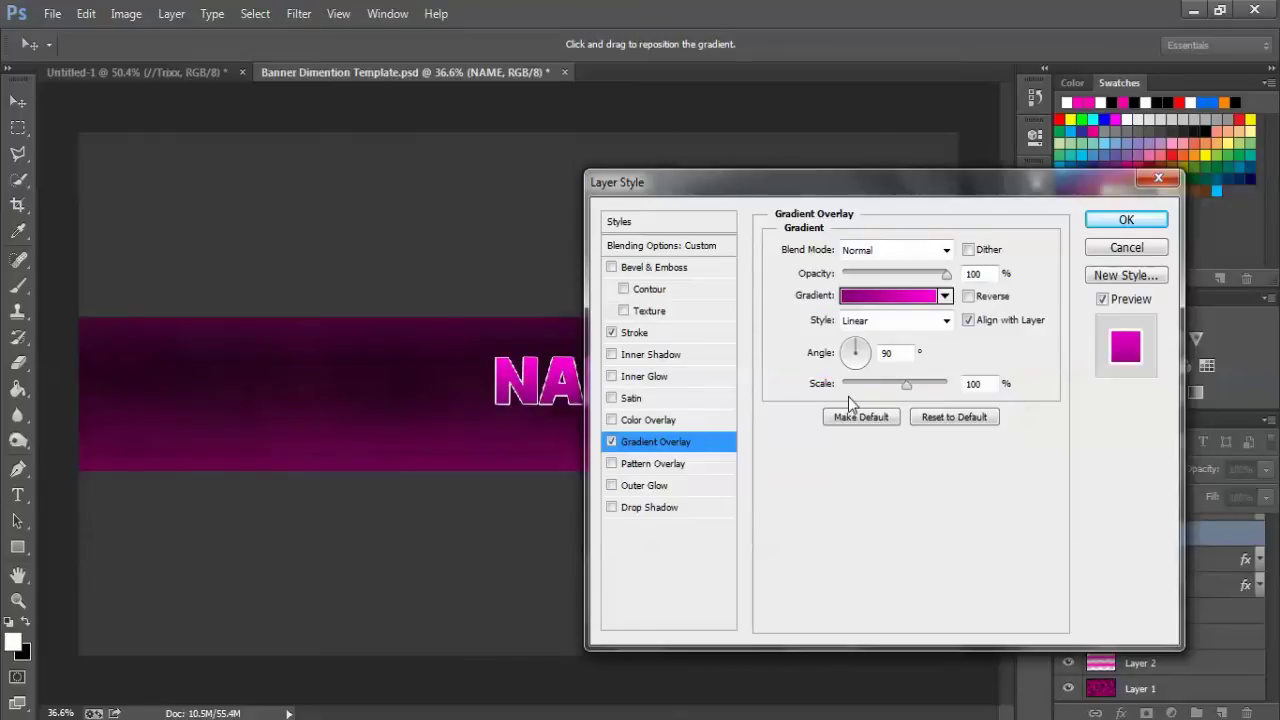
# Try moving a white gradient stop to 84%, then discard those gradient edits
pyautogui.click(898, 300)
pyautogui.click(860, 503)
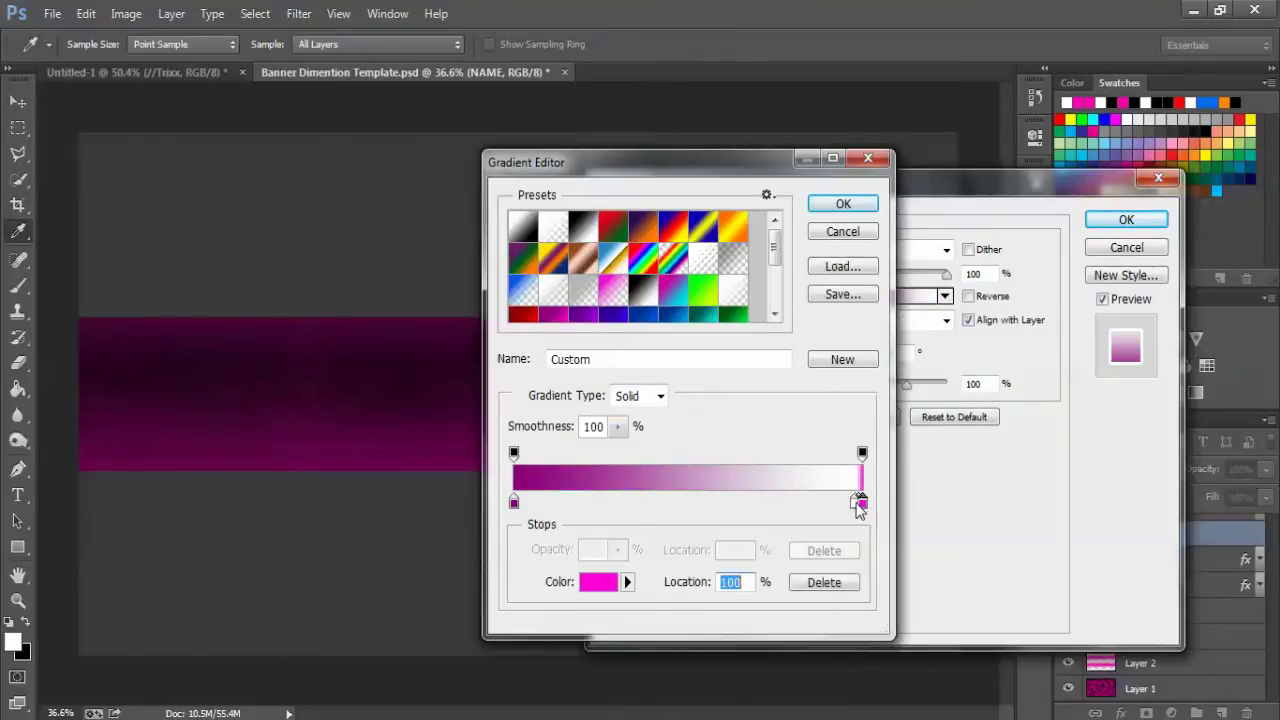
pyautogui.moveTo(858, 502); pyautogui.dragTo(806, 502)
pyautogui.press('BackSpace')
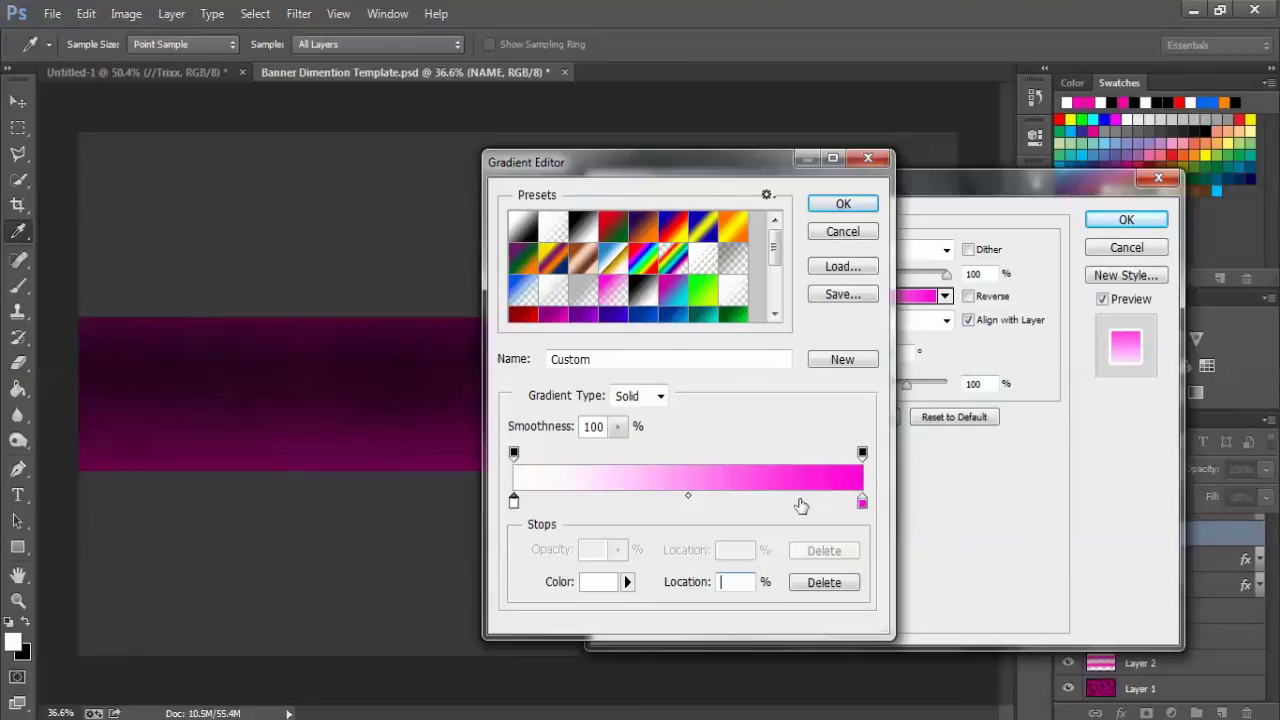
pyautogui.click(853, 245)
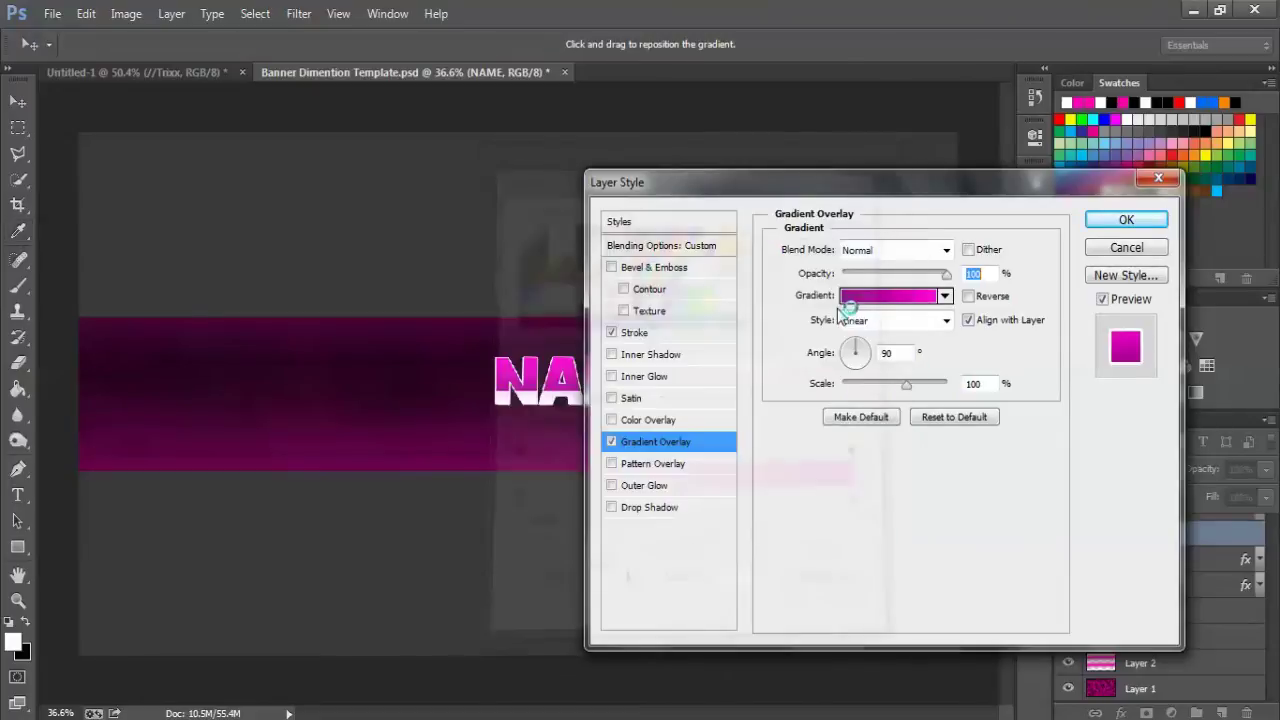
# Change the gradient's right stop to a darker magenta and apply the overlay
pyautogui.click(900, 296)
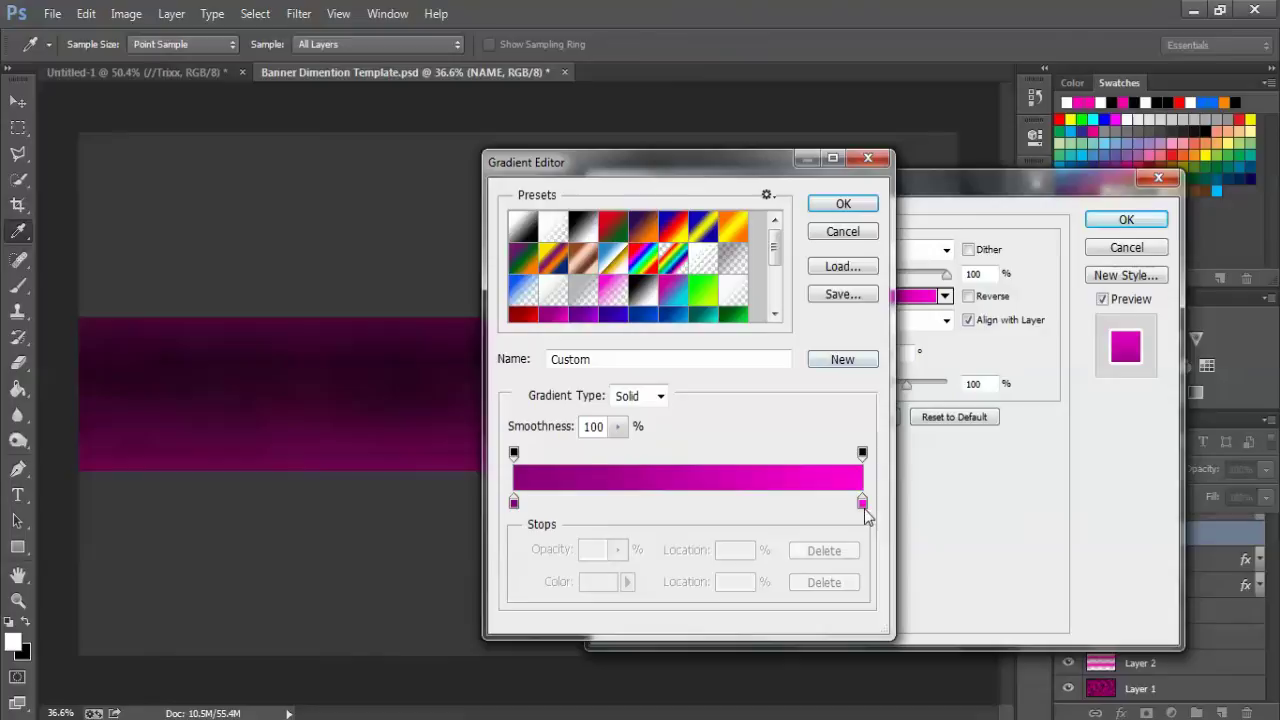
pyautogui.doubleClick(862, 502)
pyautogui.click(880, 456)
pyautogui.press('Return')
pyautogui.press('Return')
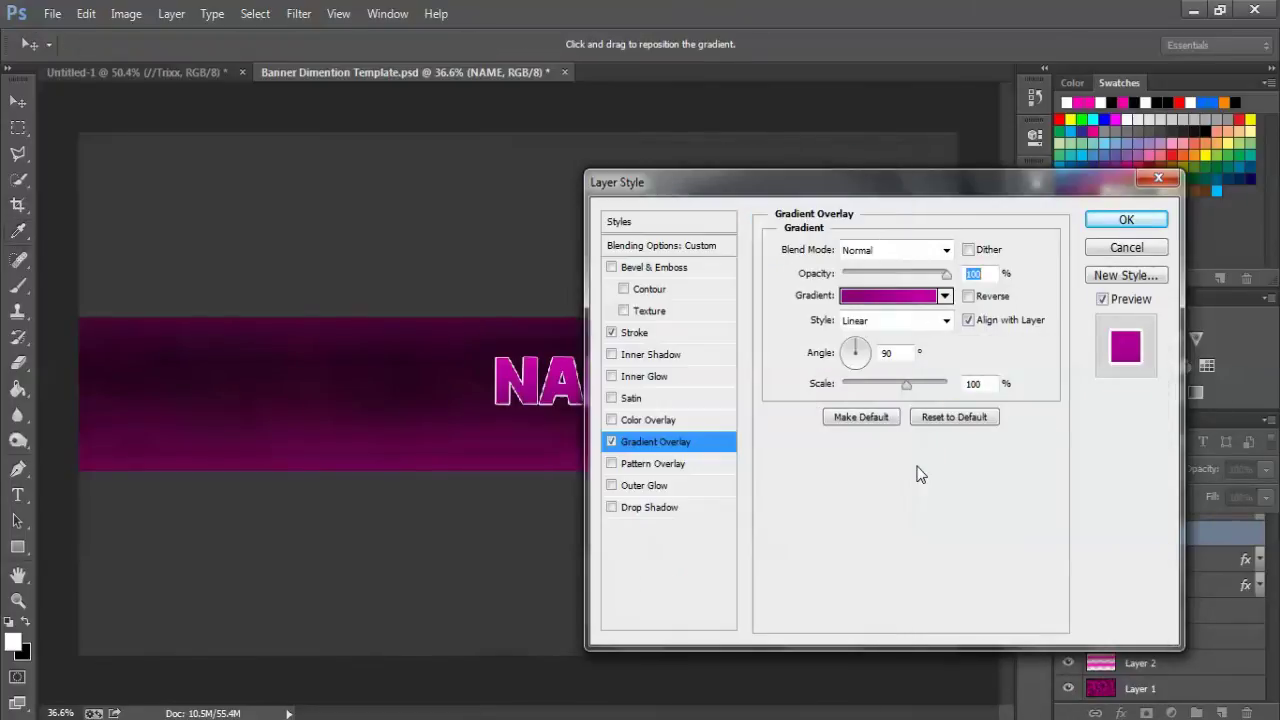
pyautogui.press('Return')
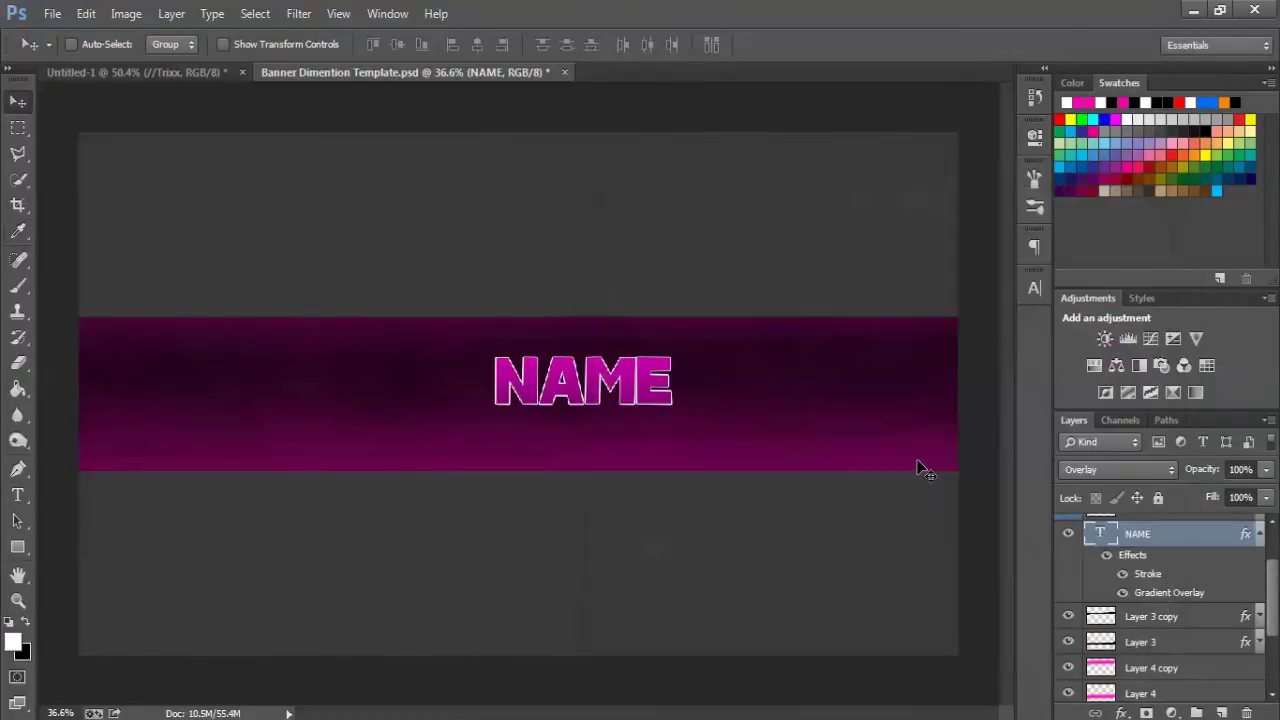
# Compare the gradient overlay off and on, then shift the NAME text slightly right
pyautogui.click(1122, 594)
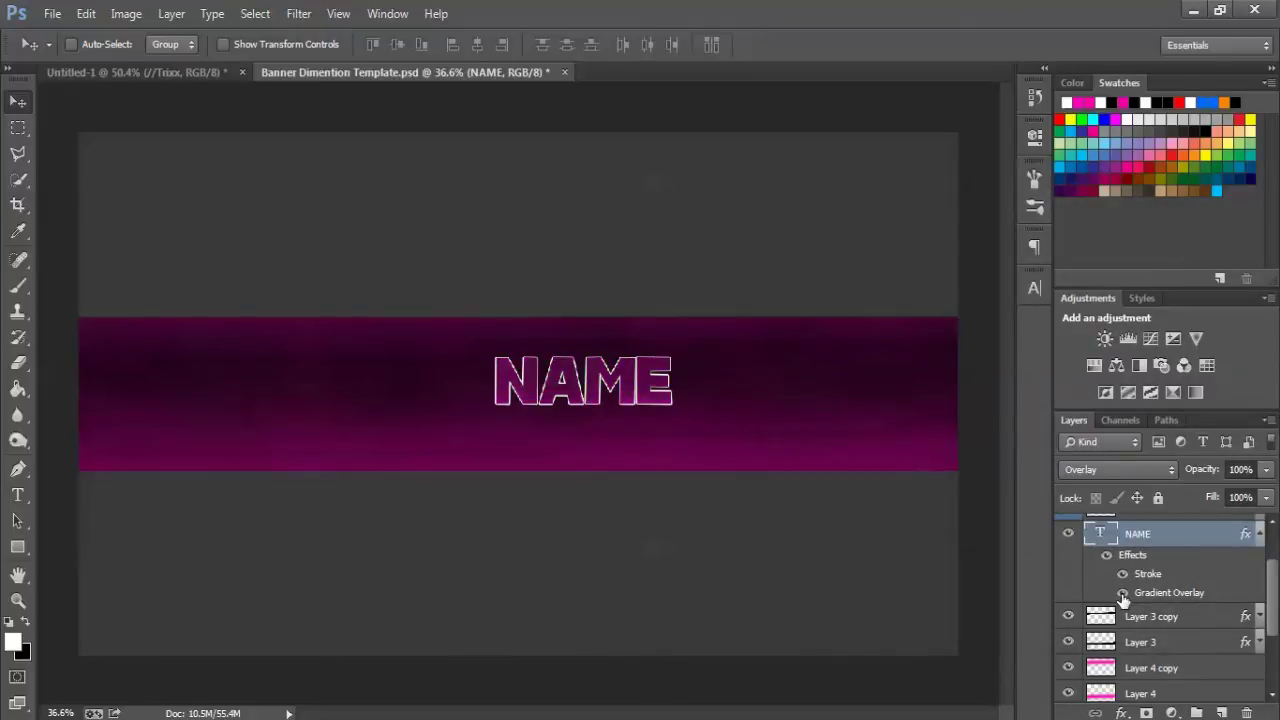
pyautogui.click(1122, 594)
pyautogui.click(1256, 538)
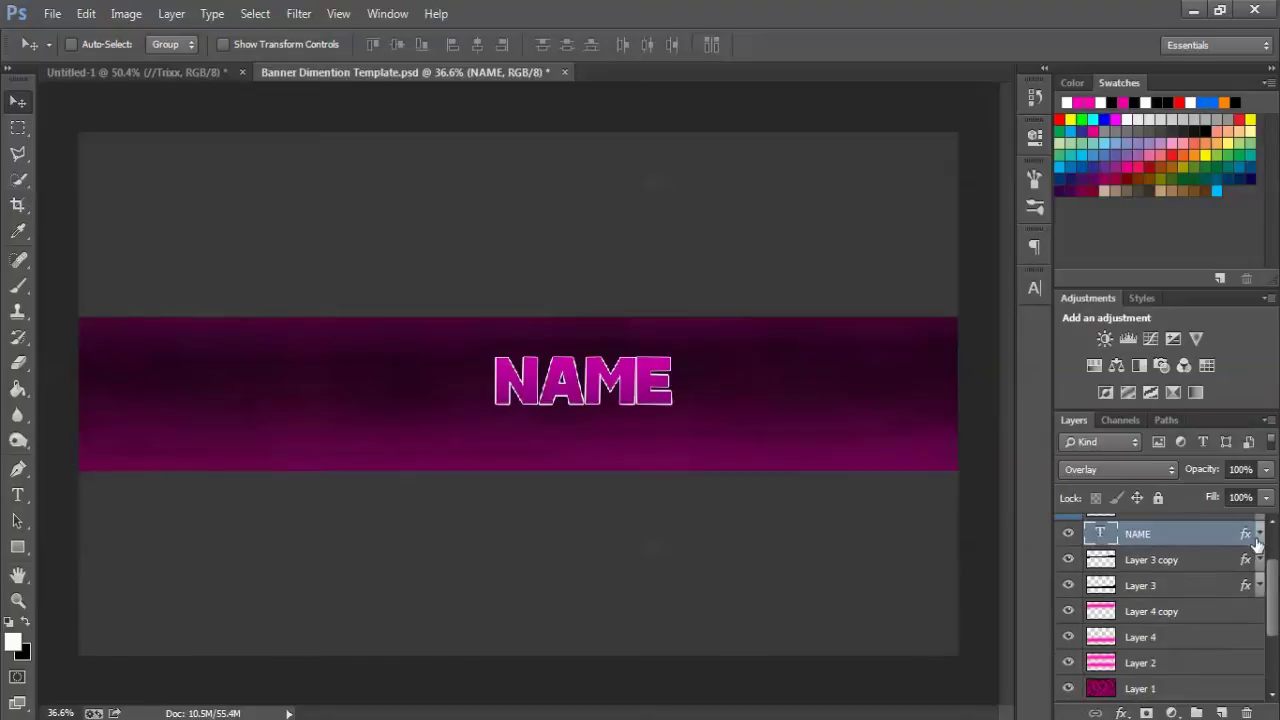
pyautogui.moveTo(573, 378); pyautogui.dragTo(590, 391)
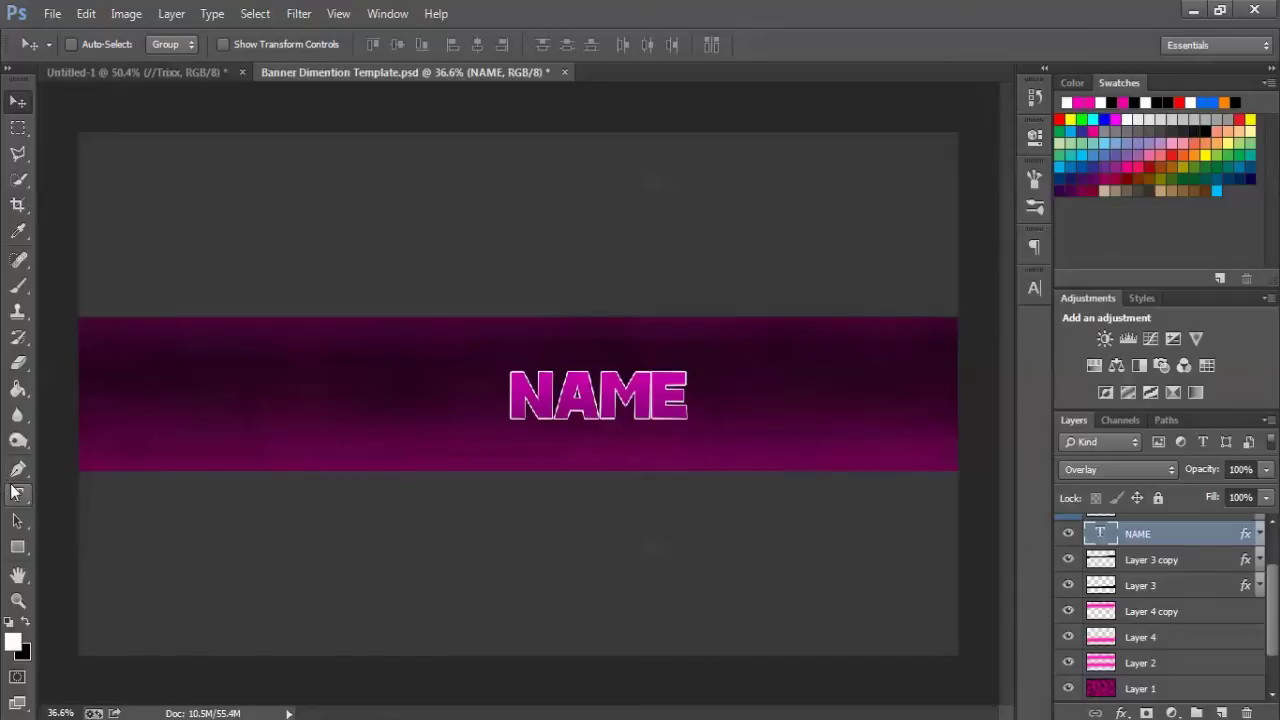
# Create an empty Layer 5 and then delete it
pyautogui.click(1222, 712)
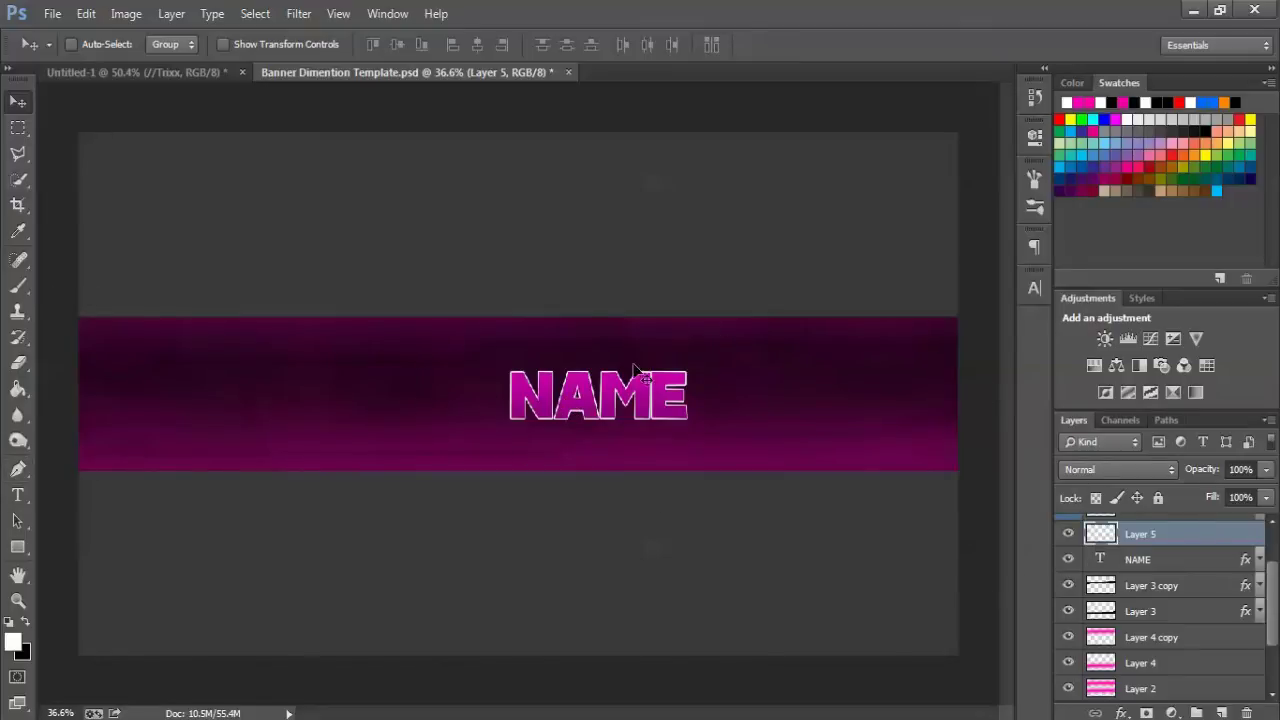
pyautogui.moveTo(617, 403); pyautogui.dragTo(660, 372)
pyautogui.moveTo(1178, 545); pyautogui.dragTo(1248, 711)
# Nudge the NAME text slightly left and up and set its opacity to 80%
pyautogui.moveTo(624, 405); pyautogui.dragTo(609, 395)
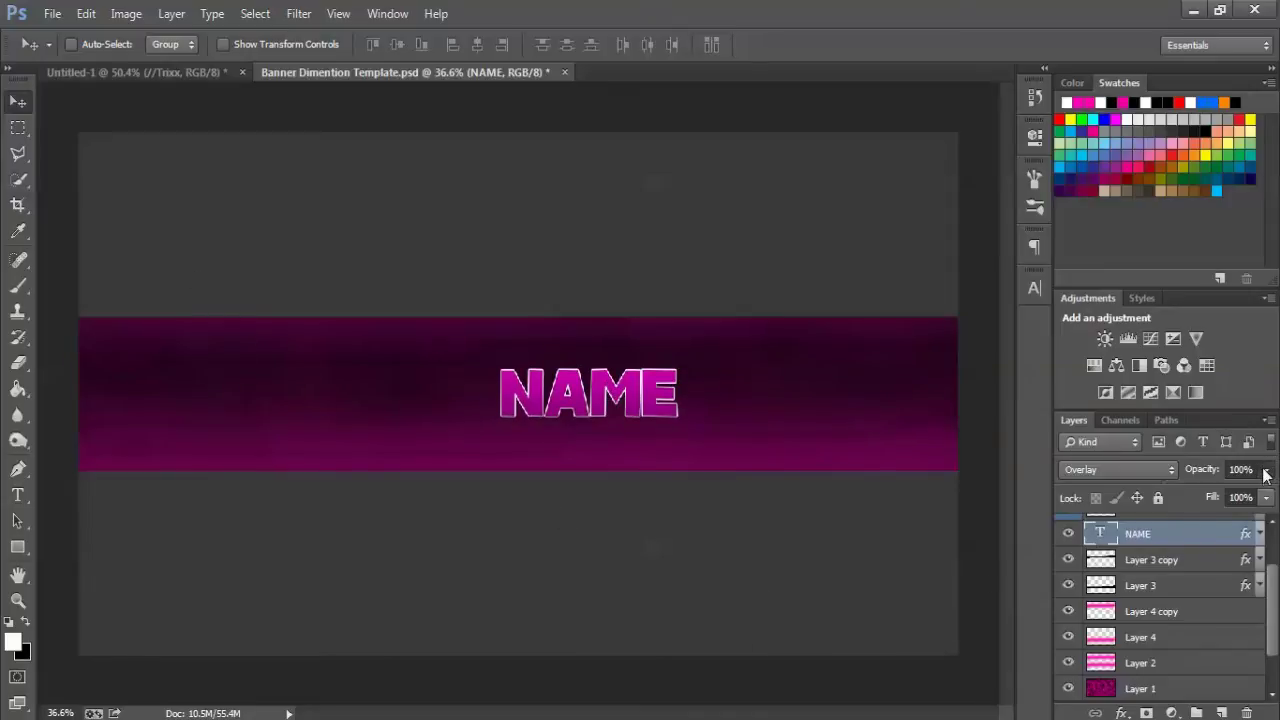
pyautogui.moveTo(1266, 474)
pyautogui.mouseDown()
pyautogui.moveTo(1222, 491)
pyautogui.moveTo(1270, 497)
pyautogui.mouseUp()
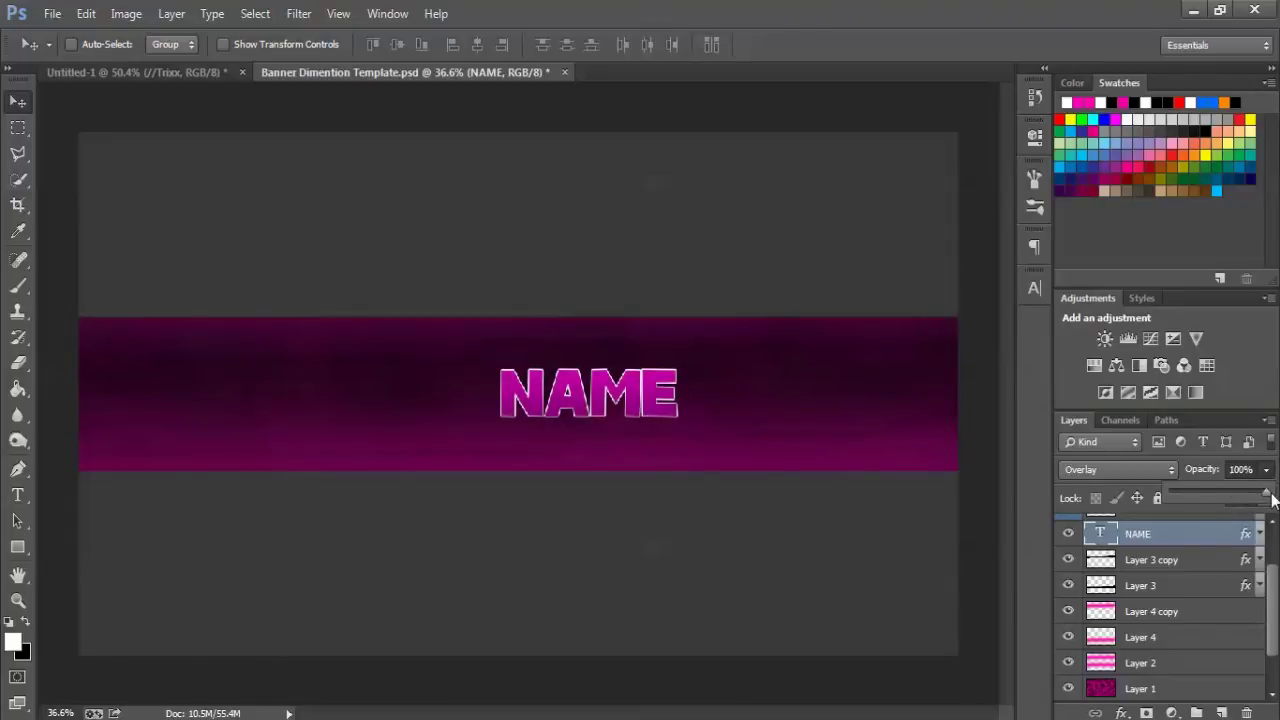
pyautogui.click(1248, 496)
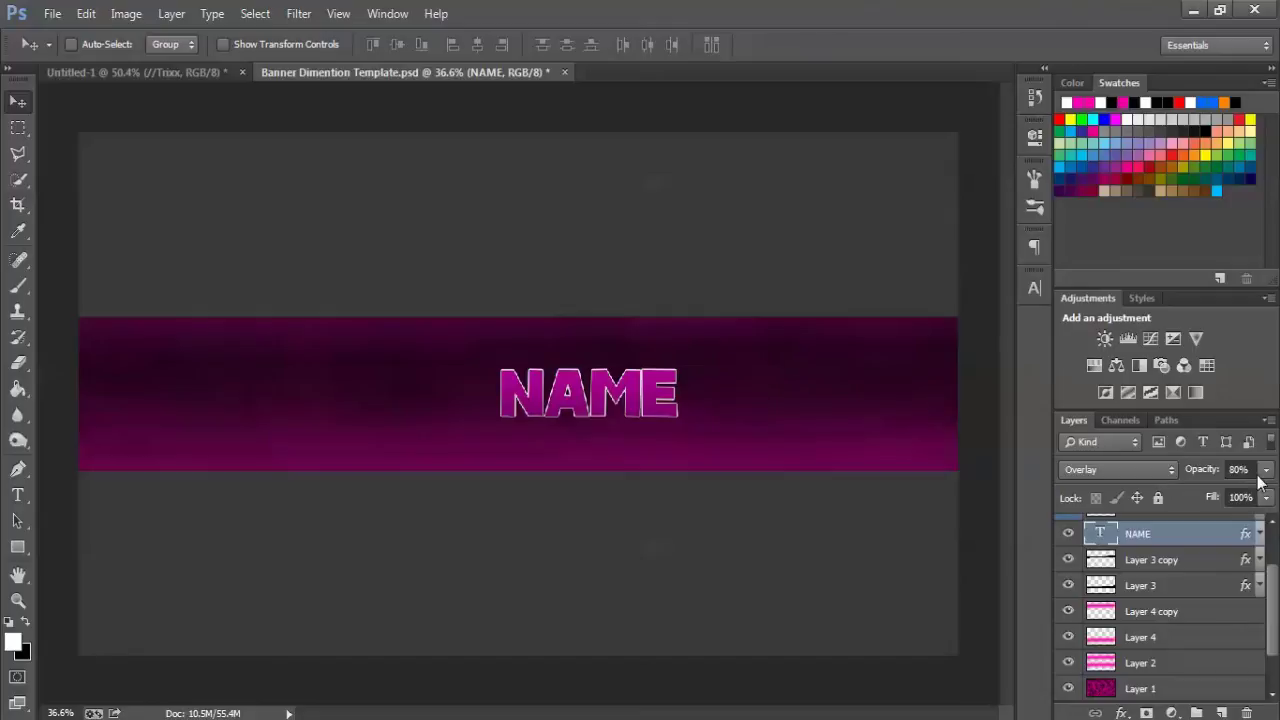
# Add a drop shadow with 20% spread to the NAME text
pyautogui.doubleClick(1190, 534)
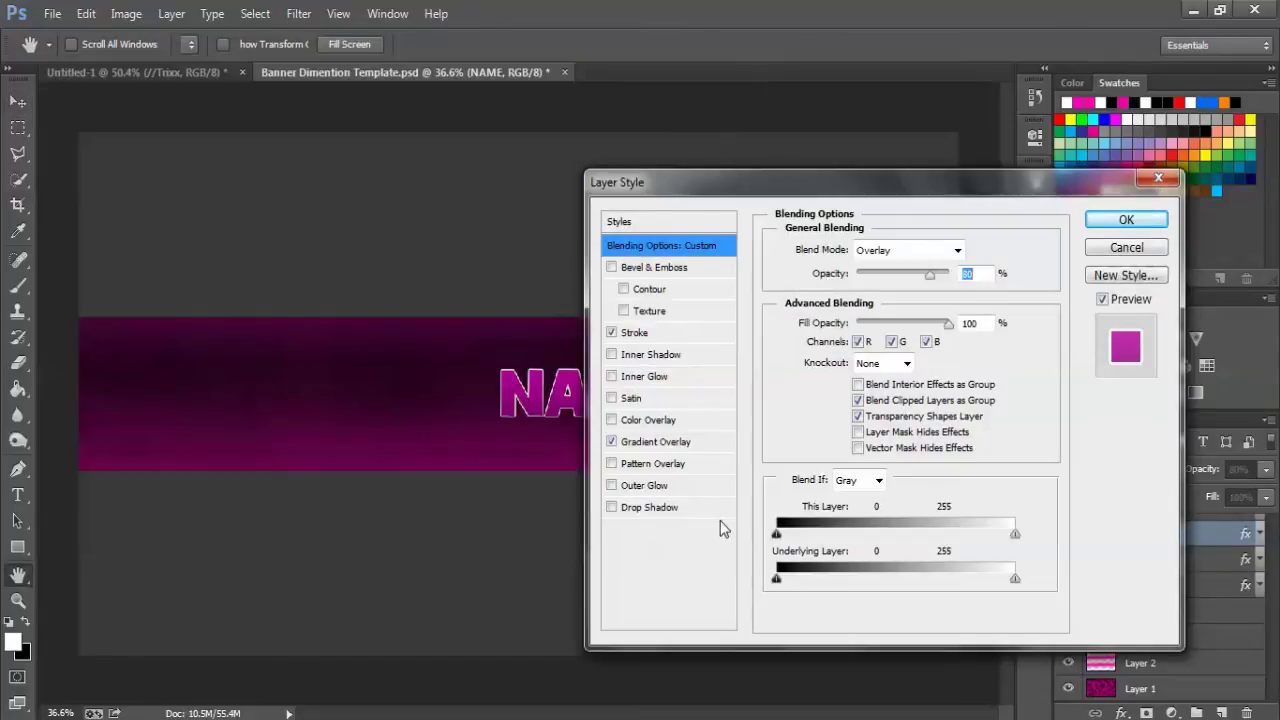
pyautogui.click(660, 507)
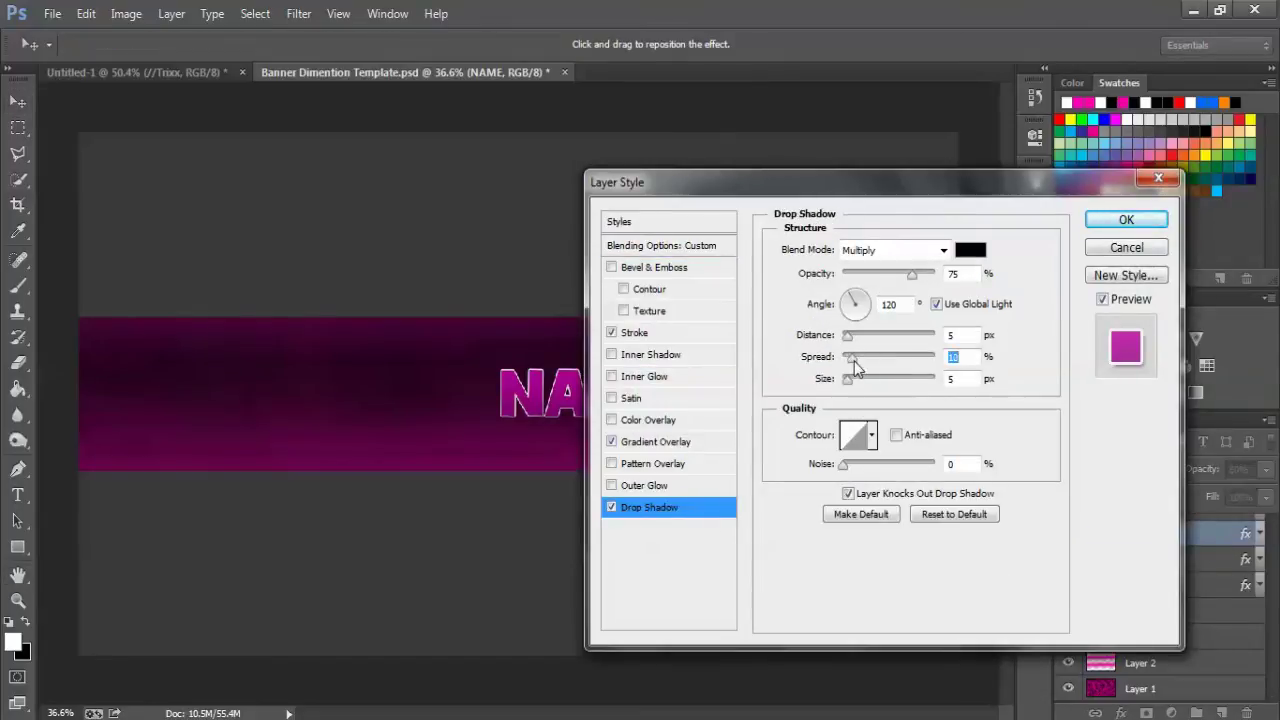
pyautogui.moveTo(854, 361); pyautogui.dragTo(876, 352)
pyautogui.press('Return')
# Make the white Bars layer visible along the banner's edges
pyautogui.scroll(1, 1183, 577)
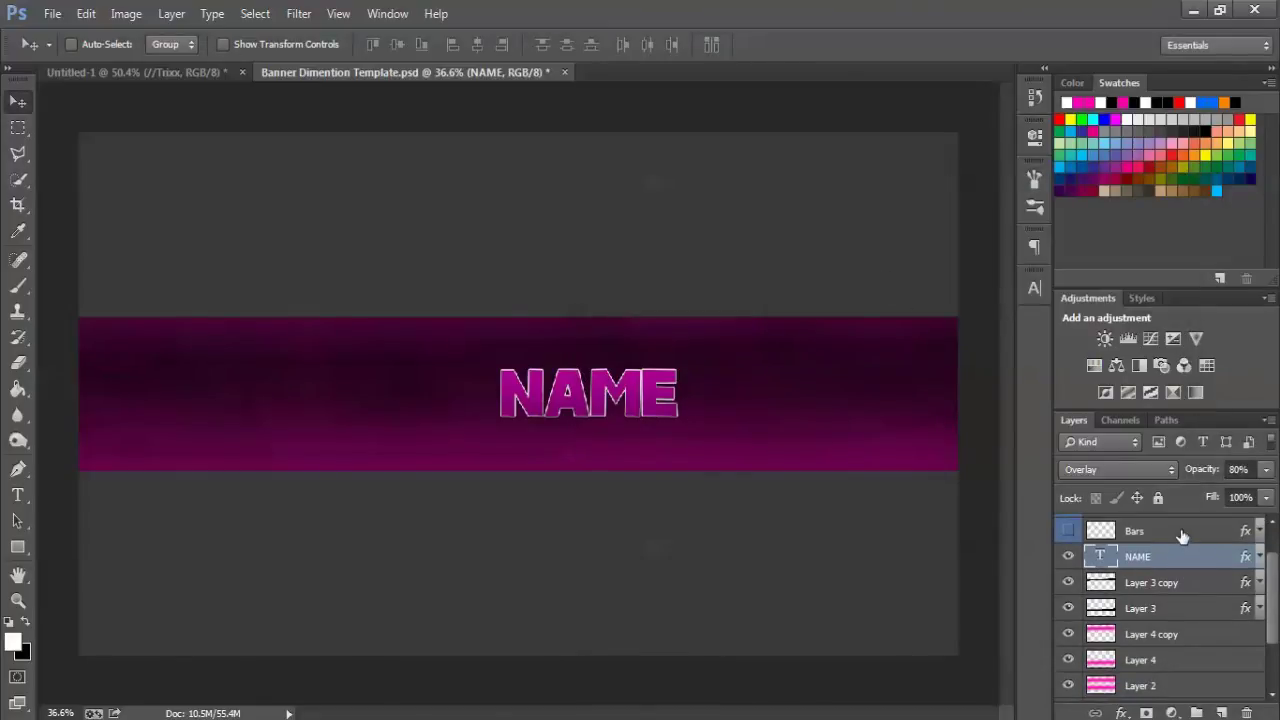
pyautogui.click(1127, 527)
pyautogui.doubleClick(1068, 524)
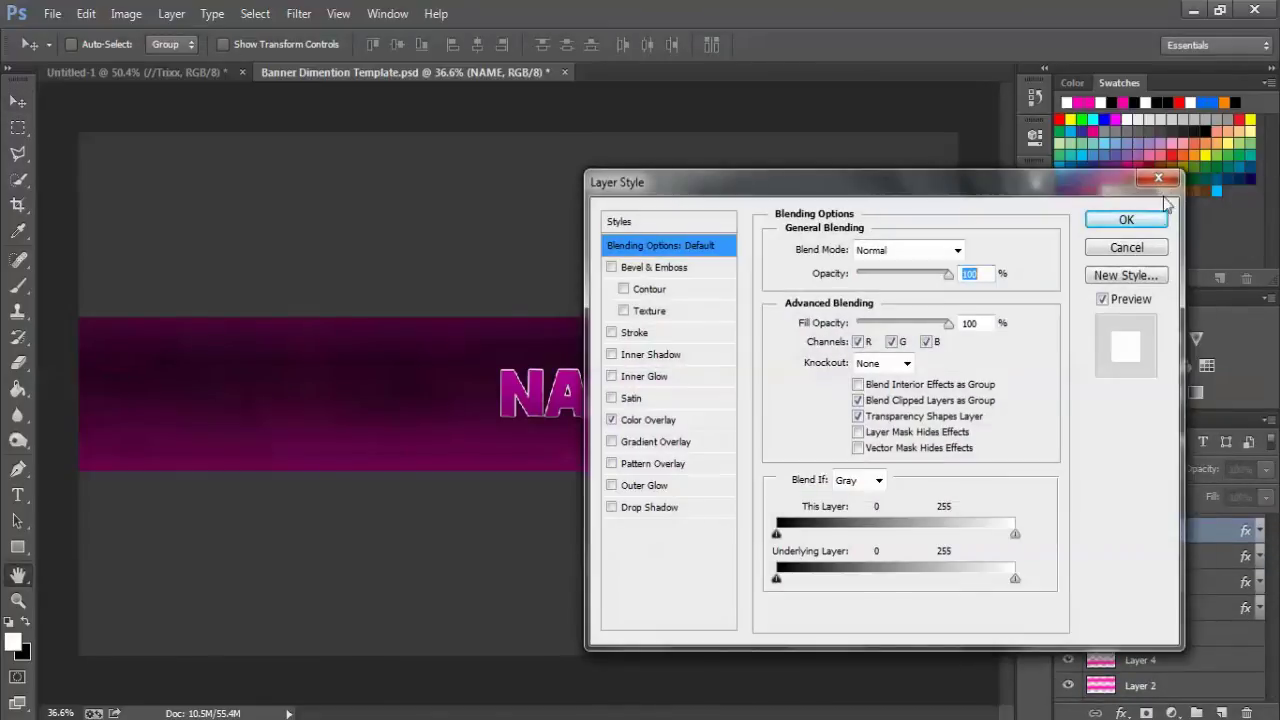
pyautogui.press('Escape')
pyautogui.click(1069, 531)
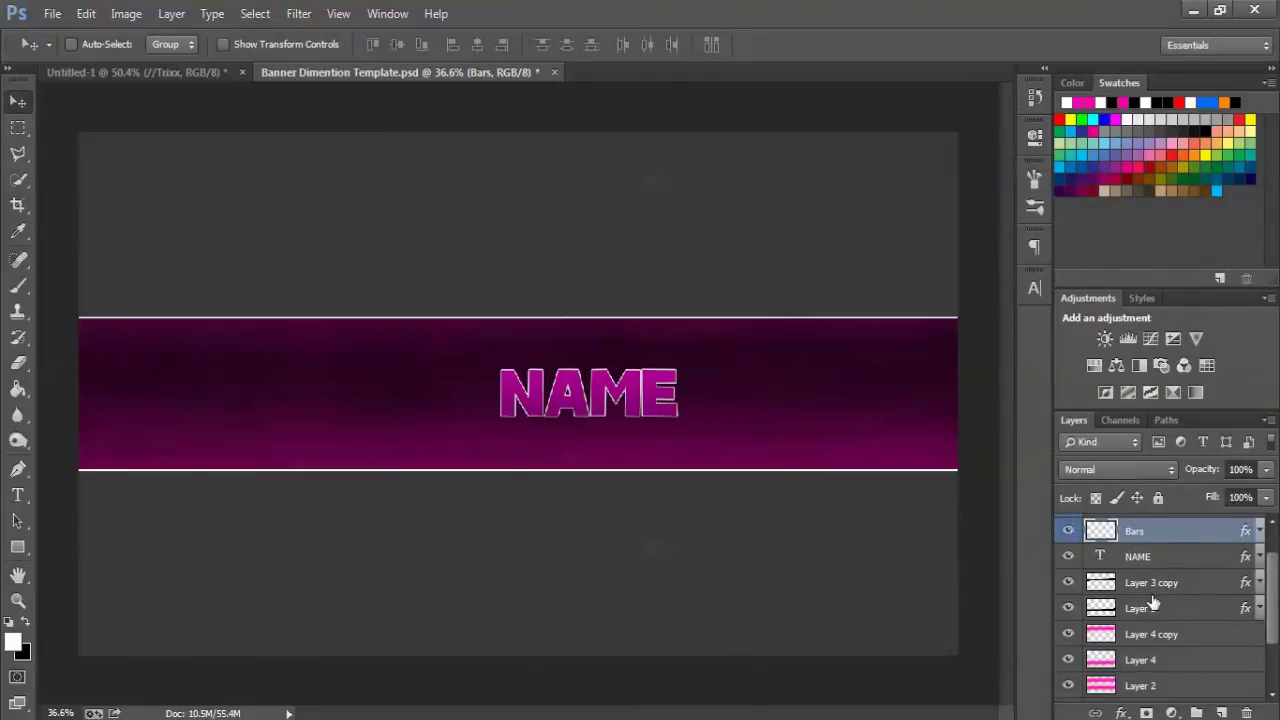
# Thicken the NAME text's white stroke to 4 px
pyautogui.doubleClick(1160, 556)
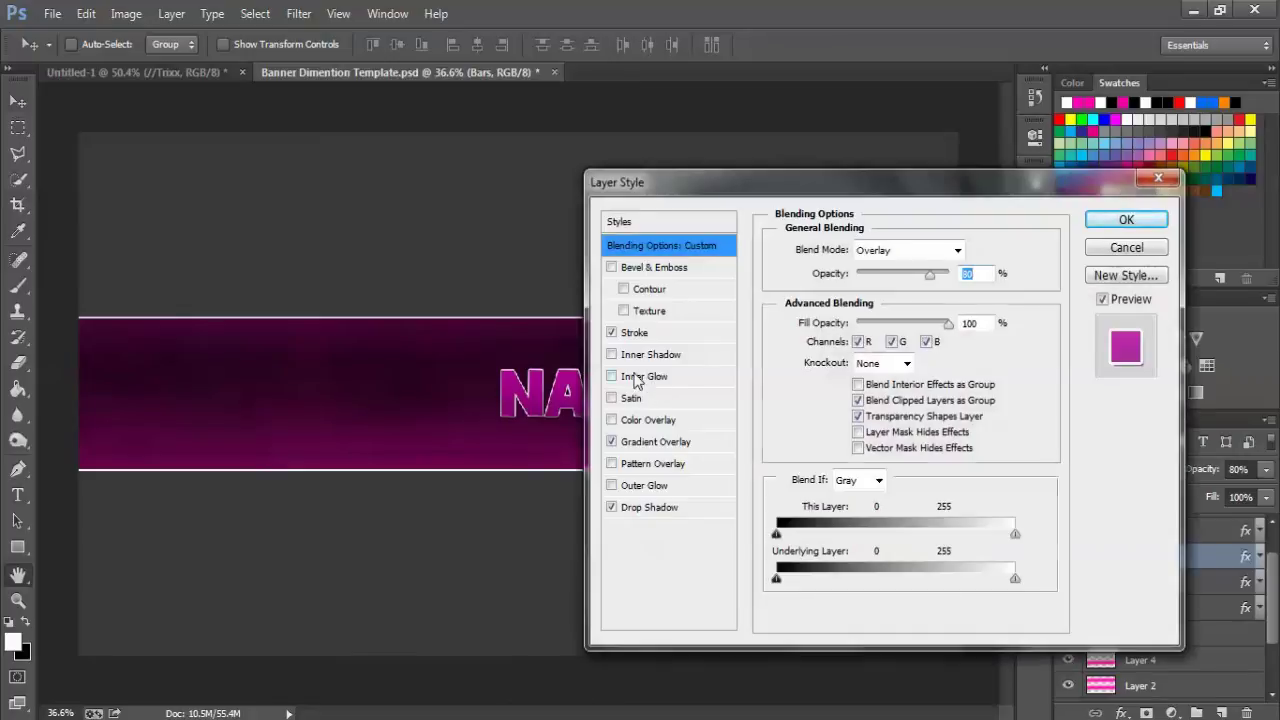
pyautogui.click(636, 334)
pyautogui.doubleClick(955, 248)
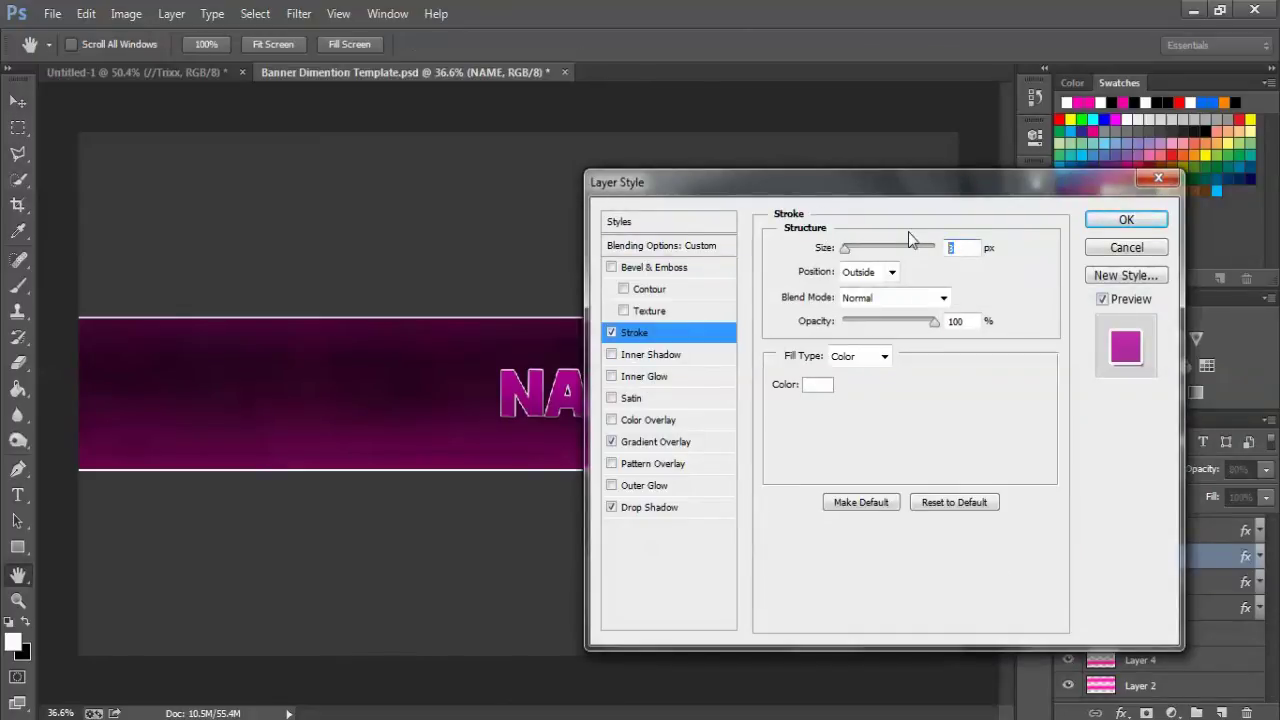
pyautogui.write('5')
pyautogui.write('4')
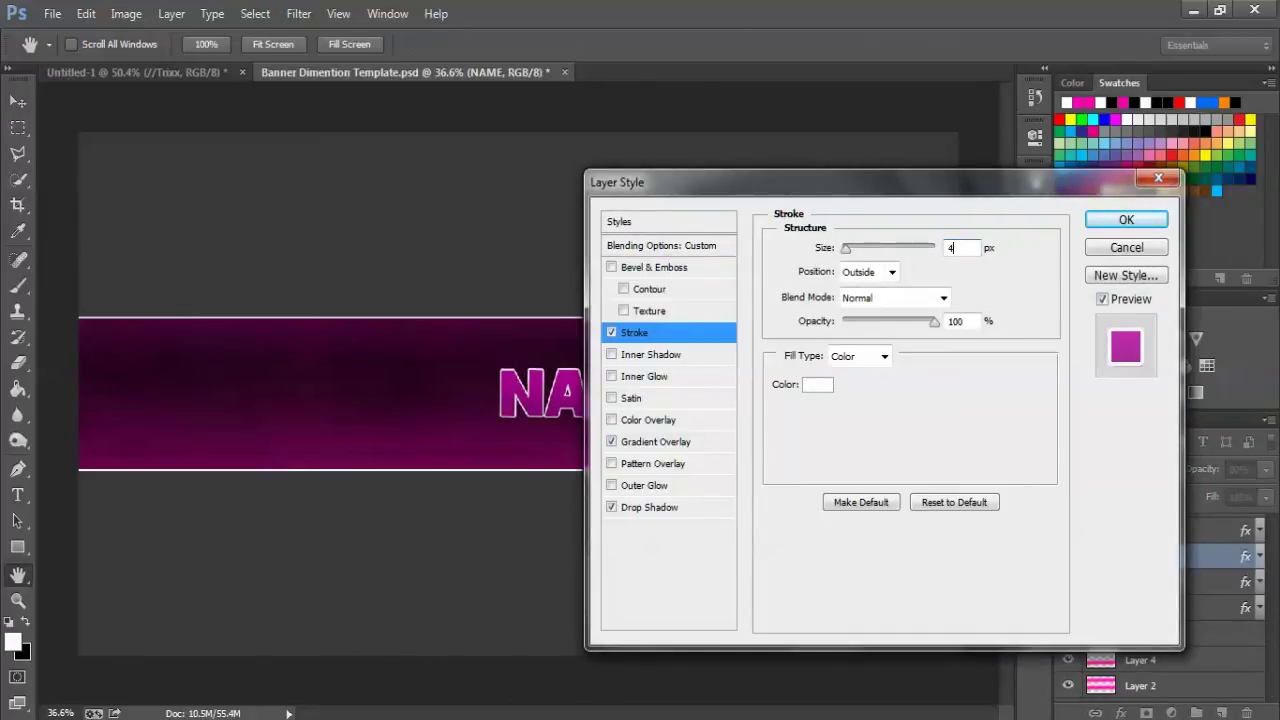
pyautogui.press('Return')
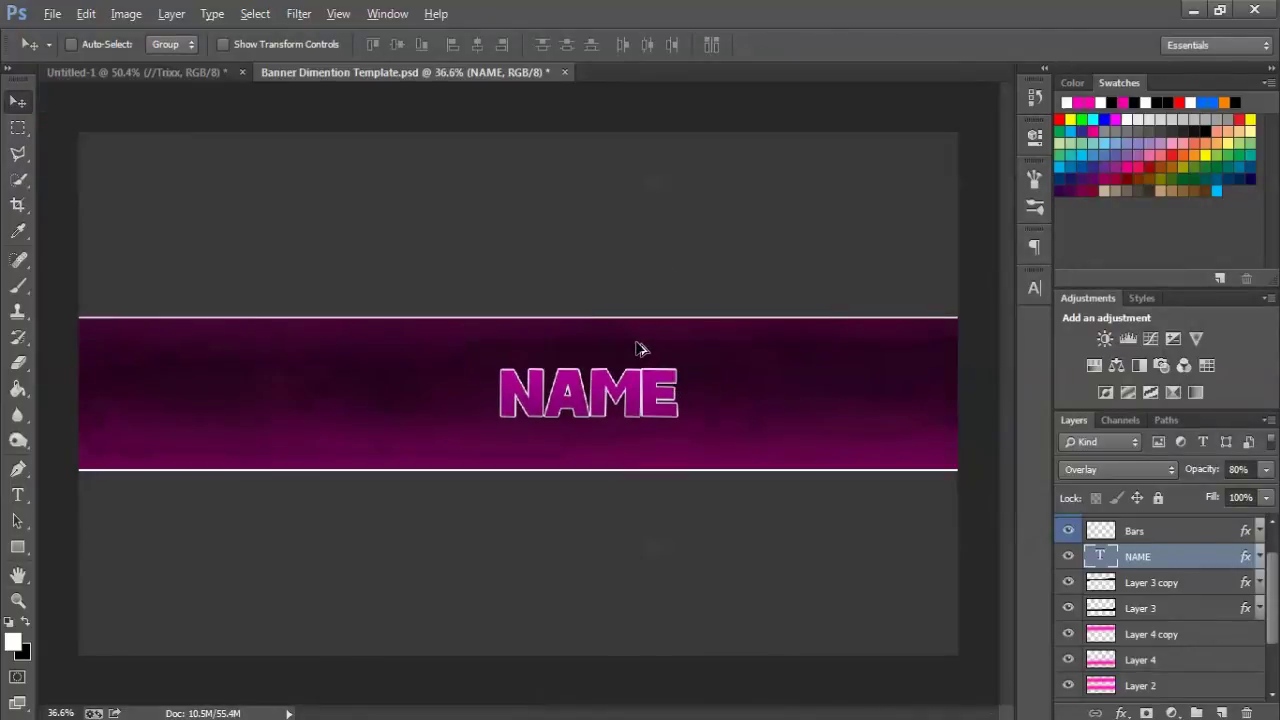
# Reveal the 'Designed by:' group in the Layers panel, select it, and delete it
pyautogui.scroll(1, 640, 348)
pyautogui.scroll(1, 1103, 536)
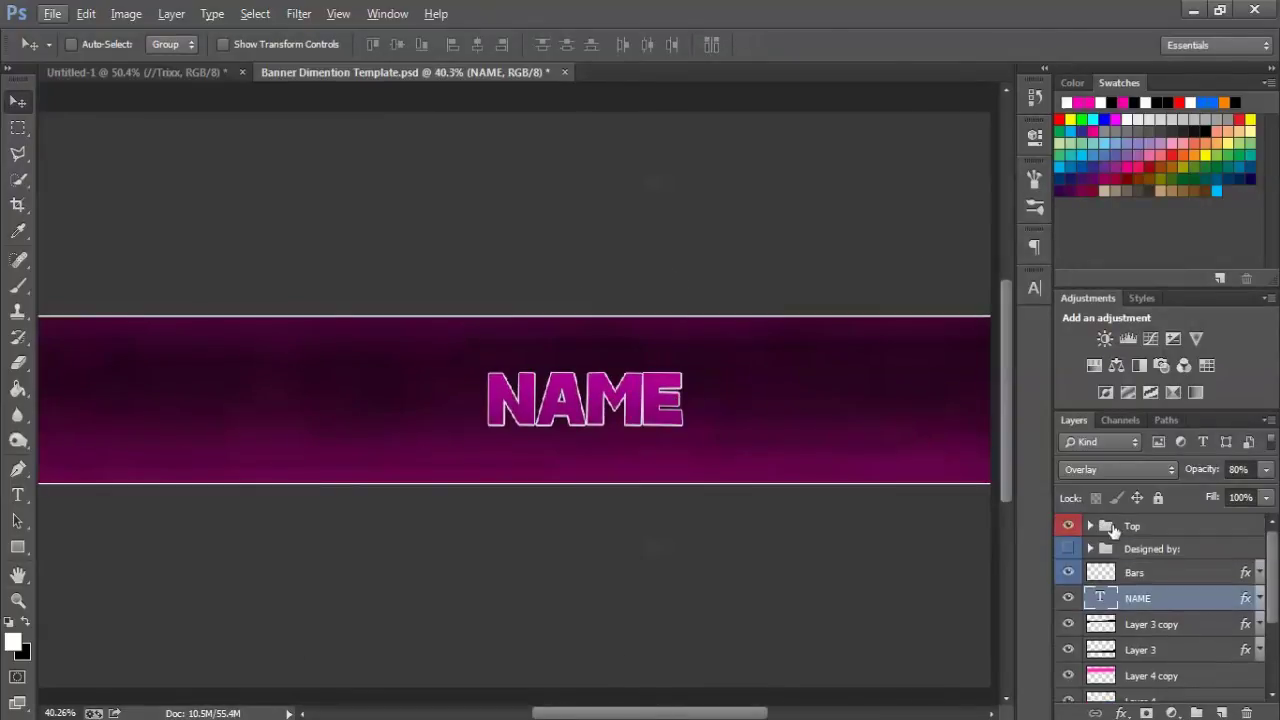
pyautogui.click(1068, 548)
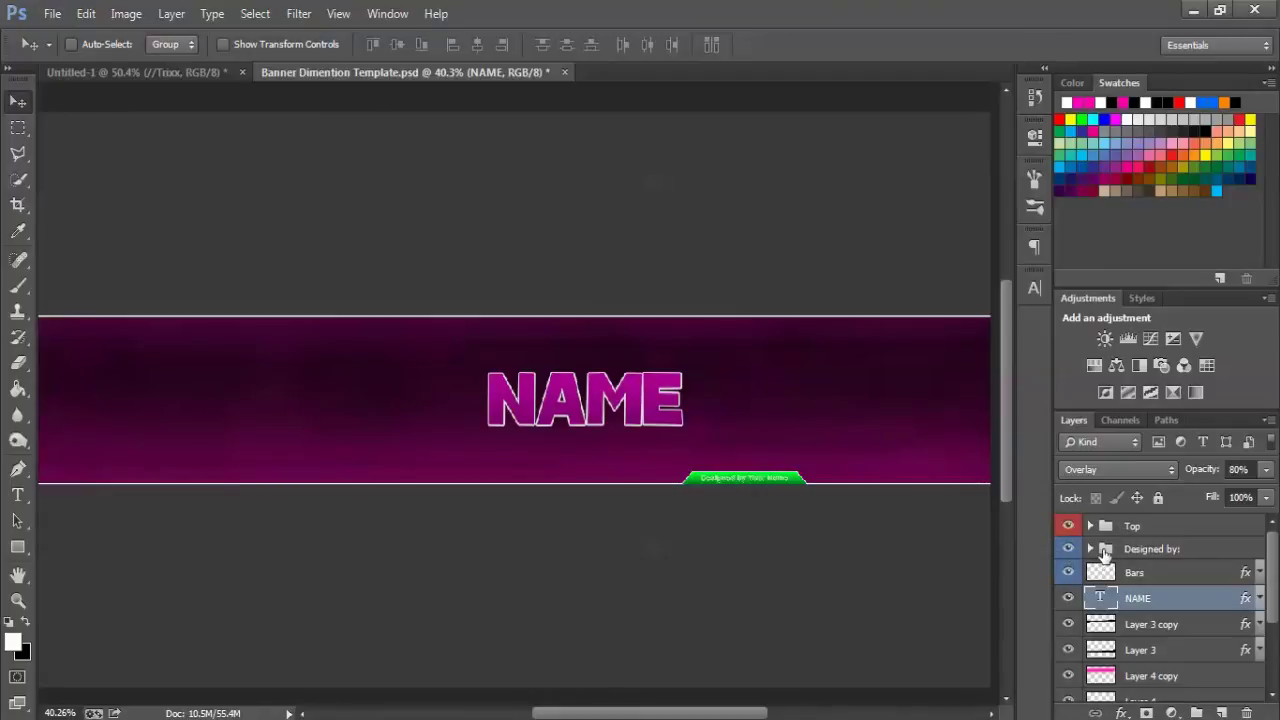
pyautogui.click(1166, 549)
pyautogui.press('Delete')
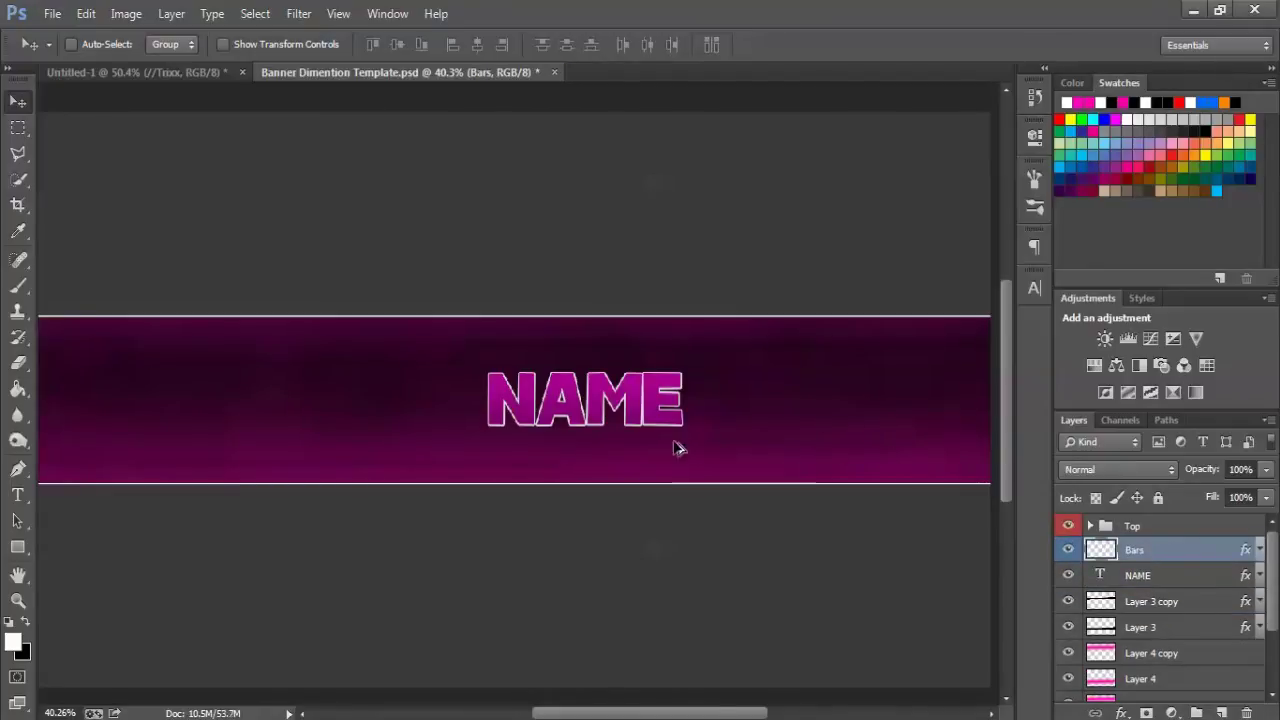
pyautogui.scroll(-1, 608, 443)
pyautogui.scroll(-1, 608, 443)
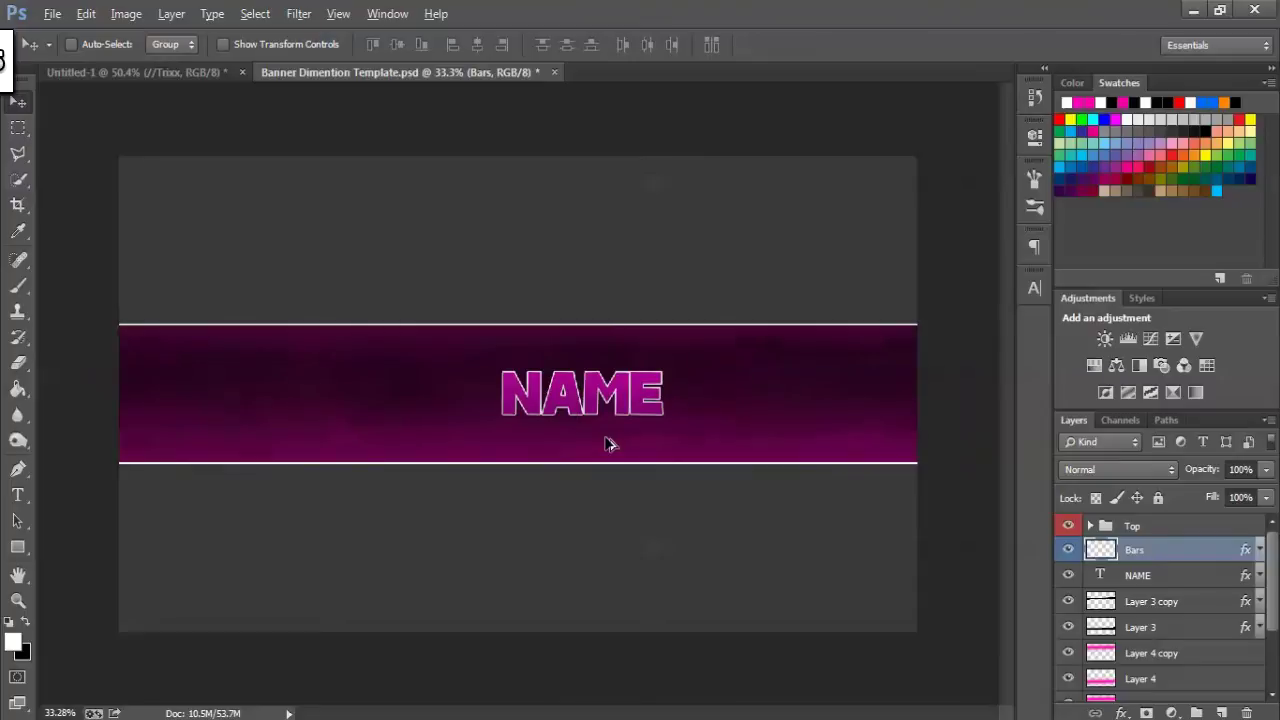
pyautogui.scroll(2, 608, 443)
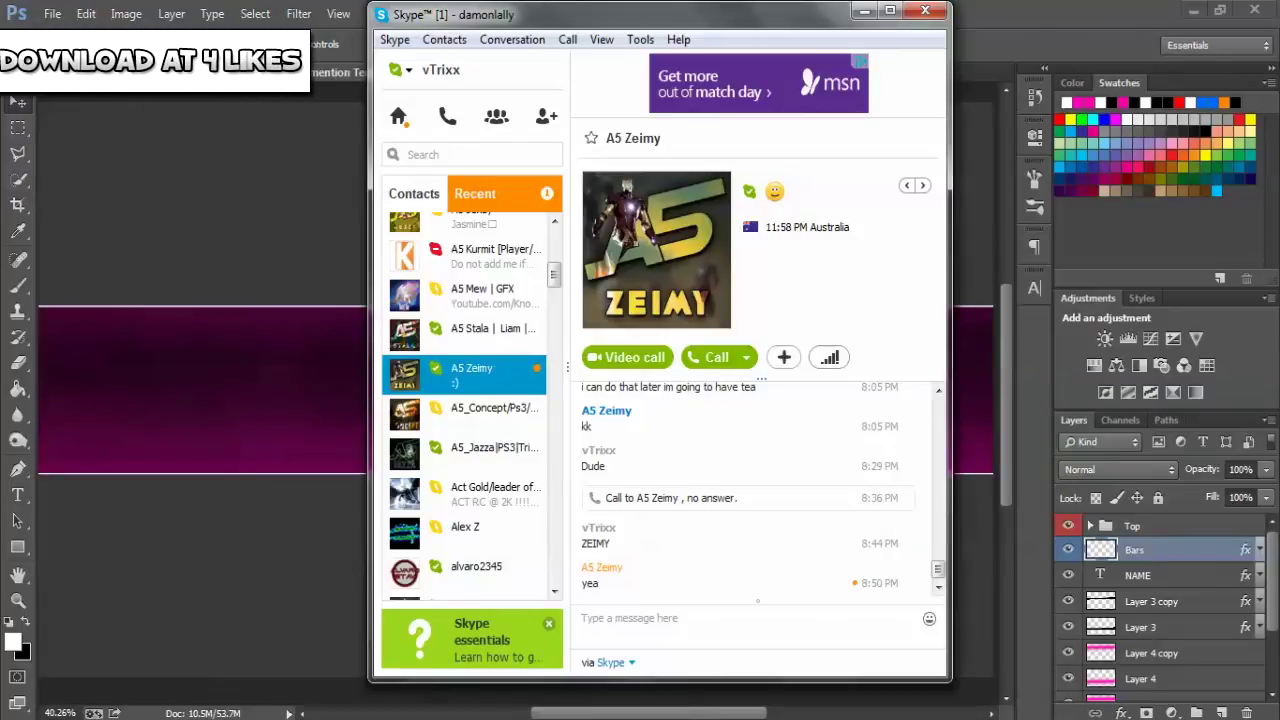